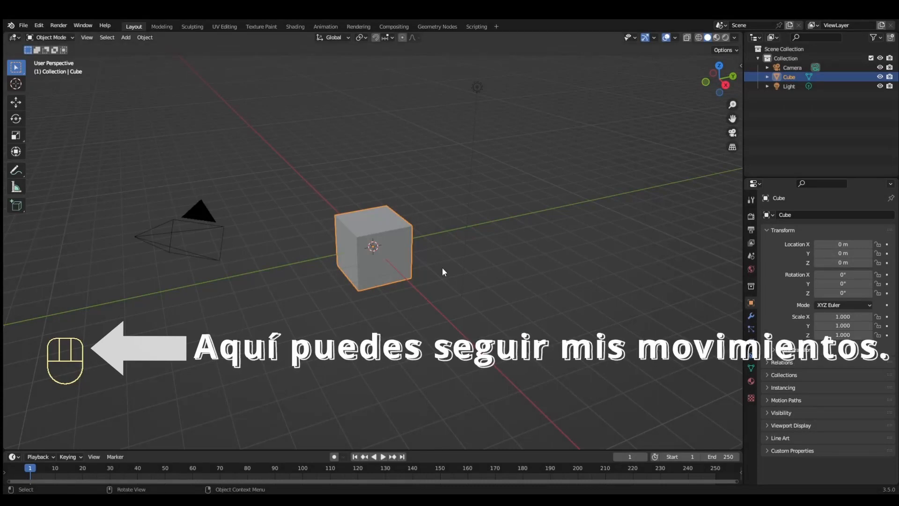
# - Delete all the default scene objects: the camera, cube and light
pyautogui.press('a')
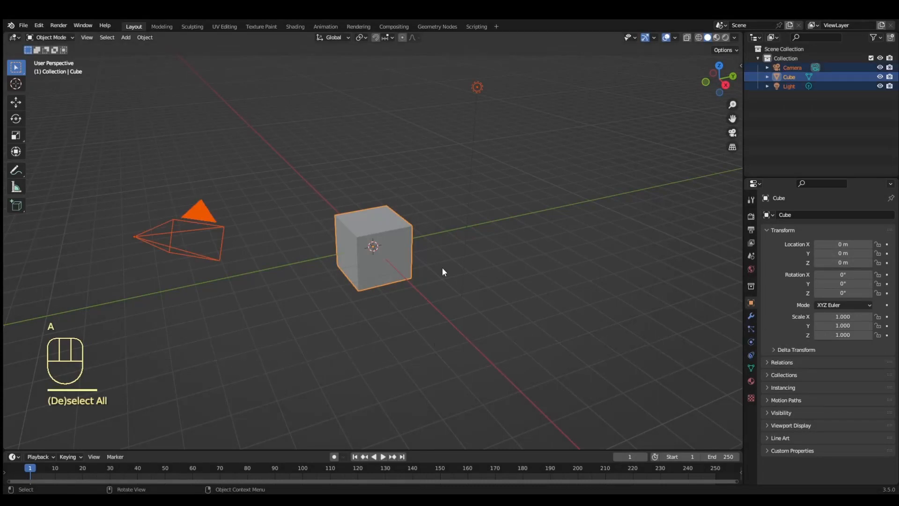
pyautogui.press('x')
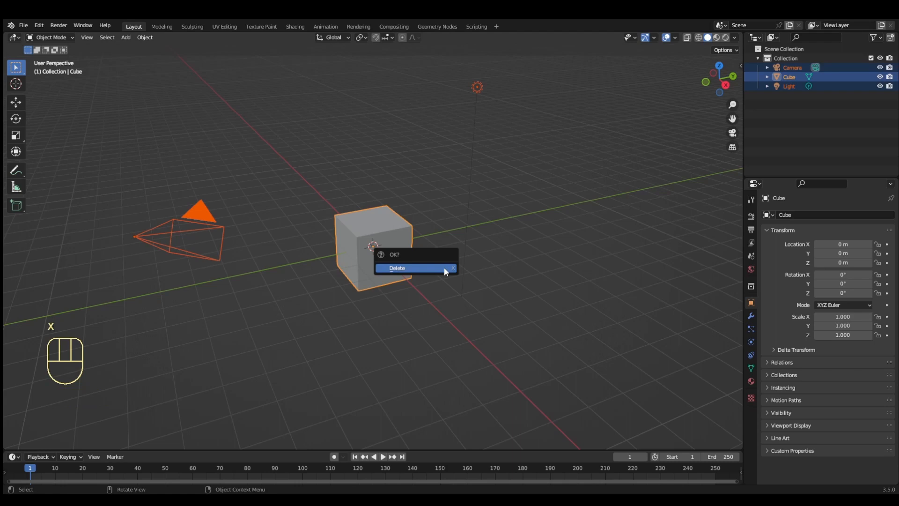
pyautogui.click(444, 268)
# - Enable shadow and cavity in the viewport shading and increase the cavity's ridge and valley strengths
pyautogui.click(734, 38)
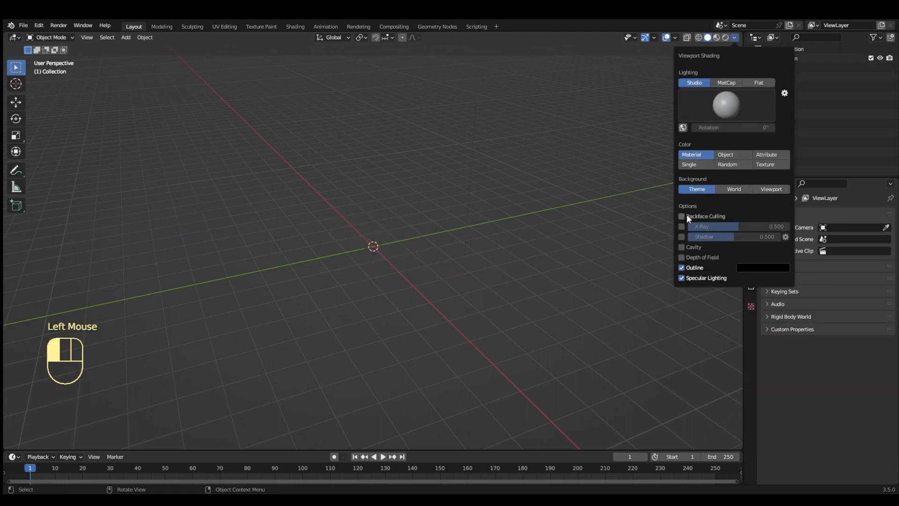
pyautogui.click(682, 236)
pyautogui.click(682, 247)
pyautogui.click(774, 249)
pyautogui.click(760, 279)
pyautogui.moveTo(702, 269); pyautogui.dragTo(780, 268)
pyautogui.moveTo(707, 288); pyautogui.dragTo(733, 289)
pyautogui.moveTo(755, 288); pyautogui.dragTo(789, 289)
pyautogui.click(755, 43)
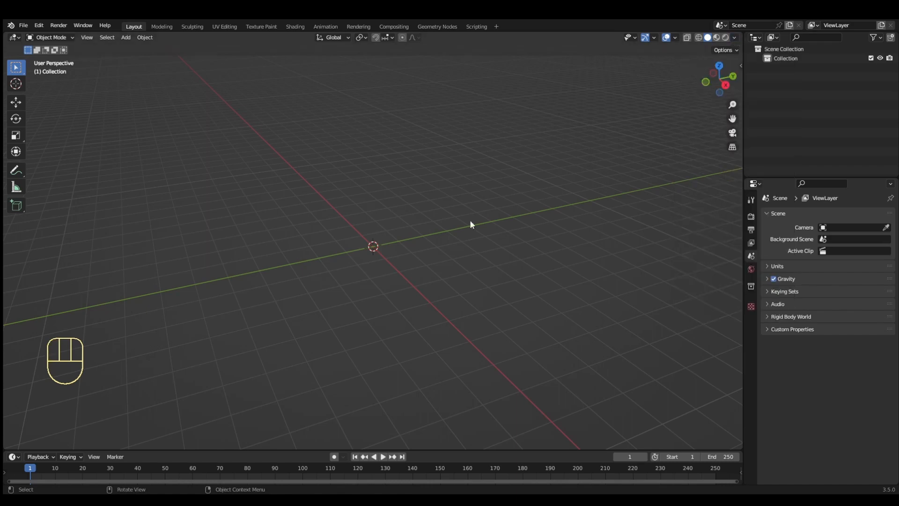
# - Add a cube mesh at the world origin
pyautogui.hotkey('shift', 'a')
pyautogui.moveTo(432, 302)
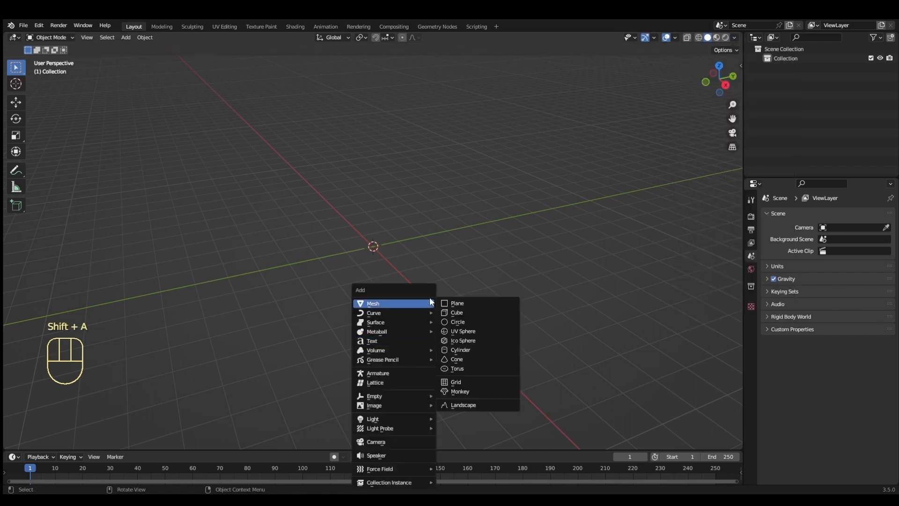
pyautogui.click(451, 312)
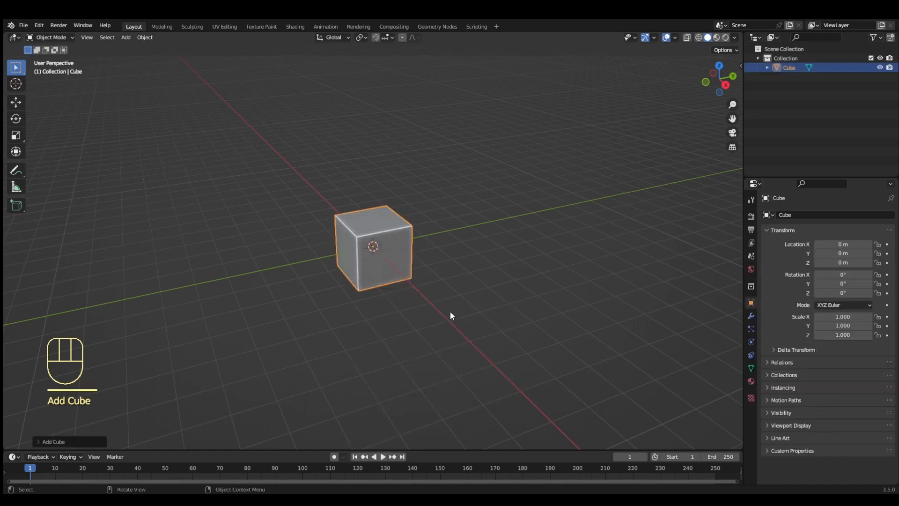
# - Set the cube's dimensions to 1.5 m in X, 0.2 m in Y and 0.15 m in Z
pyautogui.press('KP_7')
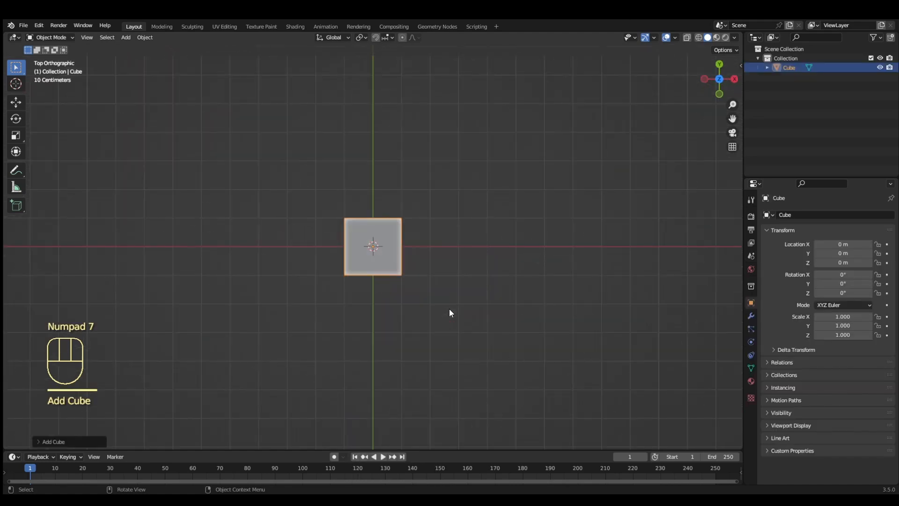
pyautogui.press('n')
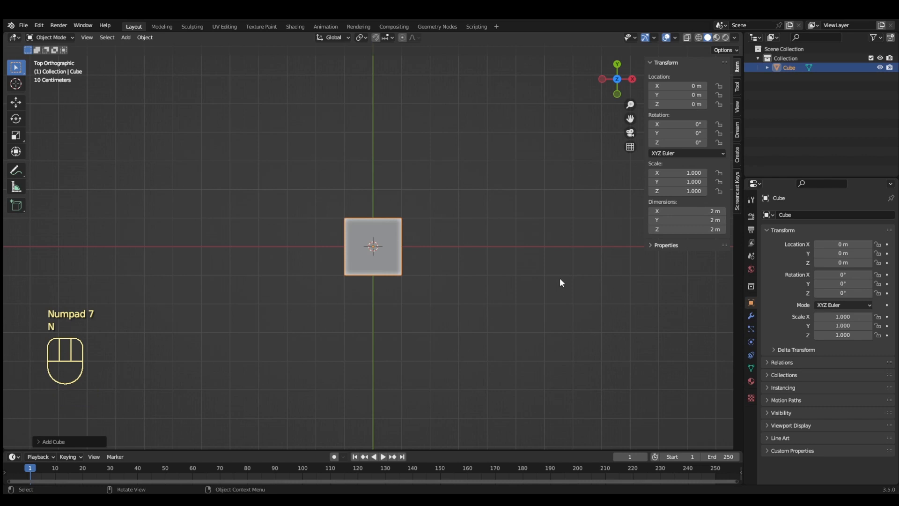
pyautogui.click(685, 212)
pyautogui.write('1.5')
pyautogui.press('Return')
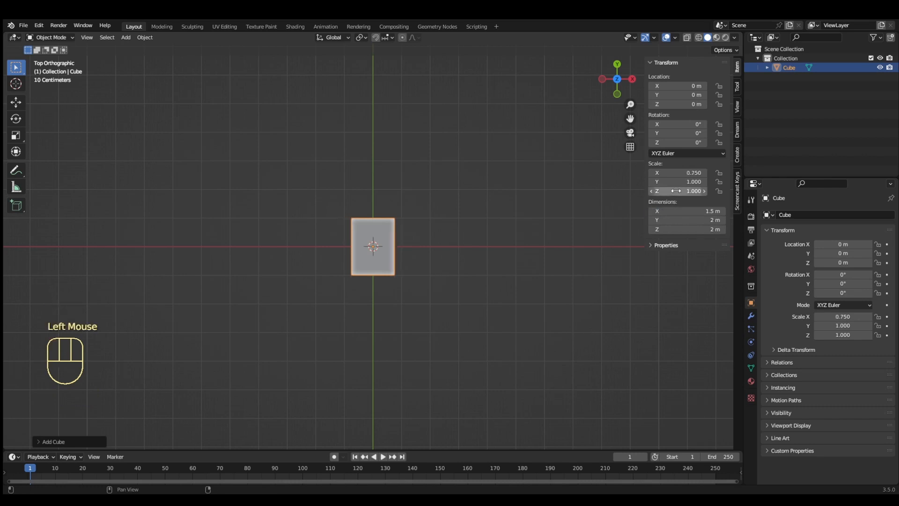
pyautogui.click(673, 221)
pyautogui.write('.0')
pyautogui.press('BackSpace')
pyautogui.write('2')
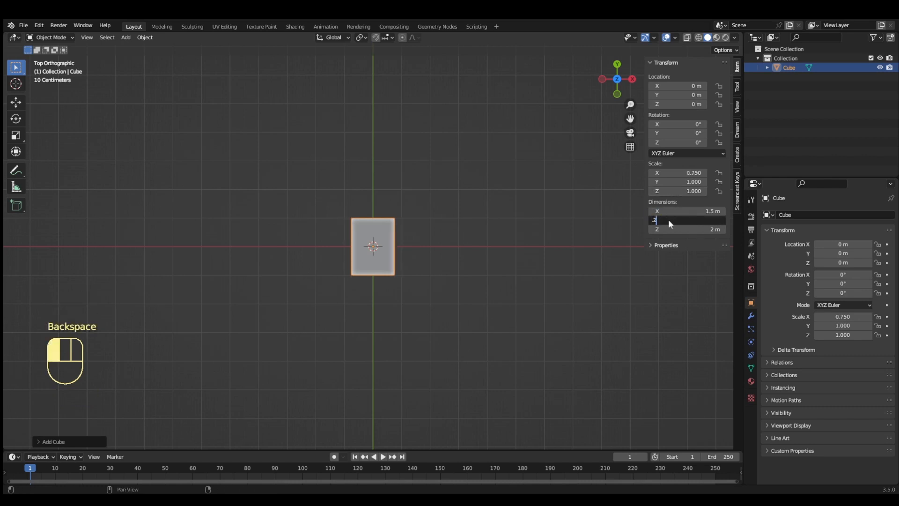
pyautogui.click(677, 230)
pyautogui.write('.15')
pyautogui.press('Return')
# - Duplicate the plank about 0.203 m along Y and repeat the duplication twice to make a row of four planks
pyautogui.scroll(12, 383, 260)
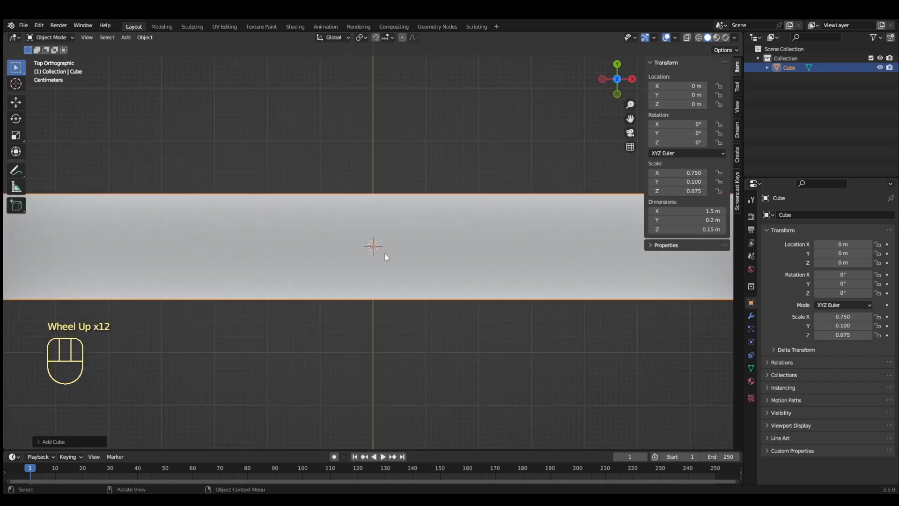
pyautogui.keyDown('shift'); pyautogui.moveTo(406, 242); pyautogui.dragTo(411, 375, button='middle'); pyautogui.keyUp('shift')
pyautogui.hotkey('shift', 'd')
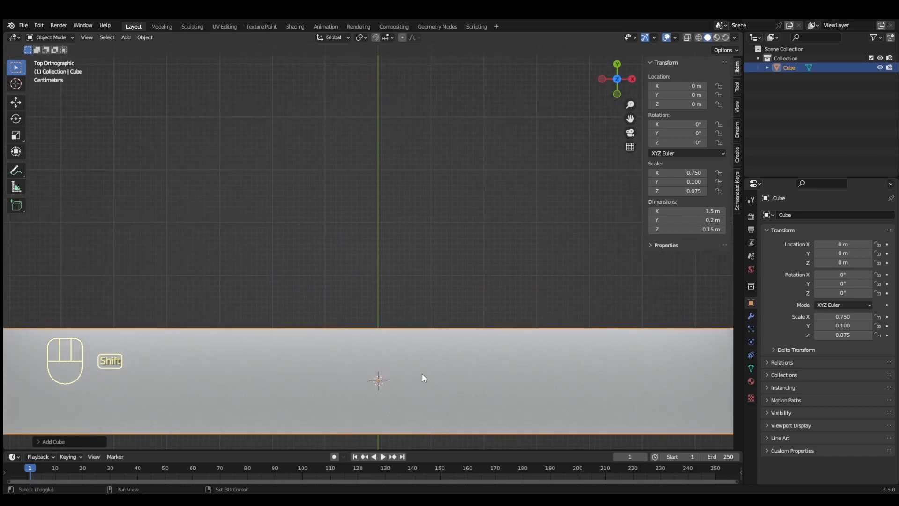
pyautogui.press('y')
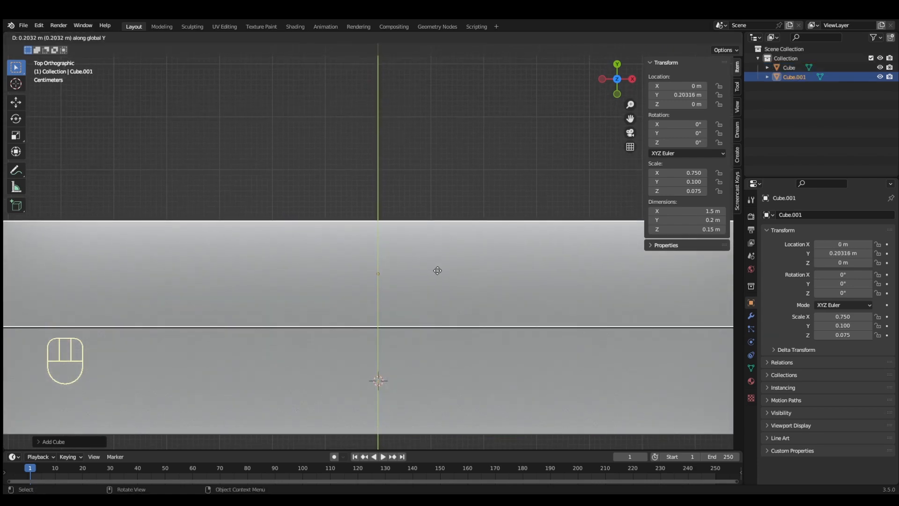
pyautogui.click(436, 272)
pyautogui.scroll(-2, 437, 271)
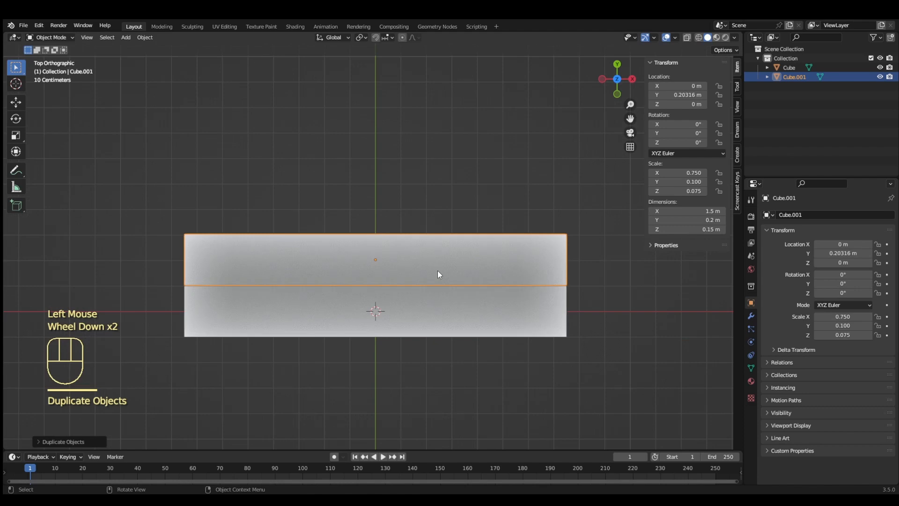
pyautogui.hotkey('shift', 'r')
pyautogui.hotkey('shift', 'r')
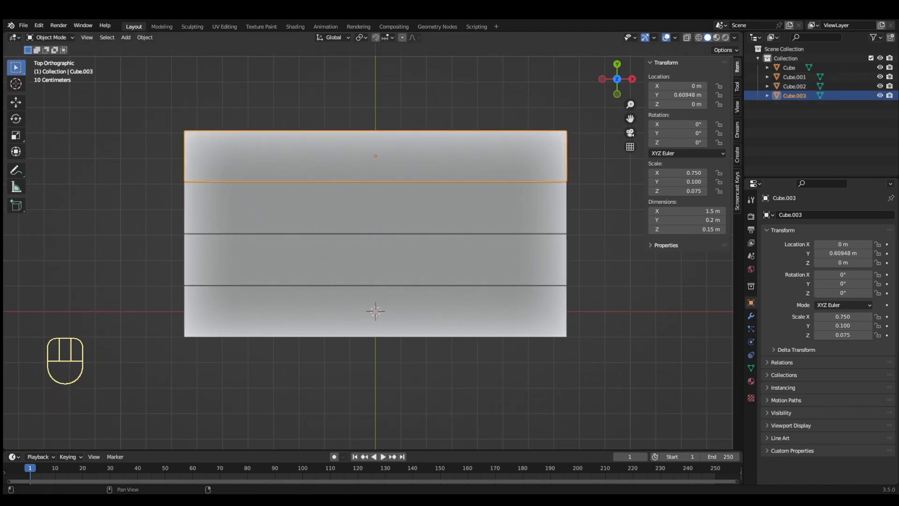
# - Select all four planks and hide them, with the view set to front orthographic
pyautogui.press('KP_1')
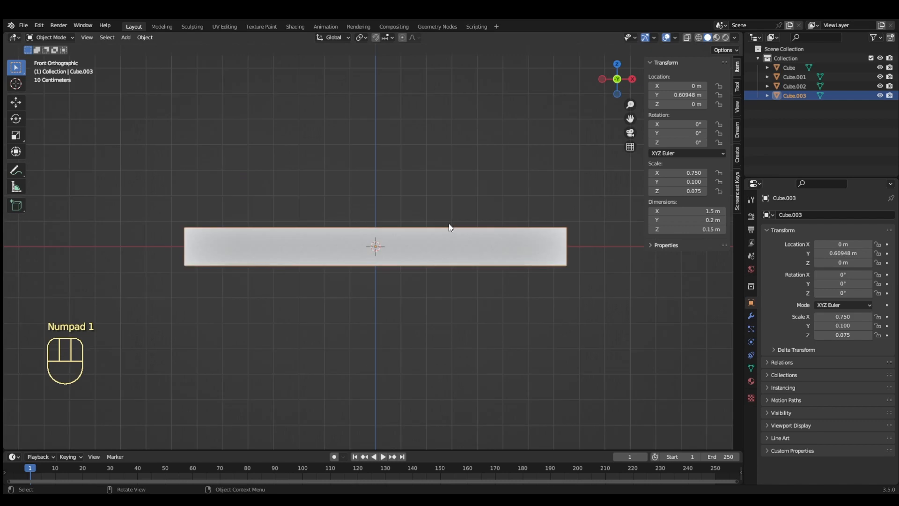
pyautogui.keyDown('shift'); pyautogui.click(802, 69); pyautogui.keyUp('shift')
pyautogui.press('h')
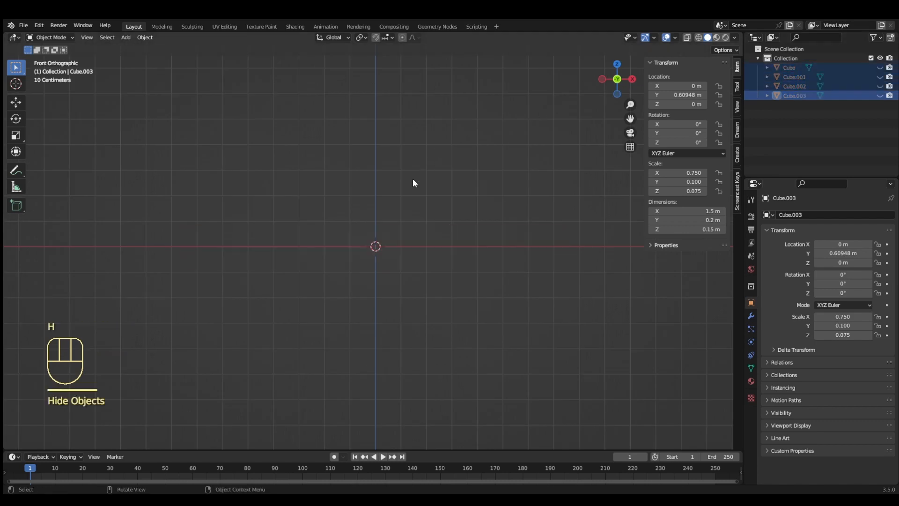
# - Add a new cube and set its dimensions to 0.15 m in X, 0.5 m in Y and 0.75 m in Z
pyautogui.hotkey('shift', 'a')
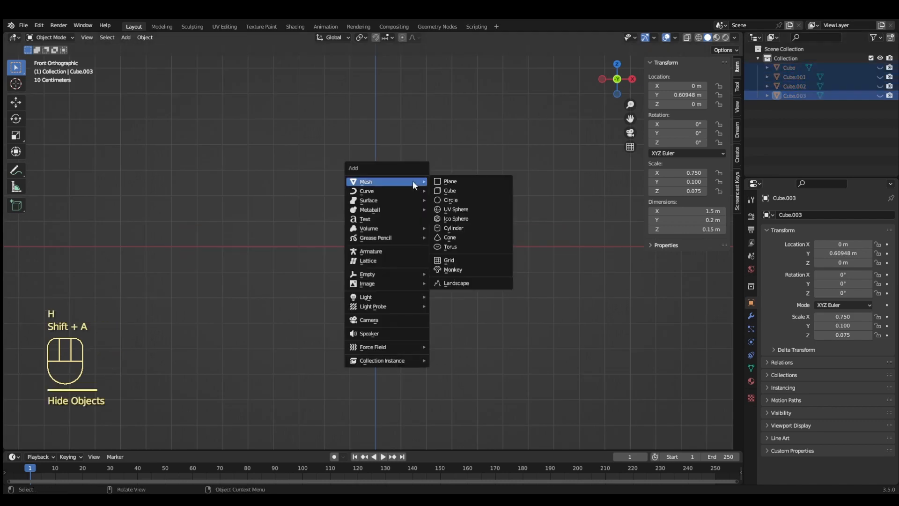
pyautogui.click(440, 191)
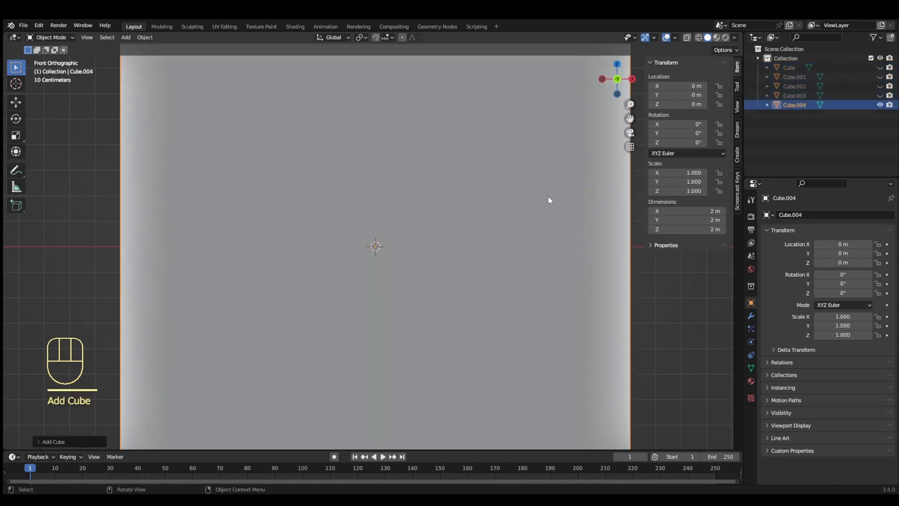
pyautogui.click(692, 210)
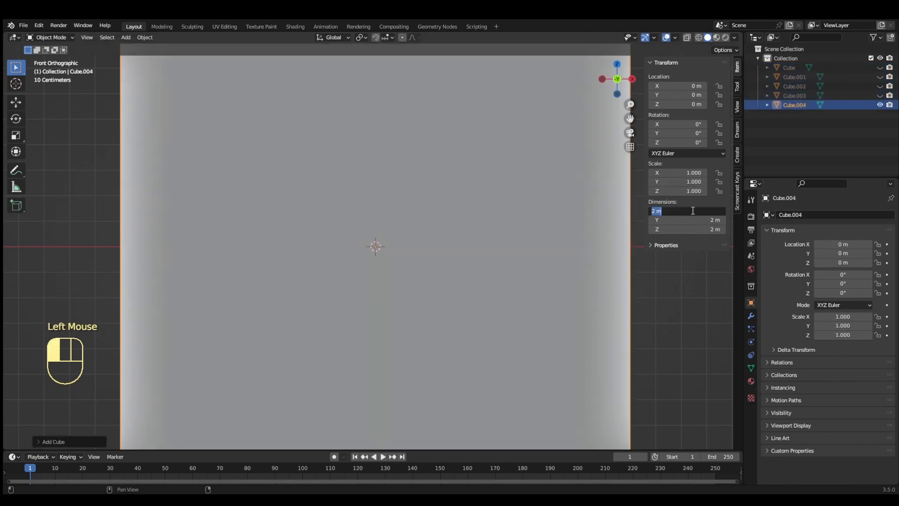
pyautogui.write('.15')
pyautogui.press('Return')
pyautogui.click(696, 221)
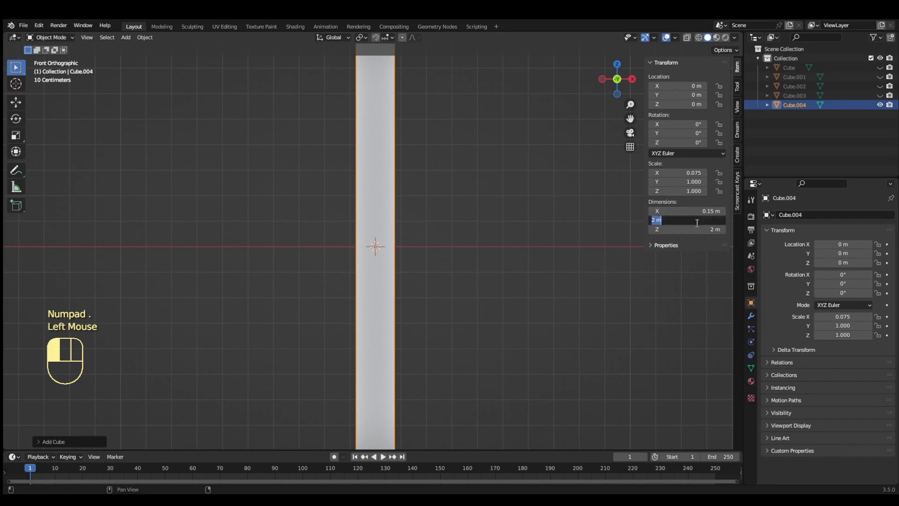
pyautogui.write('.5')
pyautogui.press('Return')
pyautogui.doubleClick(697, 229)
pyautogui.write('.75')
pyautogui.press('Return')
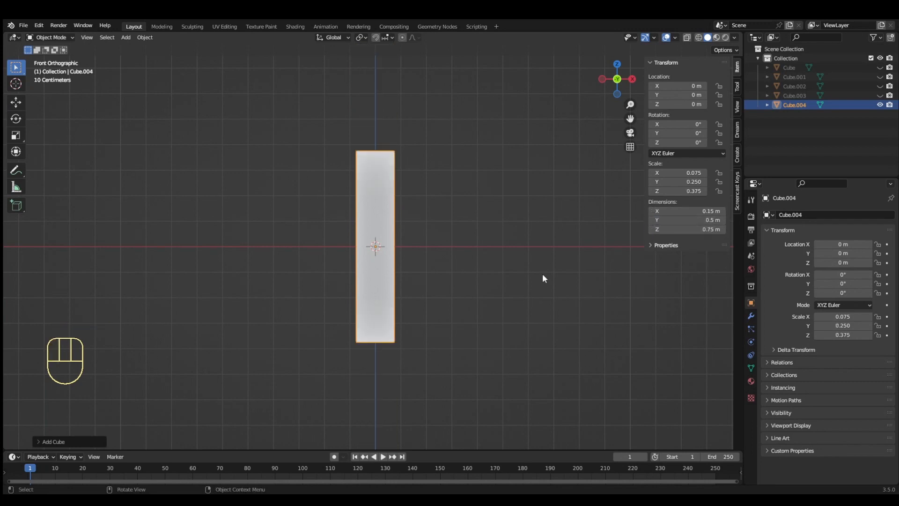
# - Cut five horizontal edge loops into the new block in right view: two near its top, one below the middle, two near its bottom
pyautogui.scroll(2, 543, 274)
pyautogui.moveTo(543, 274); pyautogui.dragTo(550, 305, button='middle')
pyautogui.press('KP_3')
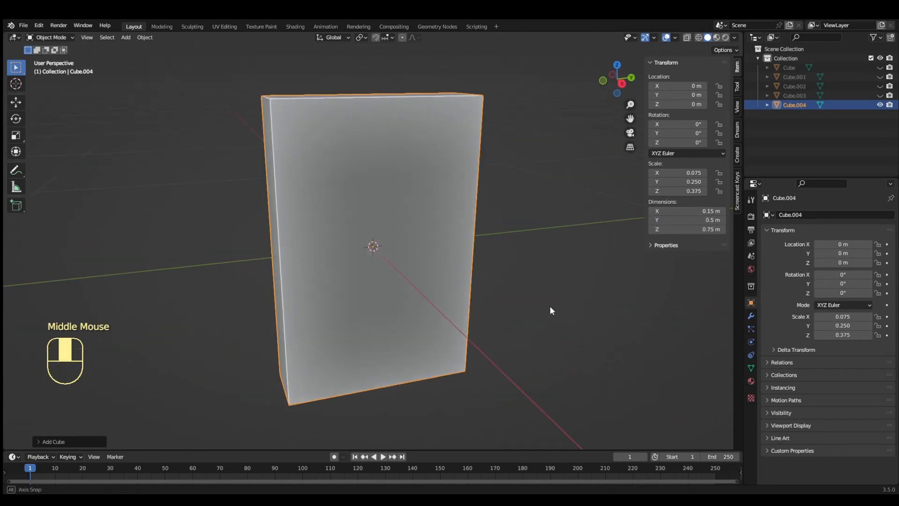
pyautogui.press('KP_3')
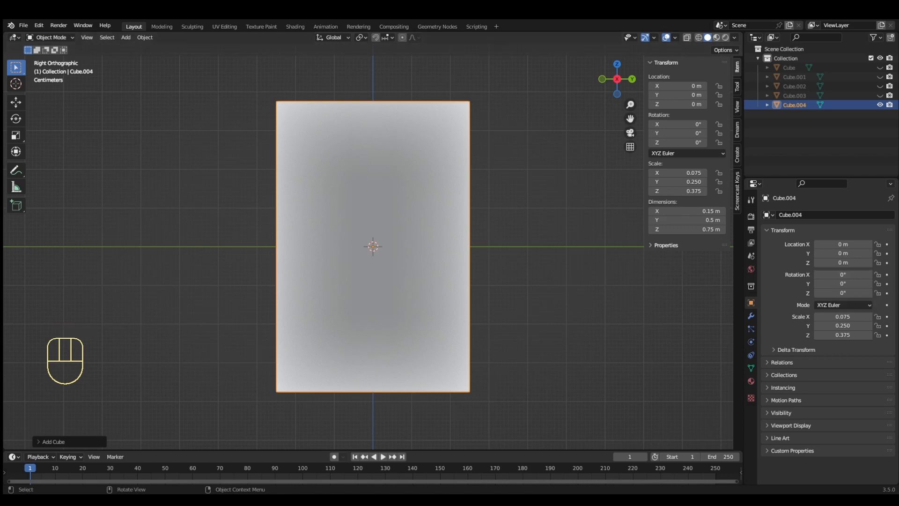
pyautogui.press('Tab')
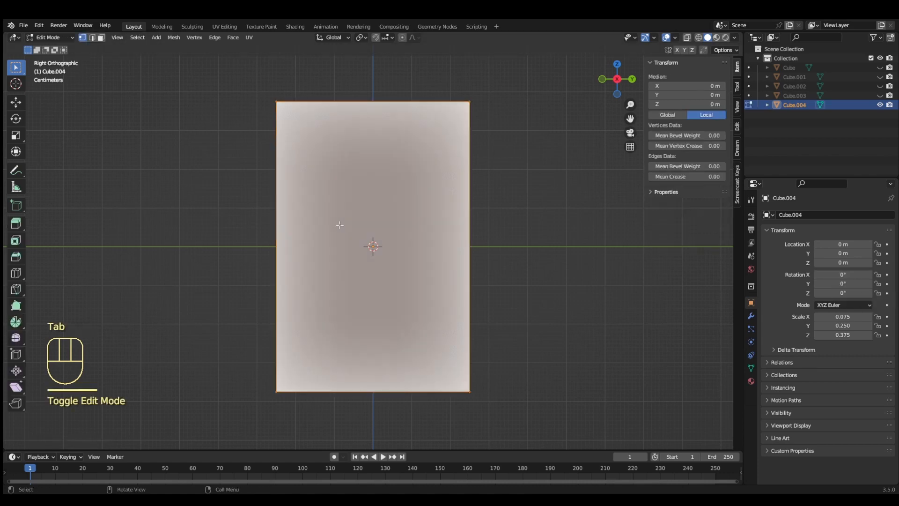
pyautogui.click(16, 272)
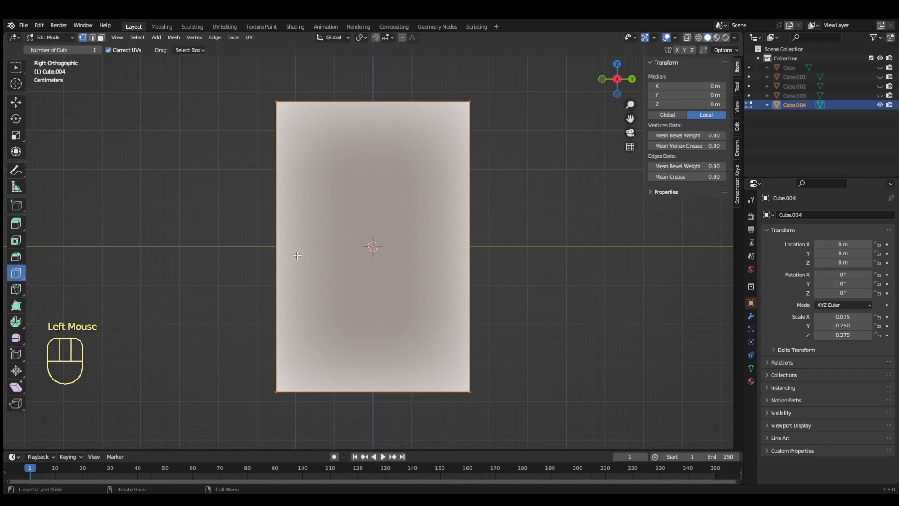
pyautogui.moveTo(281, 249); pyautogui.dragTo(293, 132)
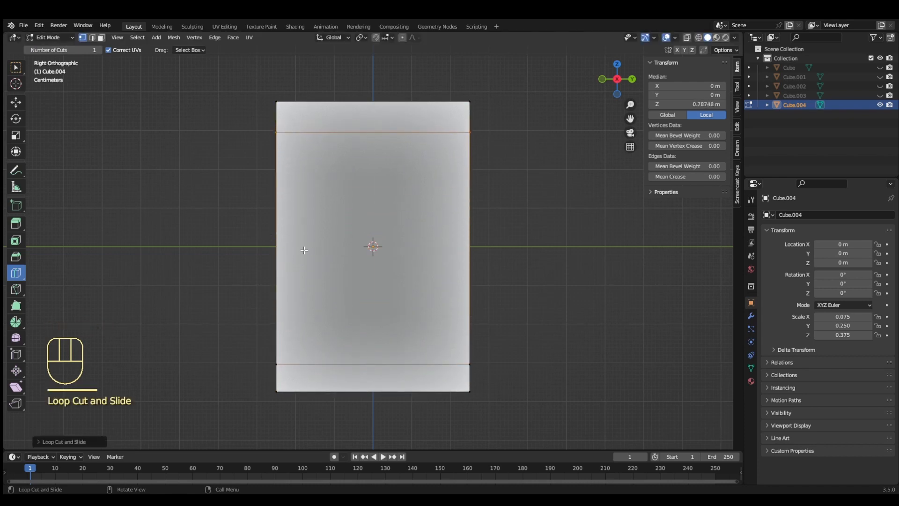
pyautogui.moveTo(304, 247); pyautogui.dragTo(304, 293)
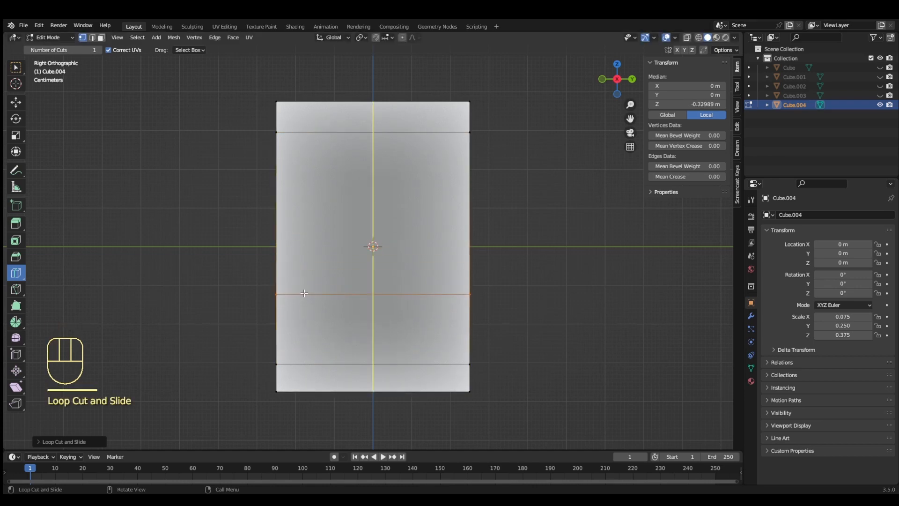
pyautogui.click(274, 384)
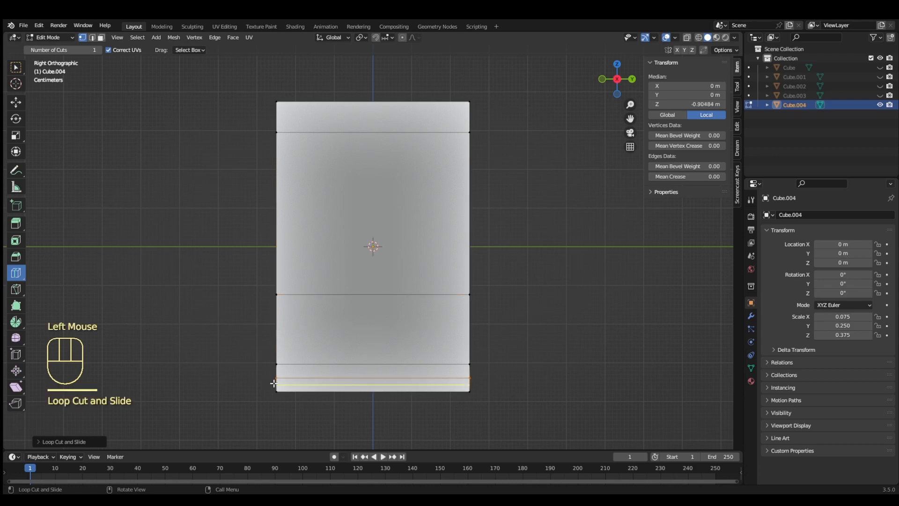
pyautogui.click(272, 117)
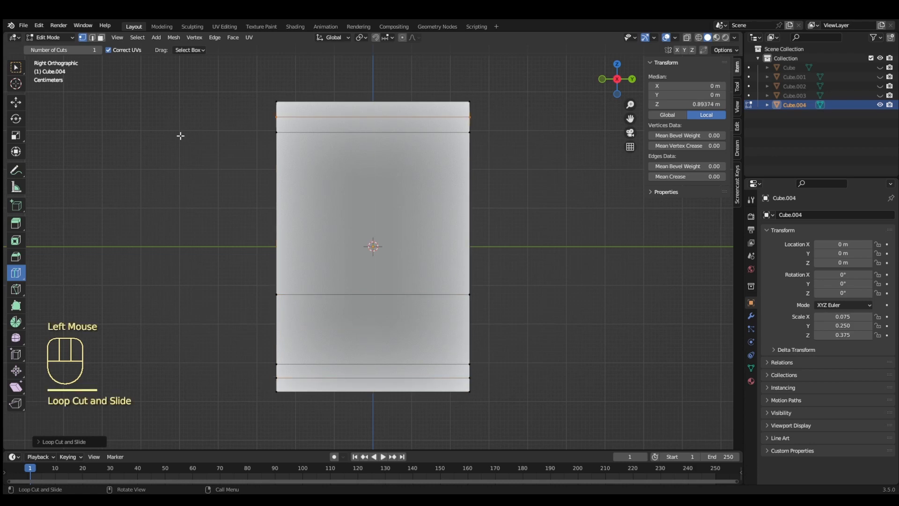
# - Add two vertical loop cuts to the block, one on each side of its centre, and return to the selection tool
pyautogui.click(418, 394)
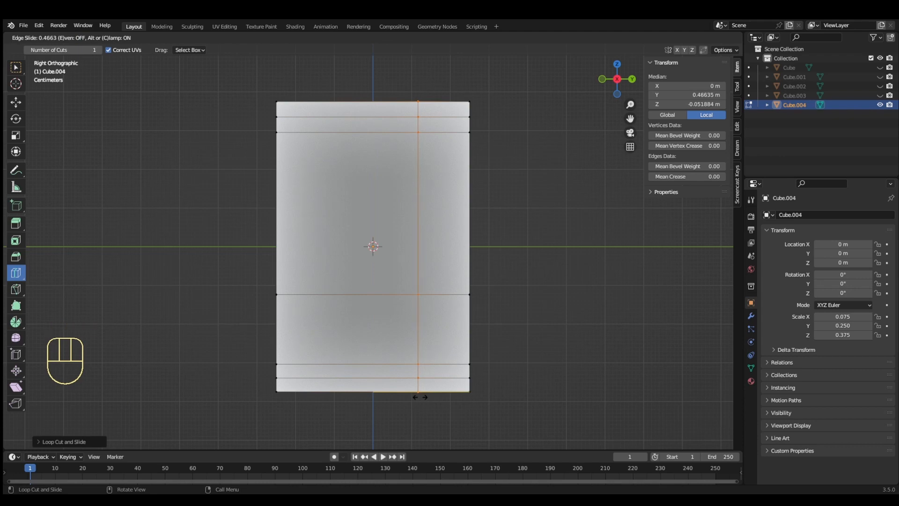
pyautogui.click(328, 392)
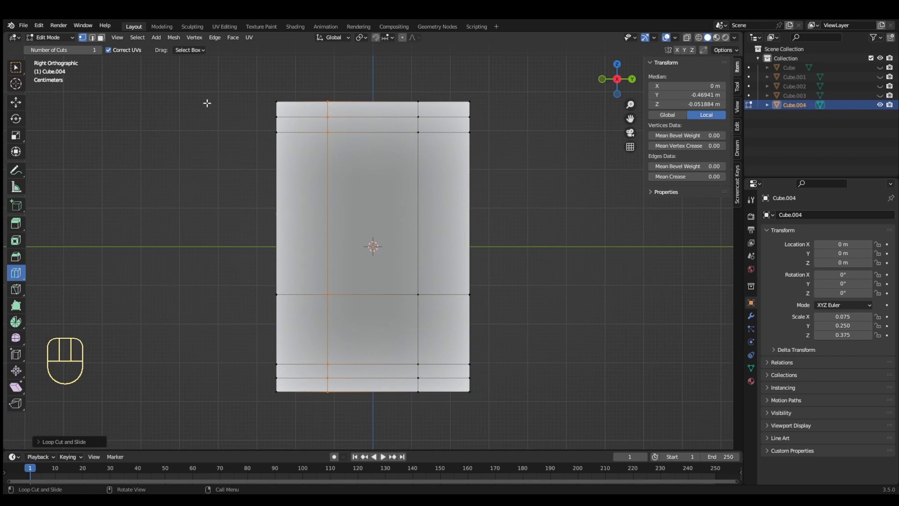
pyautogui.click(21, 70)
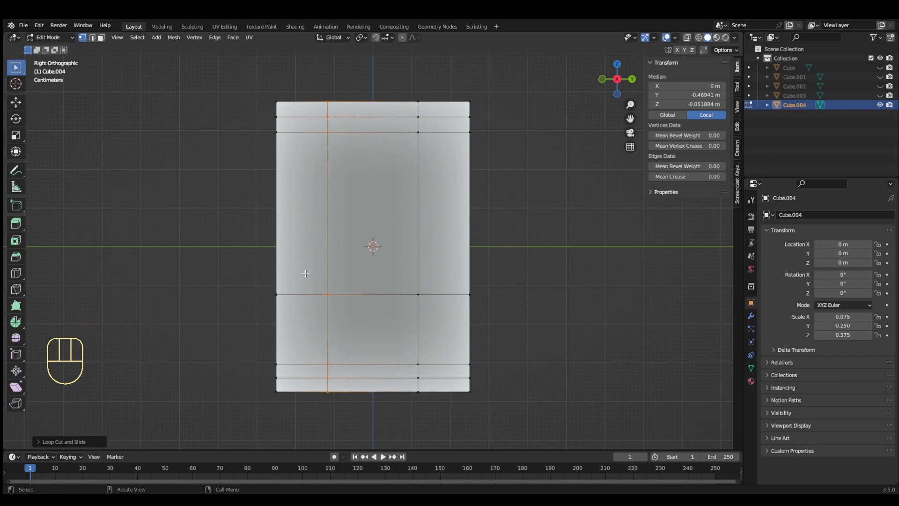
# - Turn on automatic merging of vertices for editing the block's mesh
pyautogui.moveTo(211, 246); pyautogui.dragTo(254, 267, button='middle')
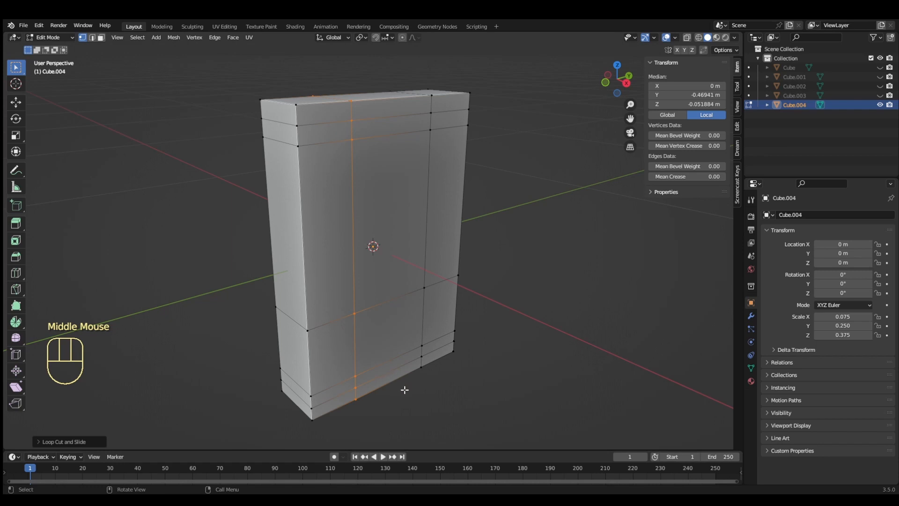
pyautogui.click(703, 50)
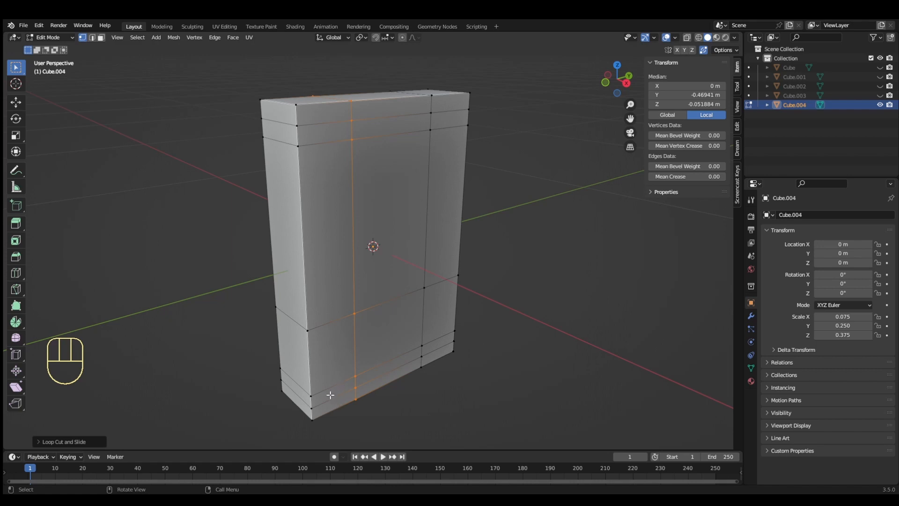
# - Slide the two outer vertices of the below-middle loop on the block's negative Y side inward onto the nearest vertical loop
pyautogui.click(307, 331)
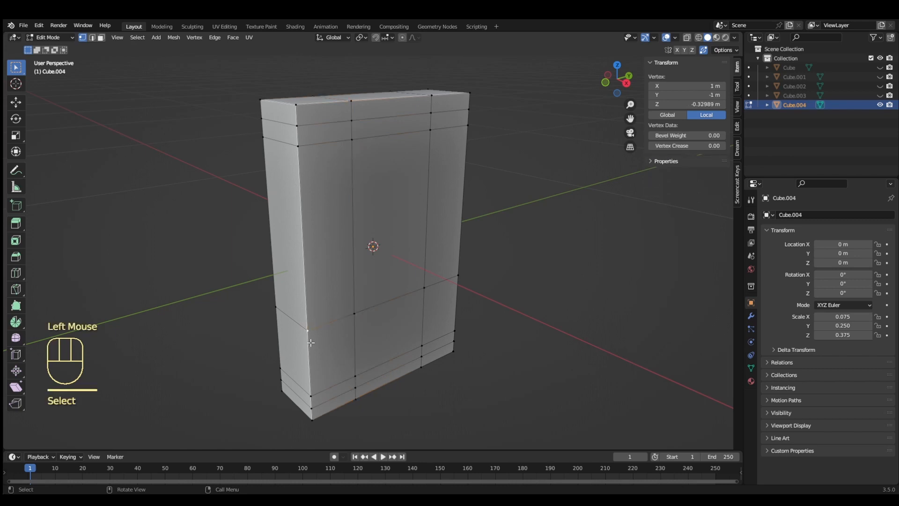
pyautogui.press('g')
pyautogui.press('g')
pyautogui.click(360, 326)
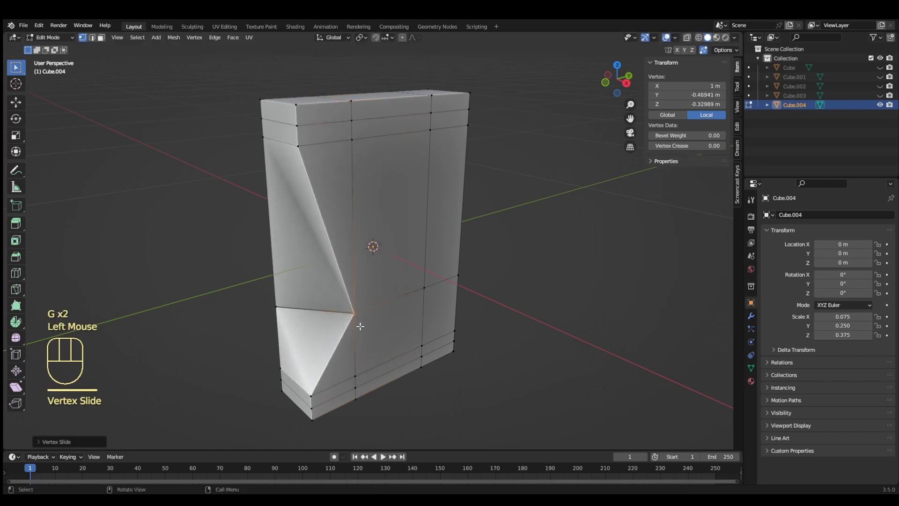
pyautogui.click(290, 308)
pyautogui.press('g')
pyautogui.press('g')
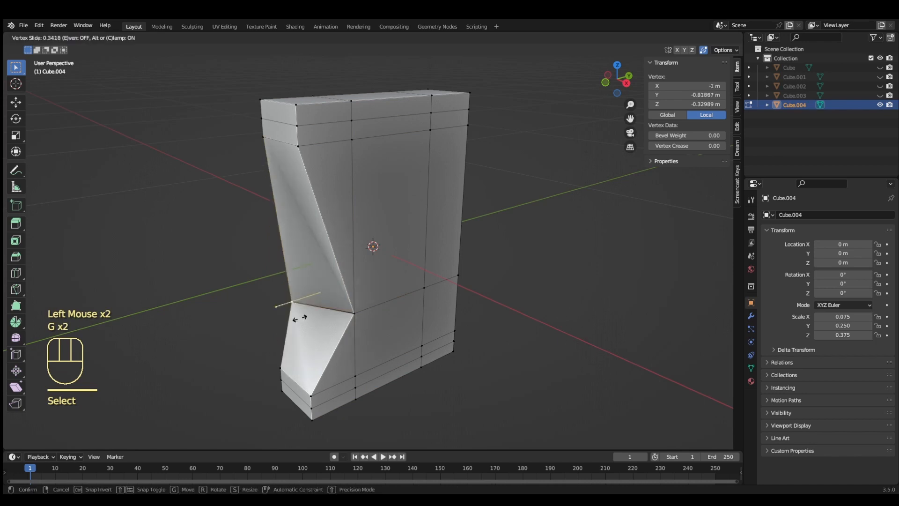
pyautogui.click(339, 309)
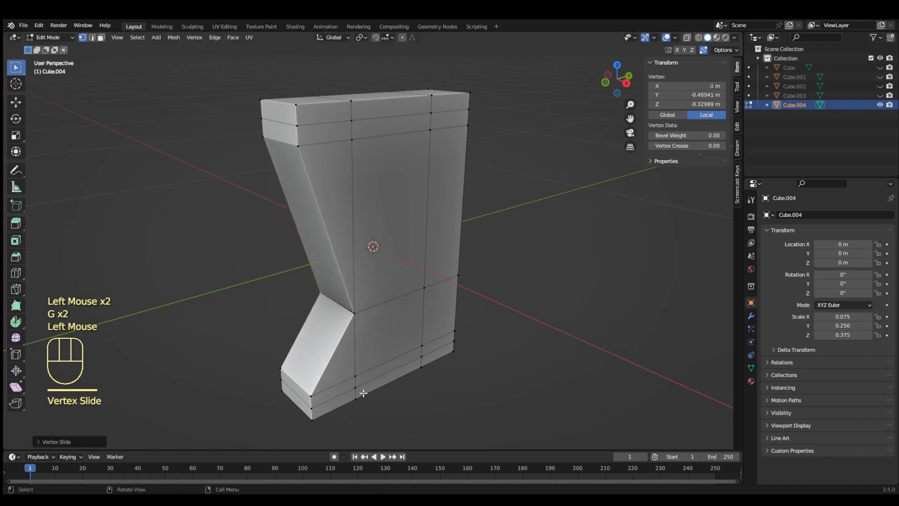
# - Turn on X-ray and slide the below-middle loop's two outer vertices on the positive Y side inward onto the nearest vertical loop
pyautogui.click(687, 37)
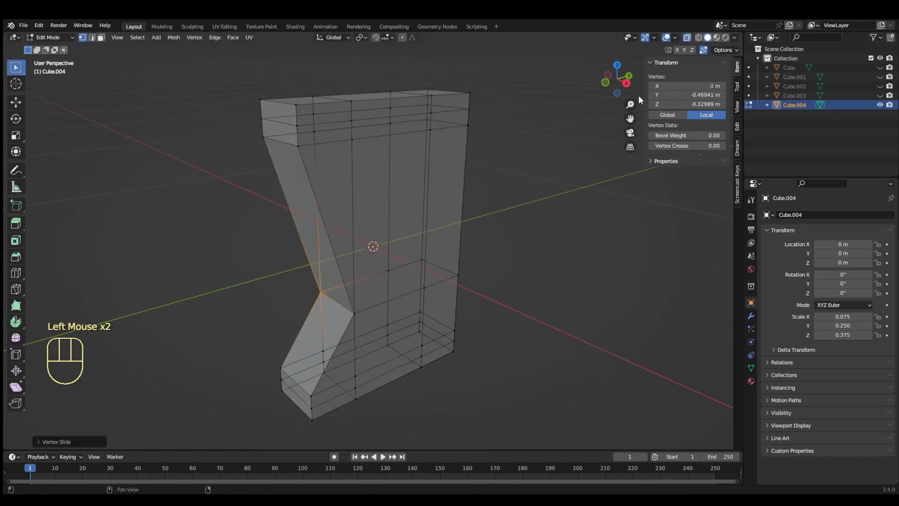
pyautogui.moveTo(395, 370); pyautogui.dragTo(509, 312, button='middle')
pyautogui.click(478, 295)
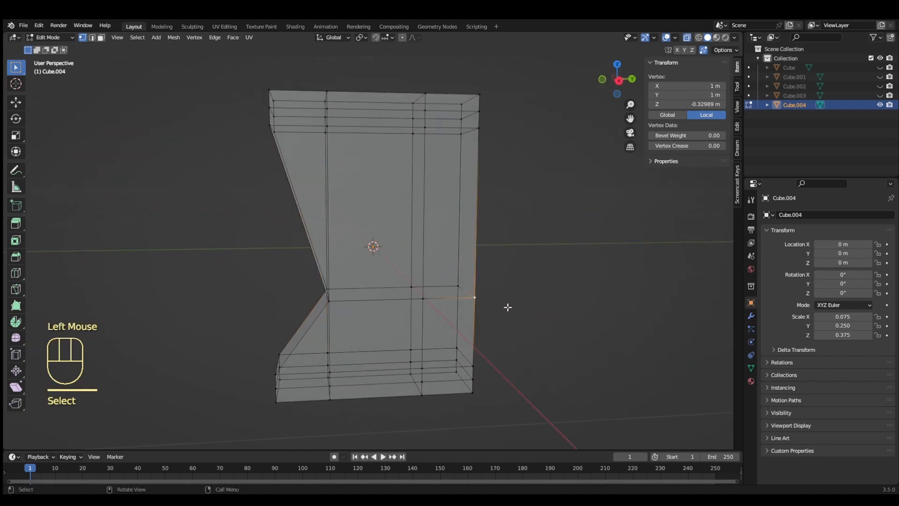
pyautogui.press('g')
pyautogui.press('g')
pyautogui.click(495, 293)
pyautogui.press('g')
pyautogui.press('g')
pyautogui.click(435, 295)
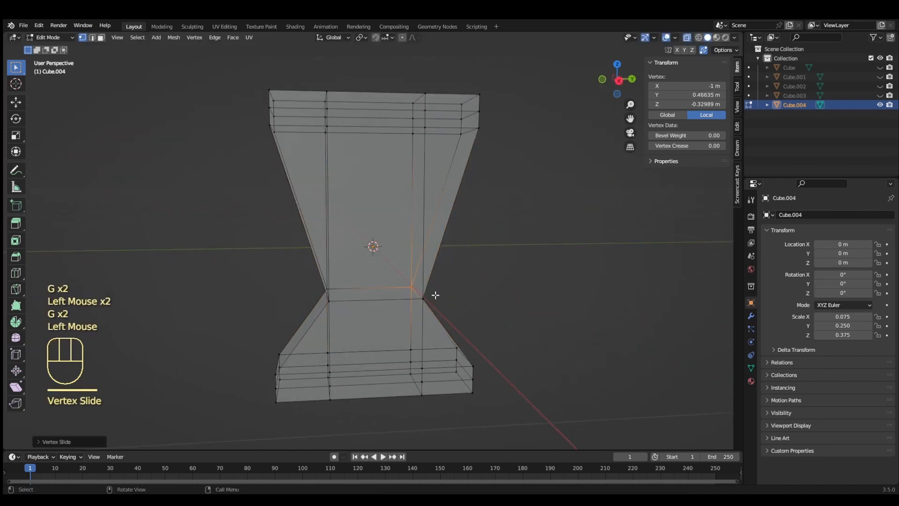
# - On the block's positive X face, slide both outer vertices of the second loop from the top inward onto the vertical loops
pyautogui.moveTo(247, 319); pyautogui.dragTo(267, 306, button='middle')
pyautogui.moveTo(381, 317); pyautogui.dragTo(363, 338, button='middle')
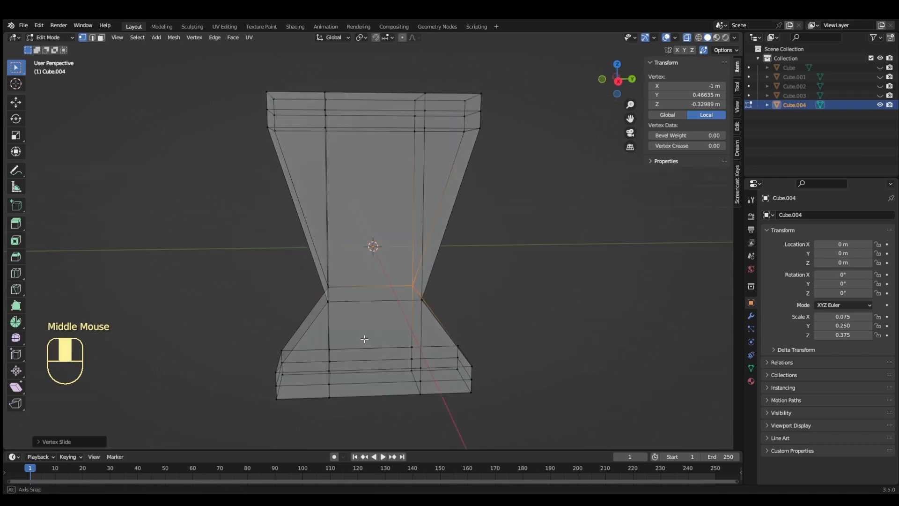
pyautogui.click(268, 127)
pyautogui.press('g')
pyautogui.press('g')
pyautogui.click(371, 147)
pyautogui.click(480, 127)
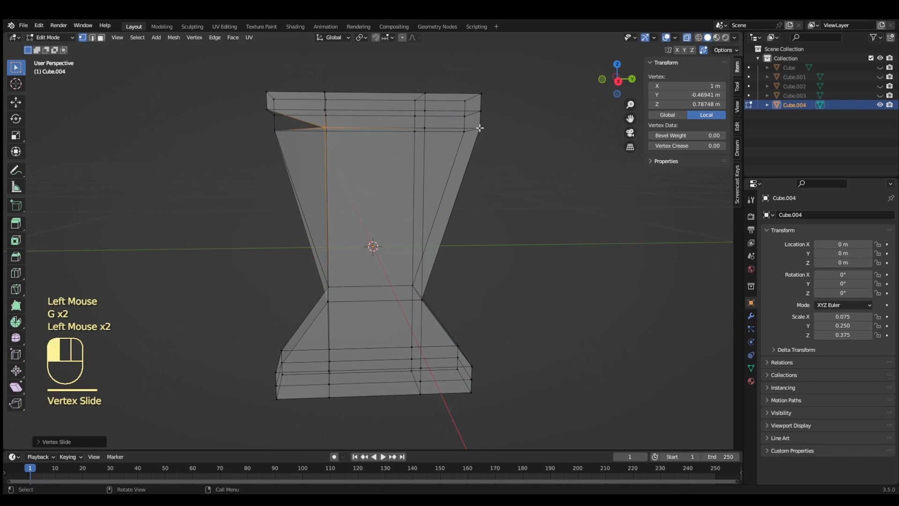
pyautogui.press('g')
pyautogui.press('g')
pyautogui.click(487, 154)
# - Slide the matching two outer vertices under the top slab on the negative X face inward onto the vertical loops and turn off X-ray
pyautogui.moveTo(487, 154); pyautogui.dragTo(310, 140, button='middle')
pyautogui.click(309, 140)
pyautogui.press('g')
pyautogui.press('g')
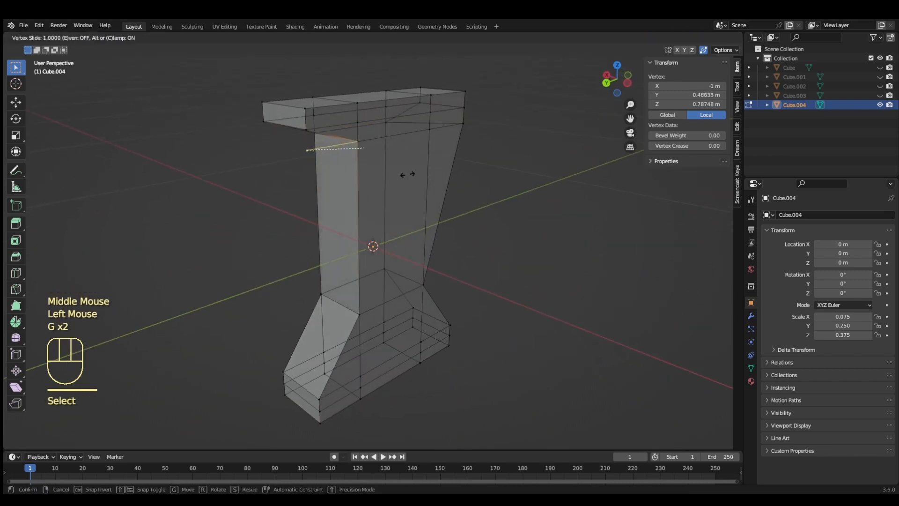
pyautogui.click(465, 124)
pyautogui.click(464, 124)
pyautogui.press('g')
pyautogui.press('g')
pyautogui.click(443, 144)
pyautogui.scroll(1, 524, 225)
pyautogui.moveTo(545, 244); pyautogui.dragTo(485, 212, button='middle')
pyautogui.scroll(-2, 508, 241)
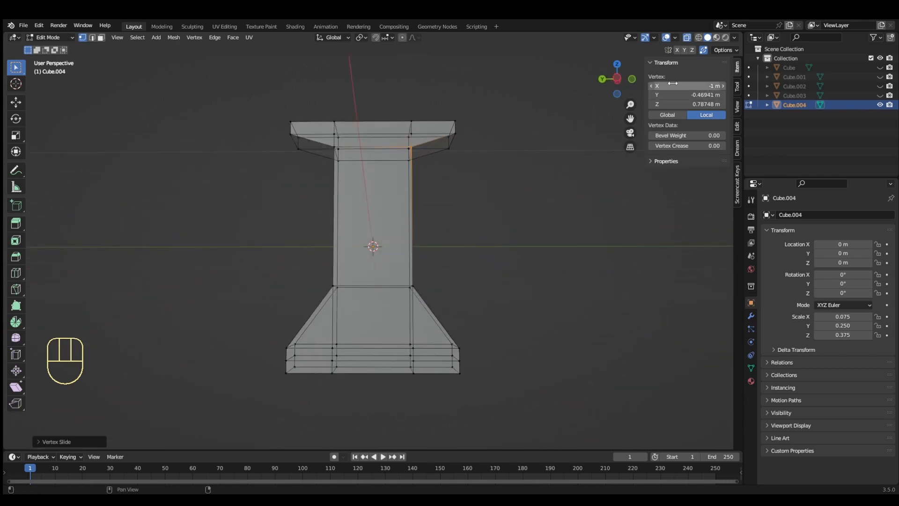
pyautogui.click(687, 38)
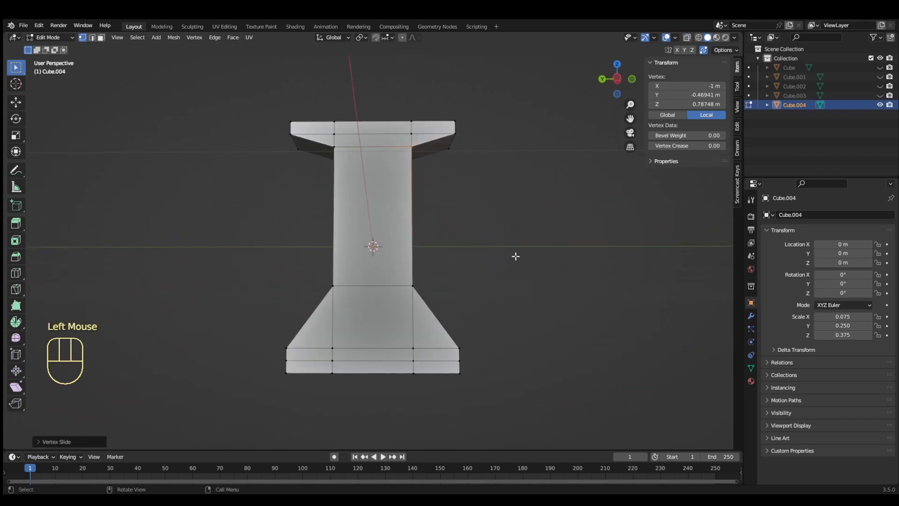
# - In right view, add a vertical loop cut to each side of the base, just outside the column edges, and return to the selection tool
pyautogui.press('KP_1')
pyautogui.press('KP_3')
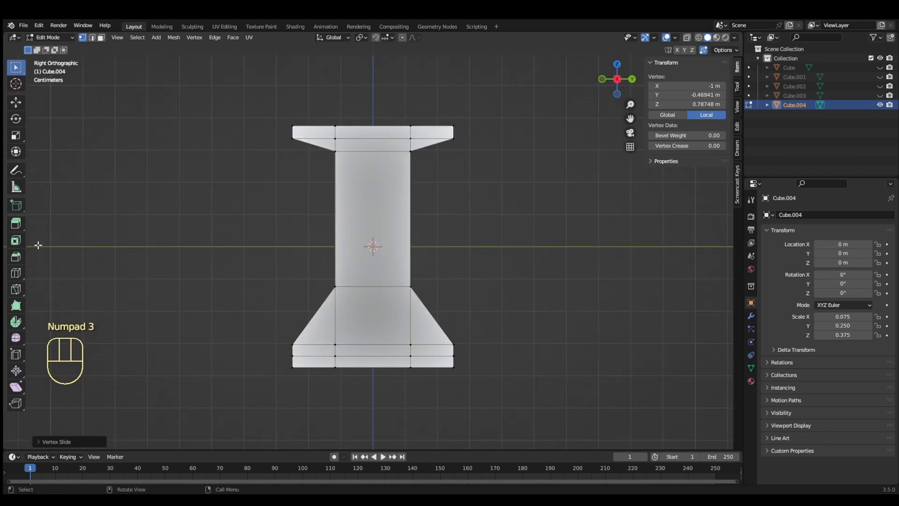
pyautogui.click(16, 272)
pyautogui.click(431, 365)
pyautogui.moveTo(431, 366); pyautogui.dragTo(418, 365)
pyautogui.click(322, 365)
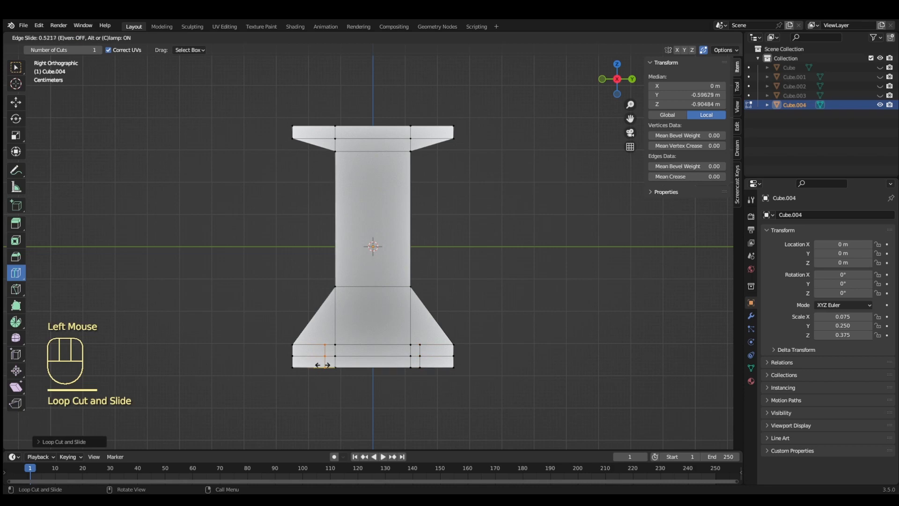
pyautogui.moveTo(322, 365); pyautogui.dragTo(324, 365)
pyautogui.click(15, 70)
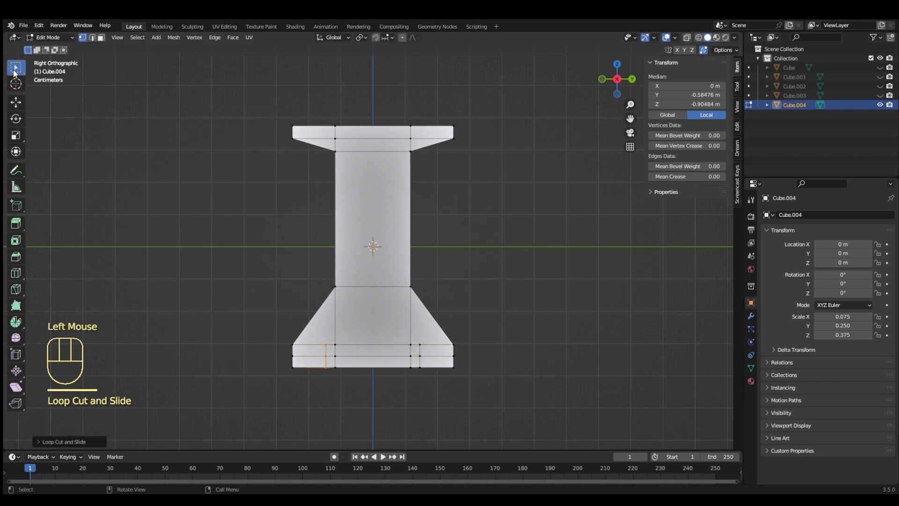
# - Slide the two bottom vertices below the column edges on the positive X face up to the lowest horizontal loop
pyautogui.click(326, 356)
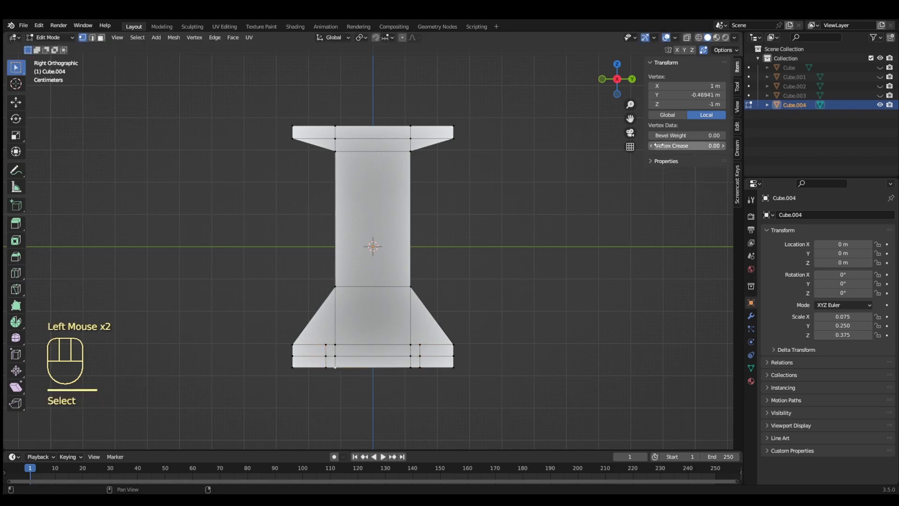
pyautogui.press('g')
pyautogui.press('g')
pyautogui.click(440, 345)
pyautogui.click(407, 369)
pyautogui.press('g')
pyautogui.press('g')
pyautogui.click(426, 368)
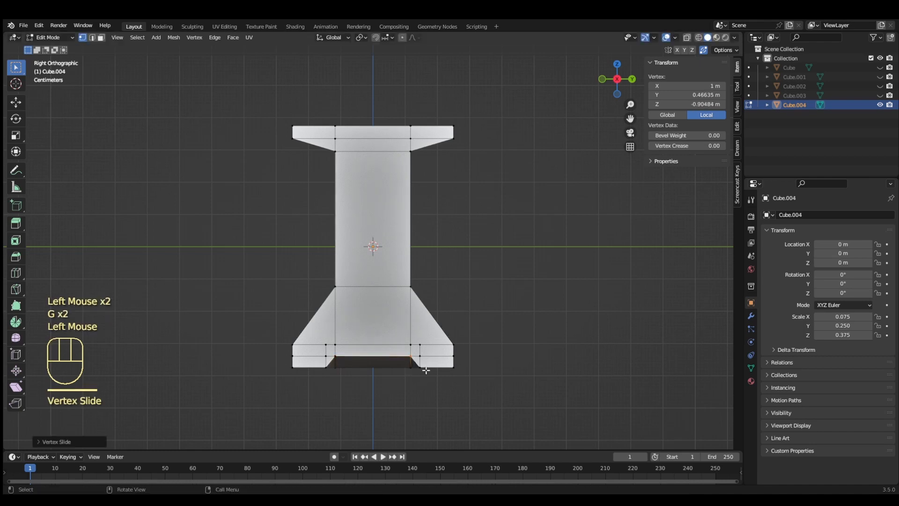
# - Slide the matching two bottom vertices on the negative X face up to the lowest loop, completing the notch between the feet
pyautogui.moveTo(481, 385); pyautogui.dragTo(371, 382, button='middle')
pyautogui.click(371, 382)
pyautogui.press('g')
pyautogui.press('g')
pyautogui.click(403, 381)
pyautogui.click(417, 366)
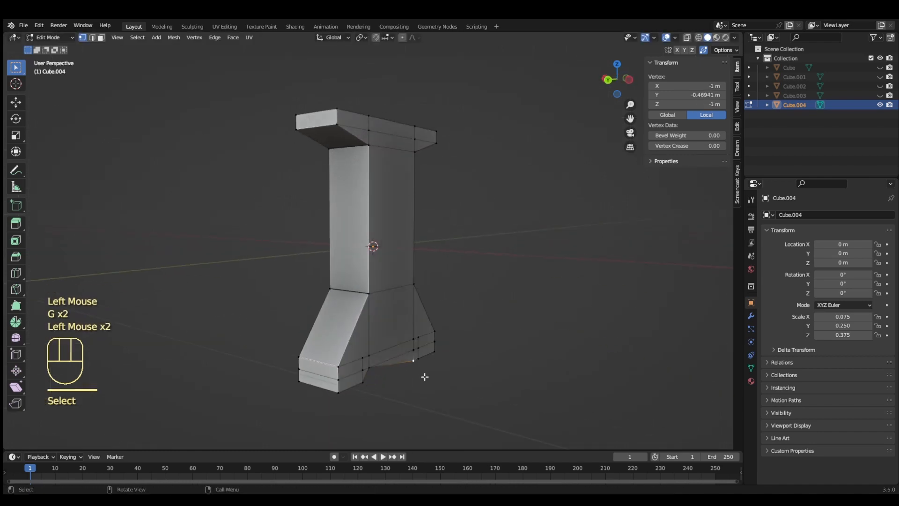
pyautogui.press('g')
pyautogui.press('g')
pyautogui.click(426, 364)
pyautogui.moveTo(503, 386); pyautogui.dragTo(487, 363, button='middle')
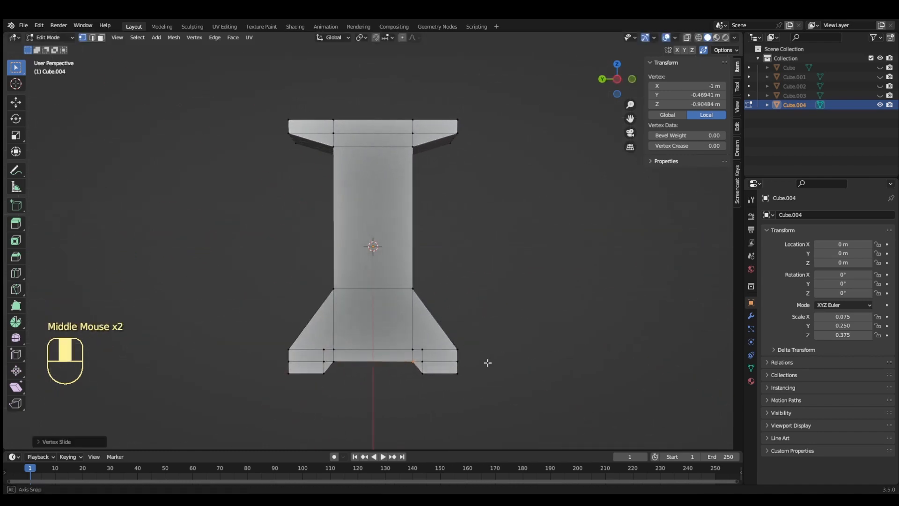
# - Return to right view, leave mesh editing and unhide the four planks
pyautogui.press('KP_1')
pyautogui.press('KP_3')
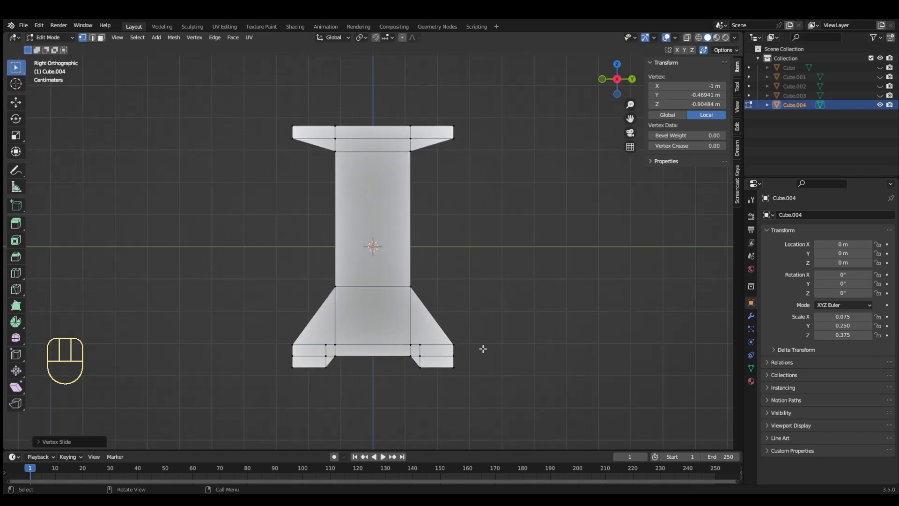
pyautogui.press('Tab')
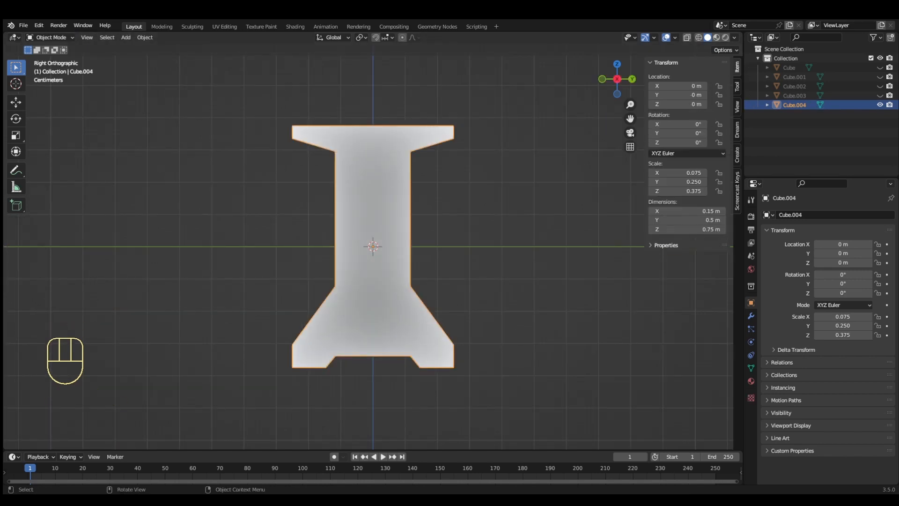
pyautogui.scroll(1, 545, 277)
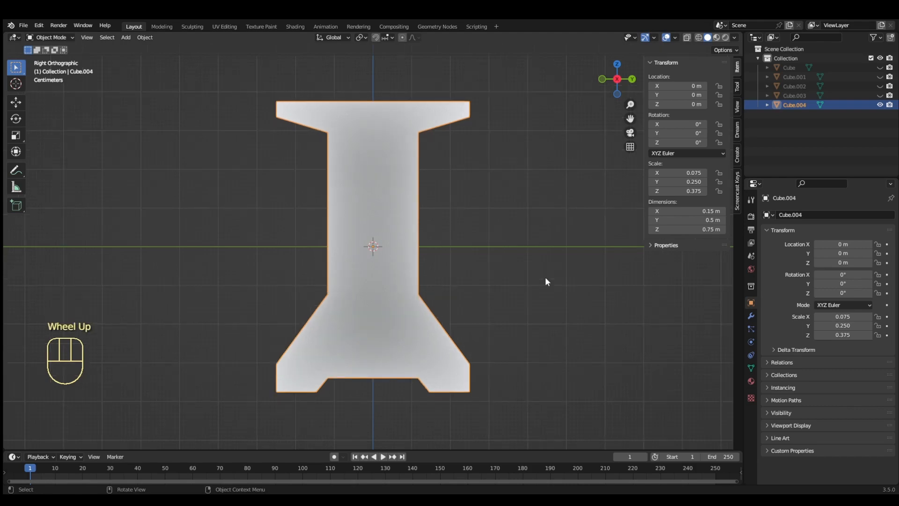
pyautogui.scroll(-3, 546, 281)
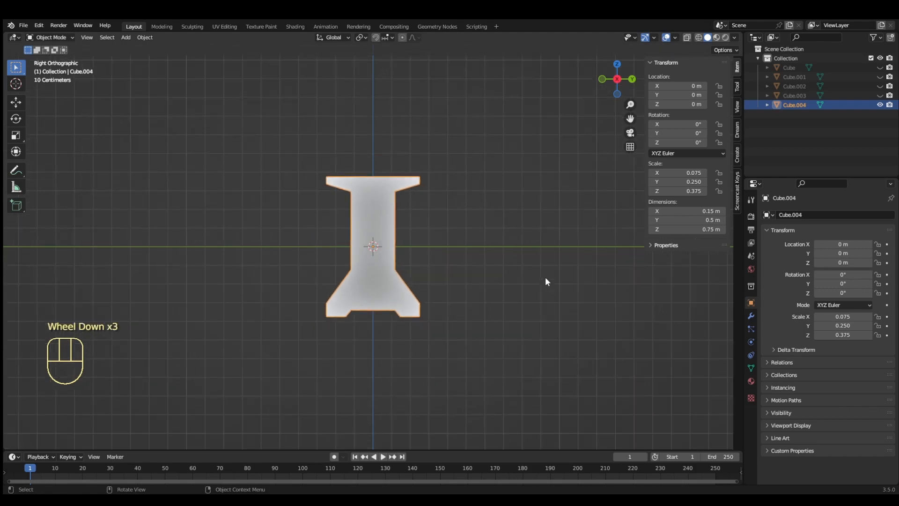
pyautogui.hotkey('alt', 'h')
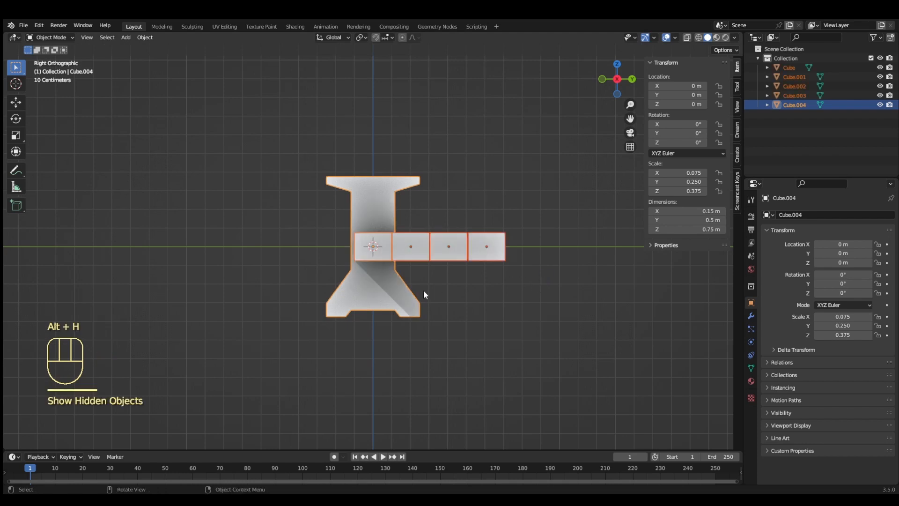
# - Move the support down about 0.458 m along Z so that it sits just below the planks
pyautogui.click(380, 288)
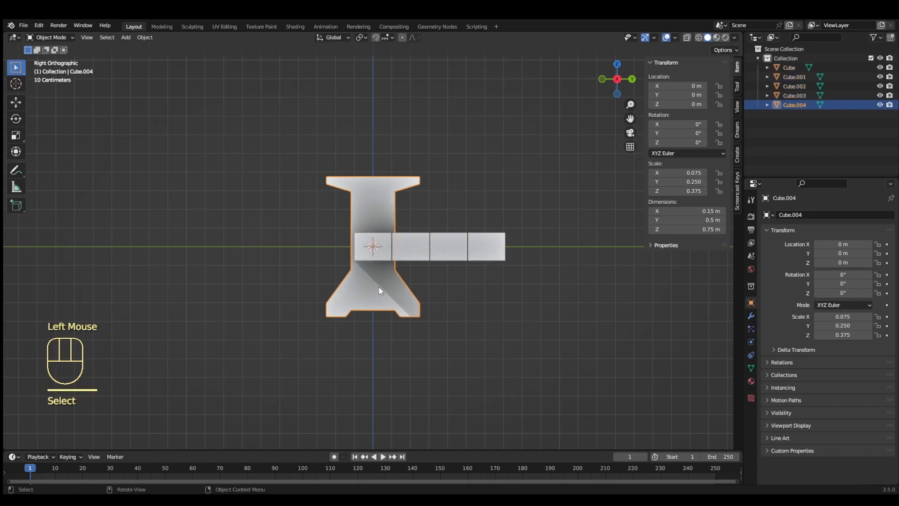
pyautogui.press('g')
pyautogui.press('z')
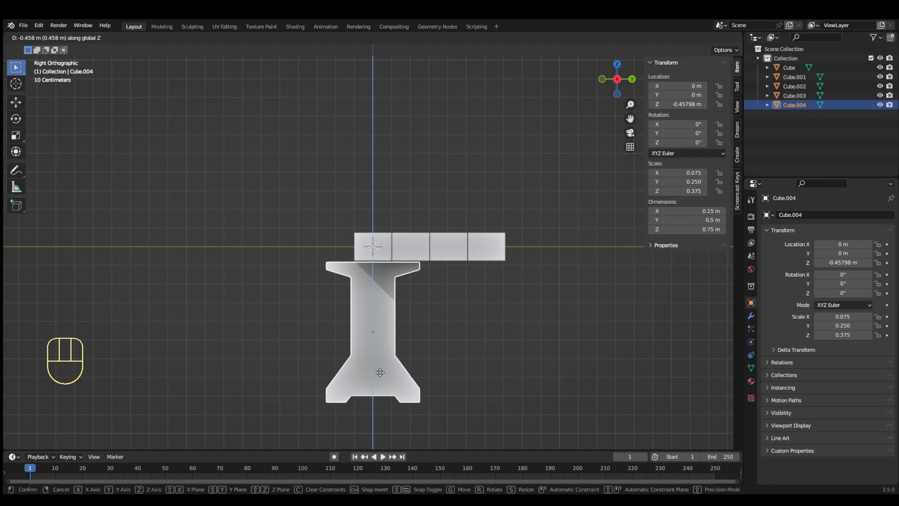
pyautogui.click(380, 372)
# - Select all four planks and move them about -0.305 m along Y to centre them over the support
pyautogui.click(366, 258)
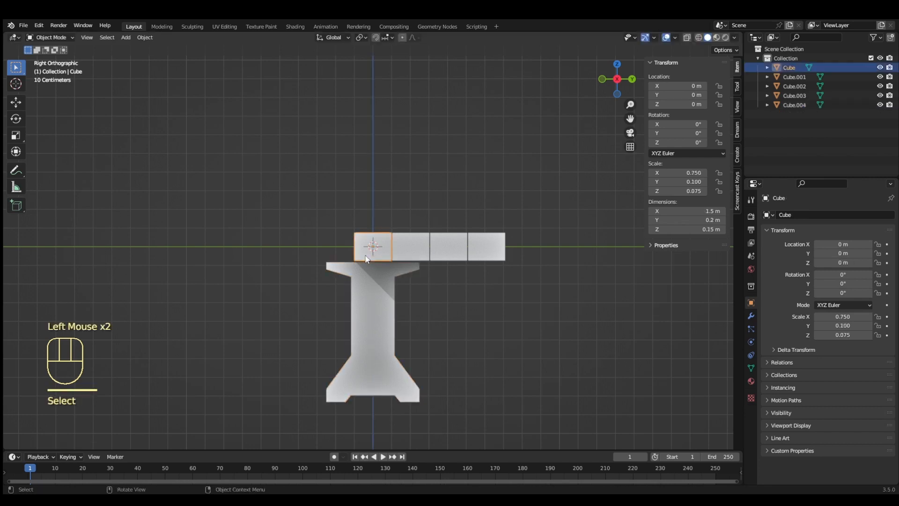
pyautogui.keyDown('shift'); pyautogui.click(415, 257); pyautogui.keyUp('shift')
pyautogui.keyDown('shift'); pyautogui.click(449, 253); pyautogui.keyUp('shift')
pyautogui.keyDown('shift'); pyautogui.click(489, 255); pyautogui.keyUp('shift')
pyautogui.press('g')
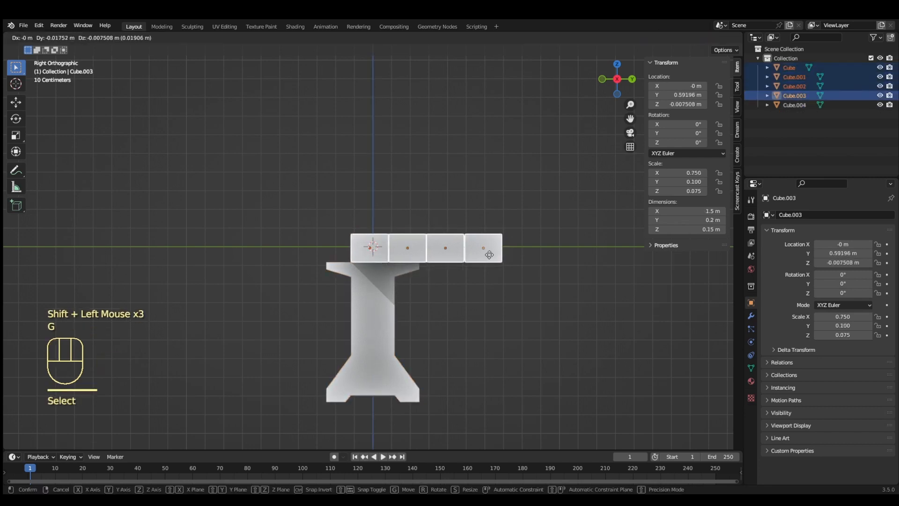
pyautogui.press('y')
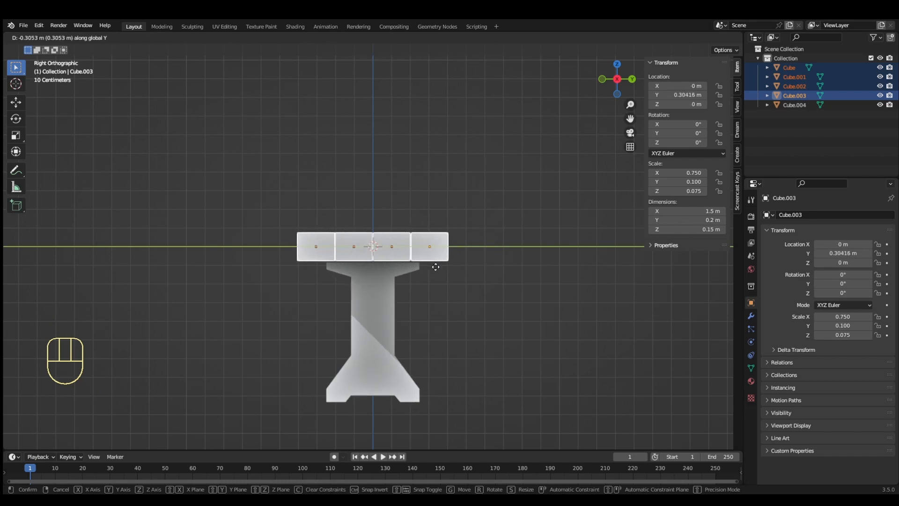
pyautogui.click(437, 267)
# - Select the support and set snapping to Face Project with Closest as the snap base
pyautogui.scroll(3, 437, 293)
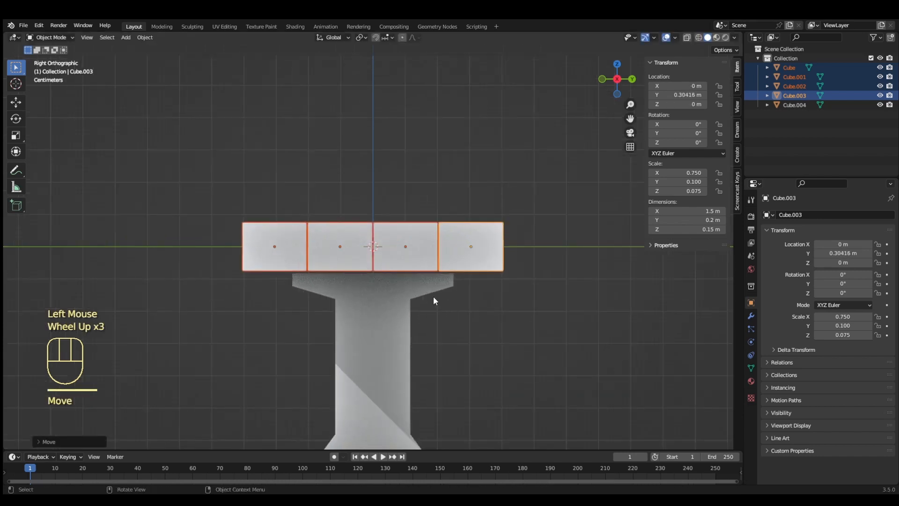
pyautogui.click(410, 317)
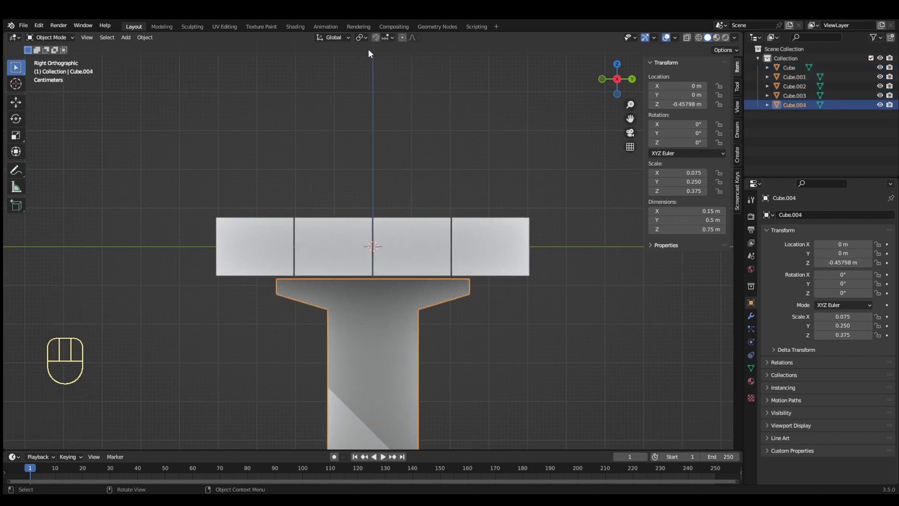
pyautogui.click(393, 38)
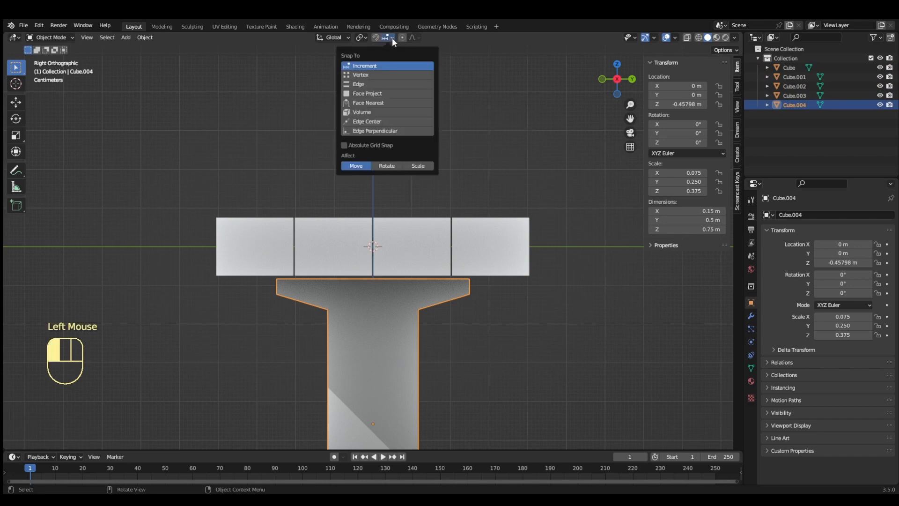
pyautogui.click(370, 94)
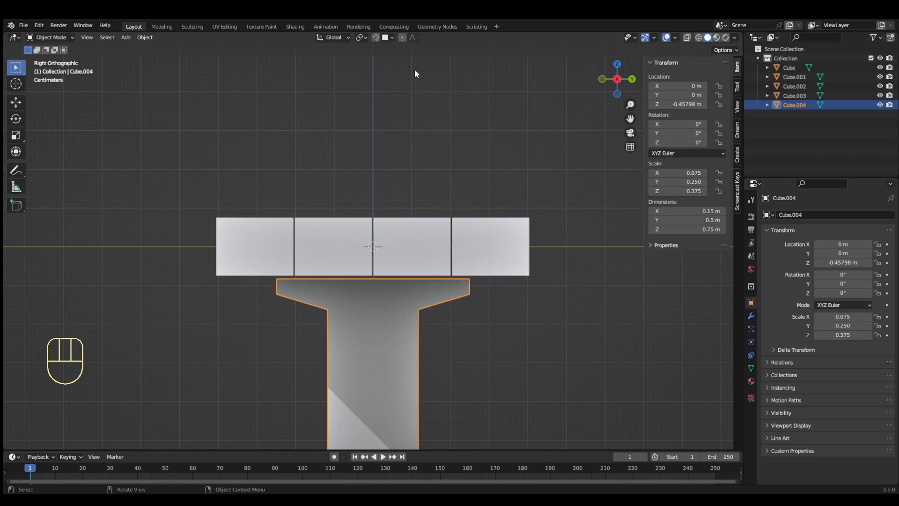
pyautogui.click(391, 39)
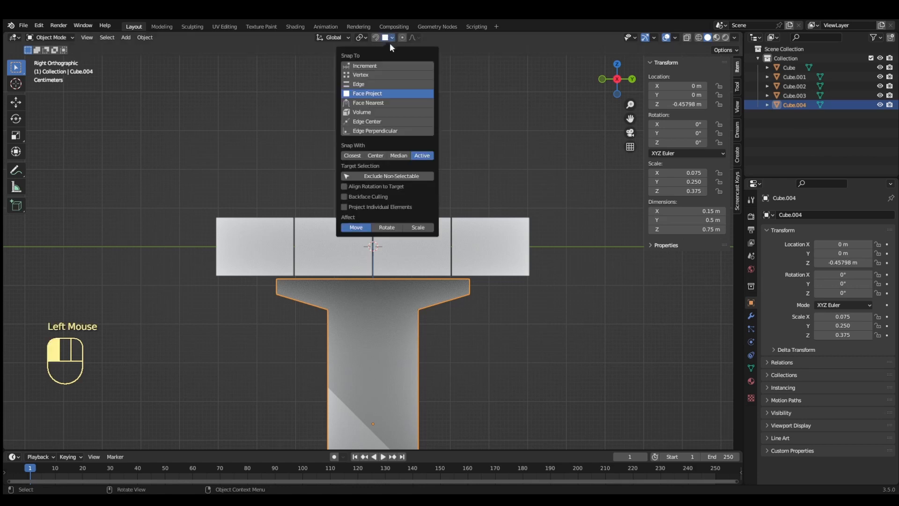
pyautogui.click(353, 156)
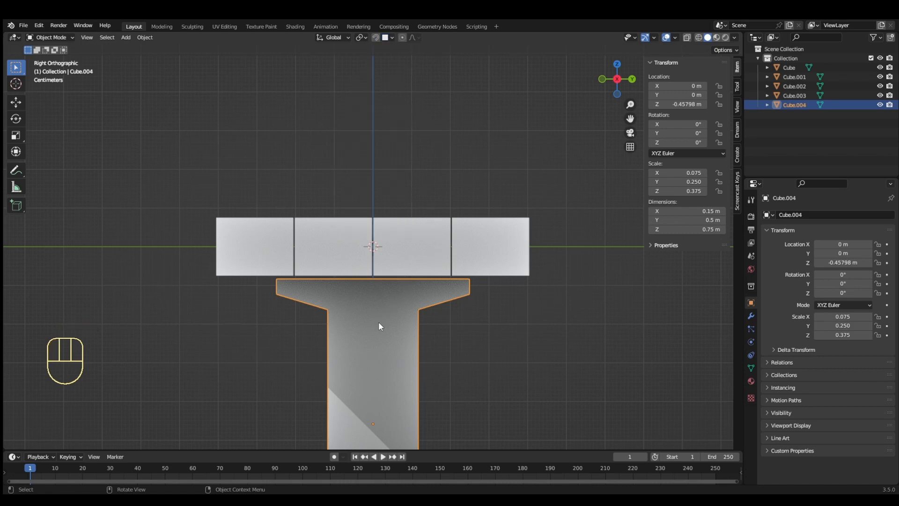
# - Turn on snapping and raise the support about 0.009 m along Z until it touches the underside of the planks
pyautogui.click(376, 38)
pyautogui.press('g')
pyautogui.press('z')
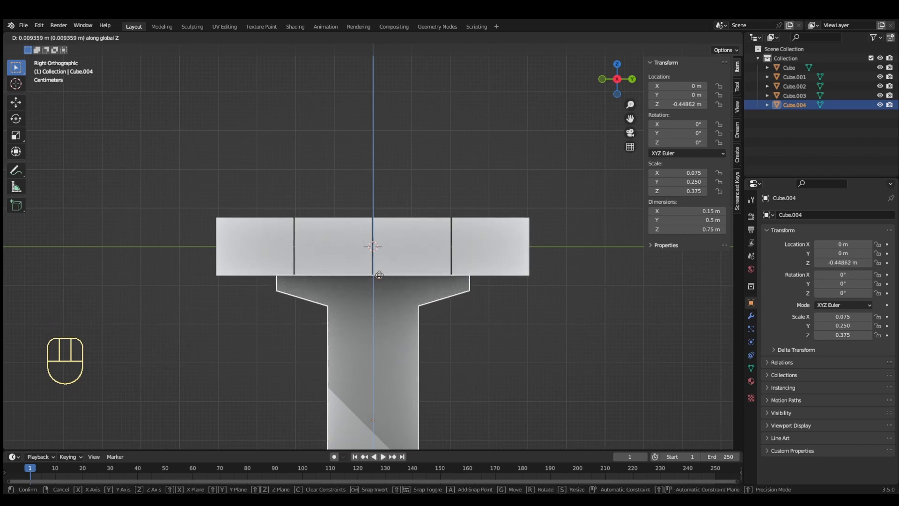
pyautogui.click(379, 275)
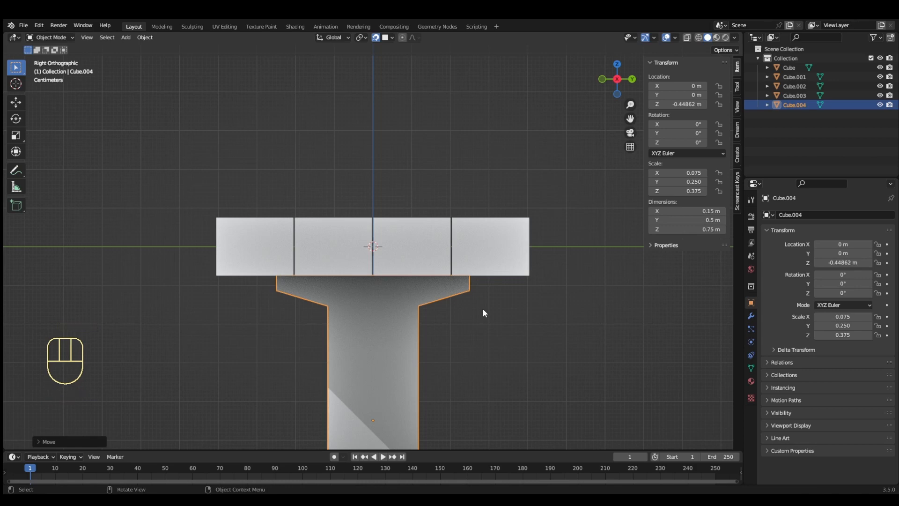
# - In front view, move the support about -0.528 m along X towards one end of the planks
pyautogui.press('KP_3')
pyautogui.press('KP_3')
pyautogui.press('KP_1')
pyautogui.press('KP_2')
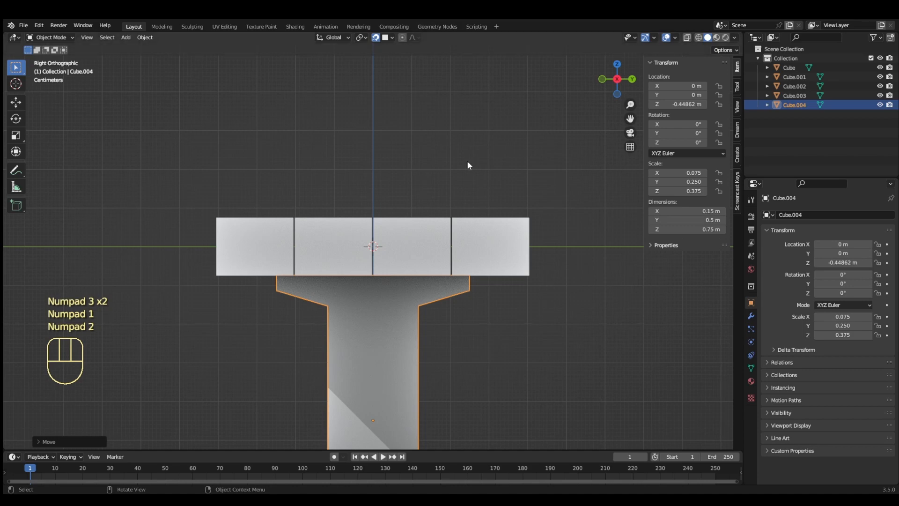
pyautogui.scroll(-2, 468, 161)
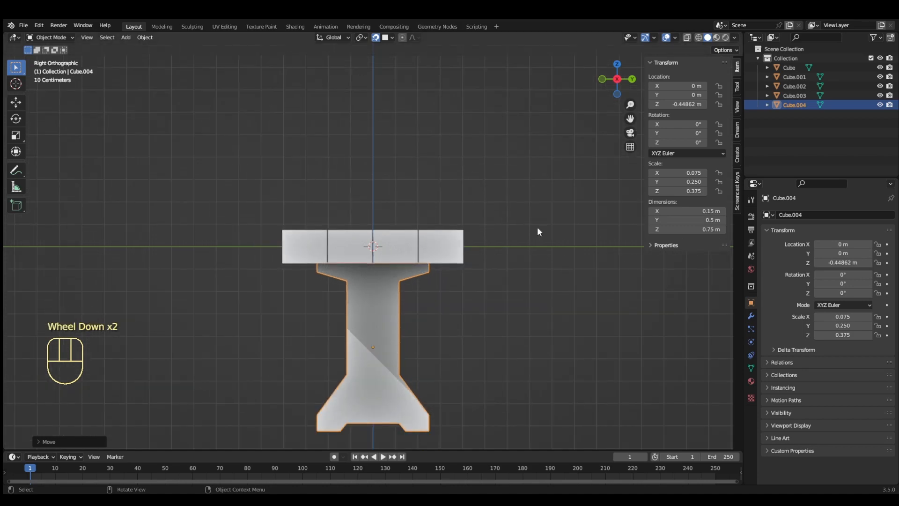
pyautogui.moveTo(537, 227); pyautogui.dragTo(452, 215, button='middle')
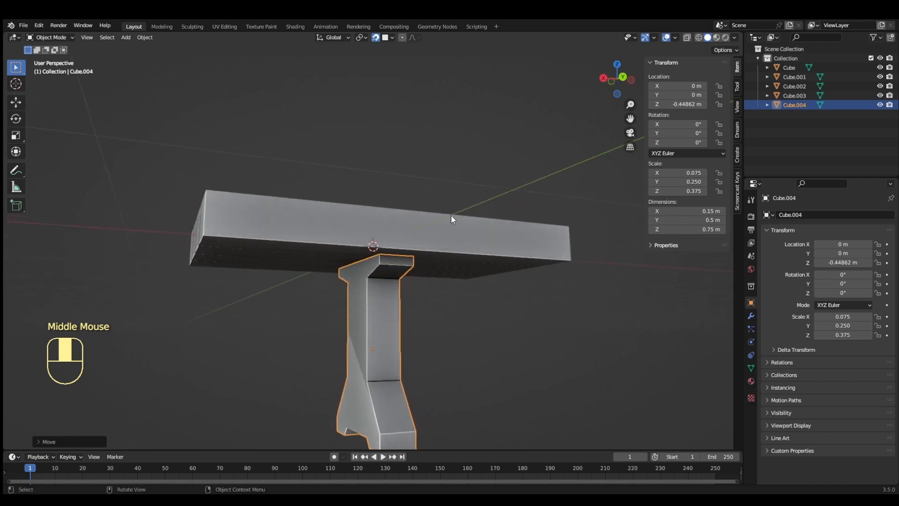
pyautogui.press('KP_3')
pyautogui.press('KP_1')
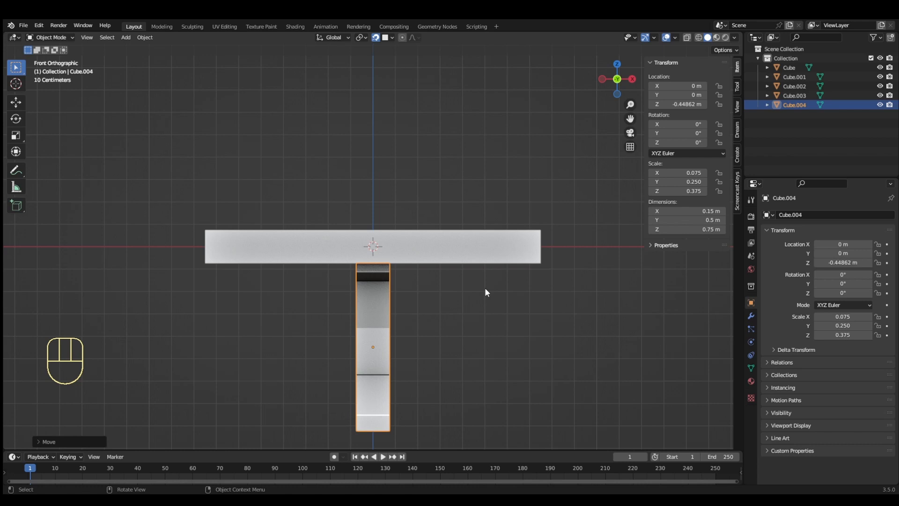
pyautogui.press('g')
pyautogui.press('x')
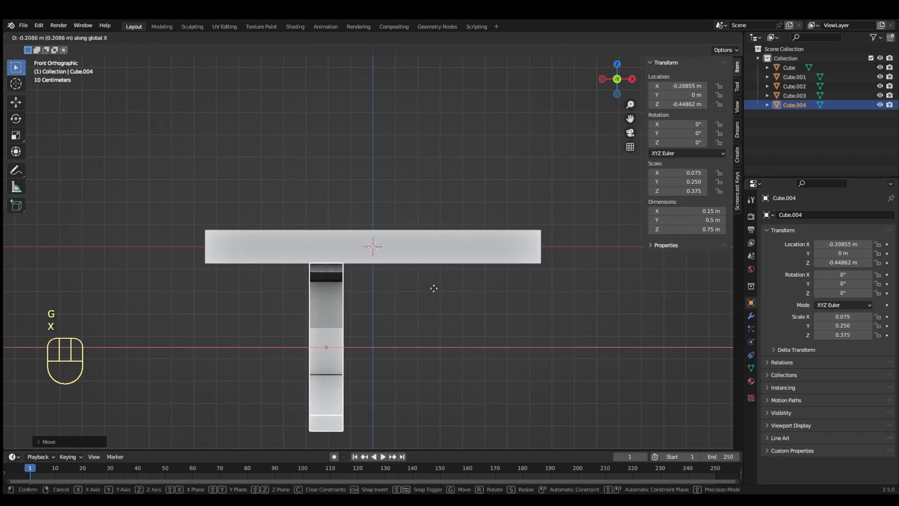
pyautogui.click(366, 290)
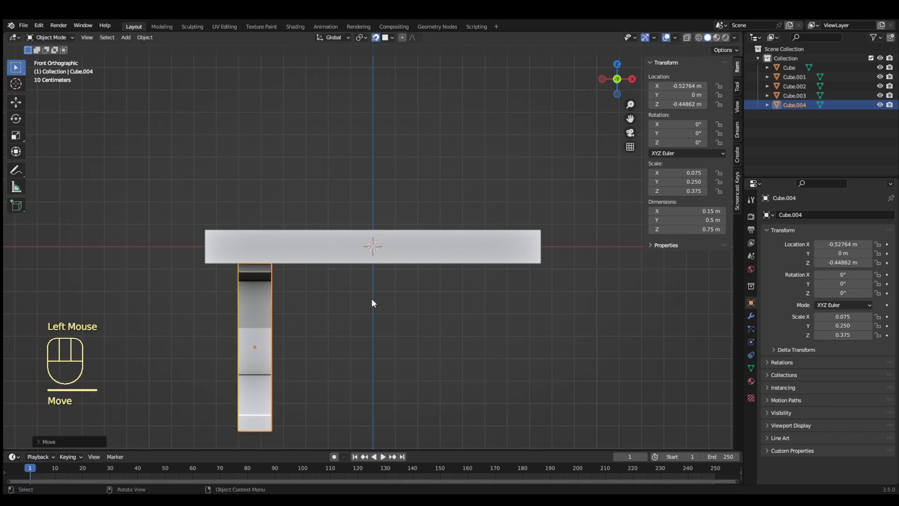
# - Duplicate the support and move the copy along X to the matching position under the opposite end of the planks
pyautogui.hotkey('shift', 'd')
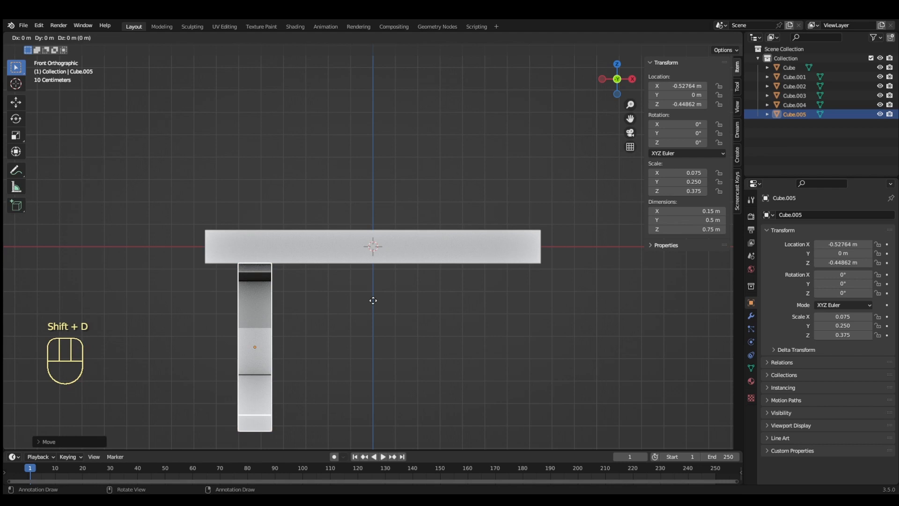
pyautogui.press('x')
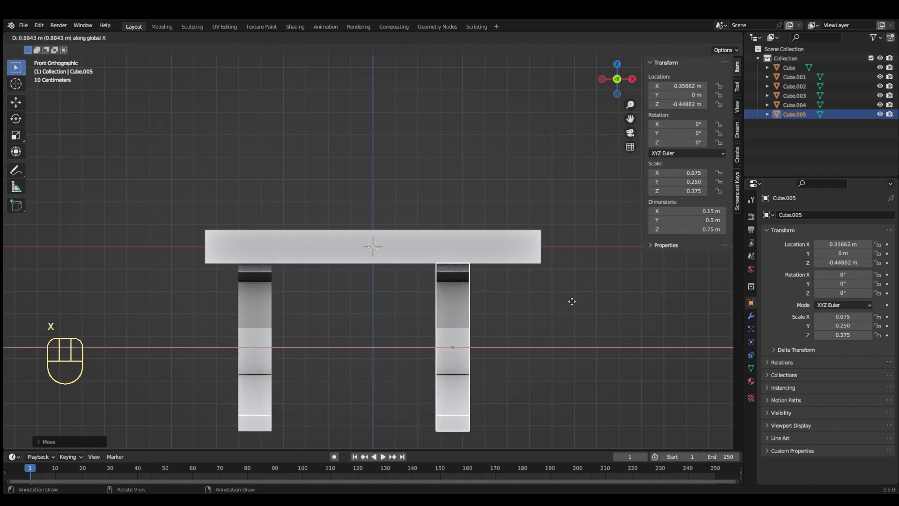
pyautogui.click(609, 301)
pyautogui.moveTo(541, 308); pyautogui.dragTo(405, 314, button='middle')
pyautogui.scroll(-2, 399, 315)
# - Duplicate the outermost plank at positive Y and lower the copy about 0.61 m to cross the lower part of both supports
pyautogui.click(406, 315)
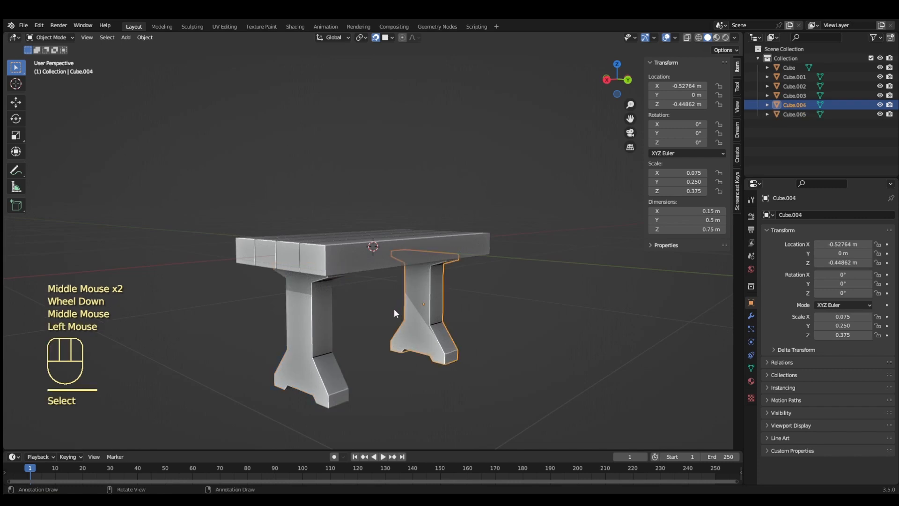
pyautogui.click(392, 305)
pyautogui.click(375, 257)
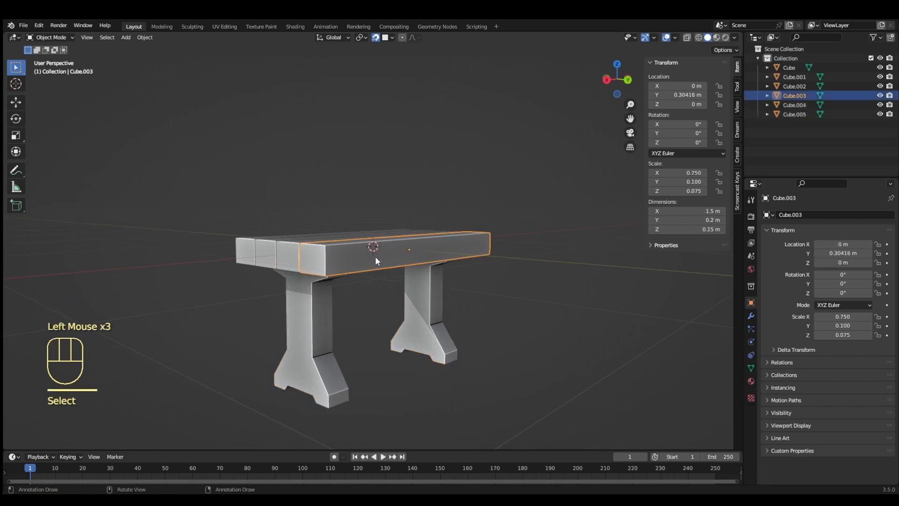
pyautogui.press('KP_3')
pyautogui.press('KP_1')
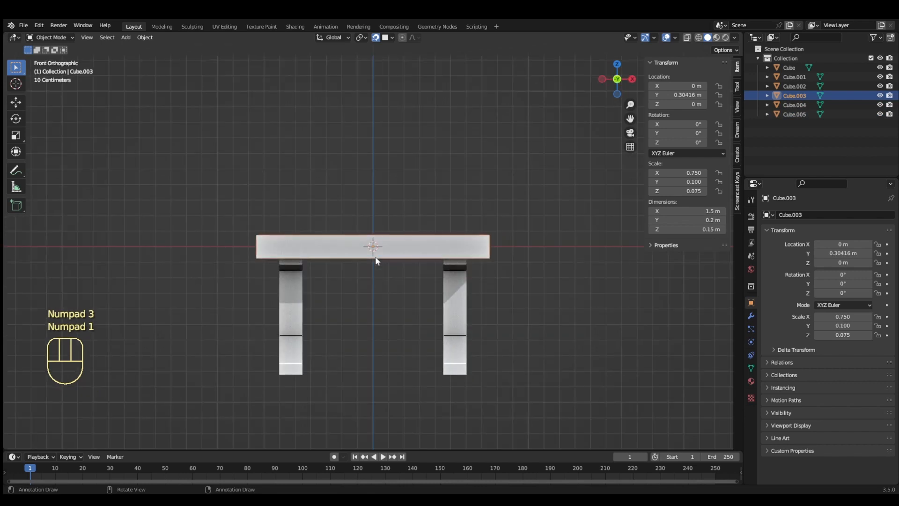
pyautogui.hotkey('shift', 'd')
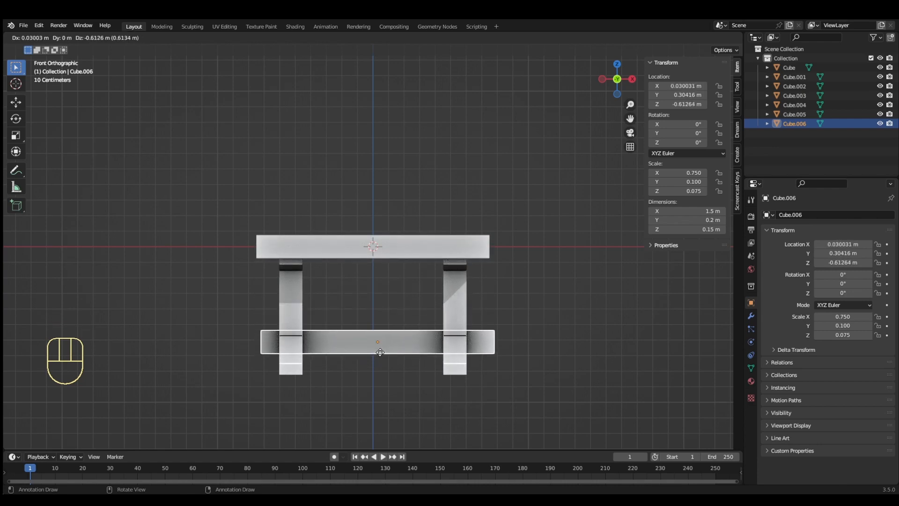
pyautogui.click(379, 352)
pyautogui.press('a')
pyautogui.click(489, 342)
# - Scale the lower beam uniformly to about 1.17 m long and centre it on the supports in side view
pyautogui.press('s')
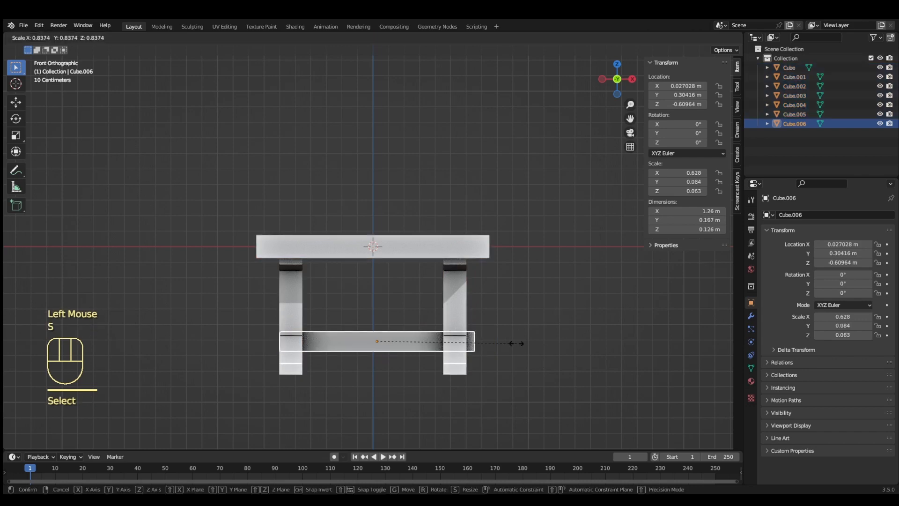
pyautogui.click(519, 346)
pyautogui.moveTo(518, 347); pyautogui.dragTo(447, 339, button='middle')
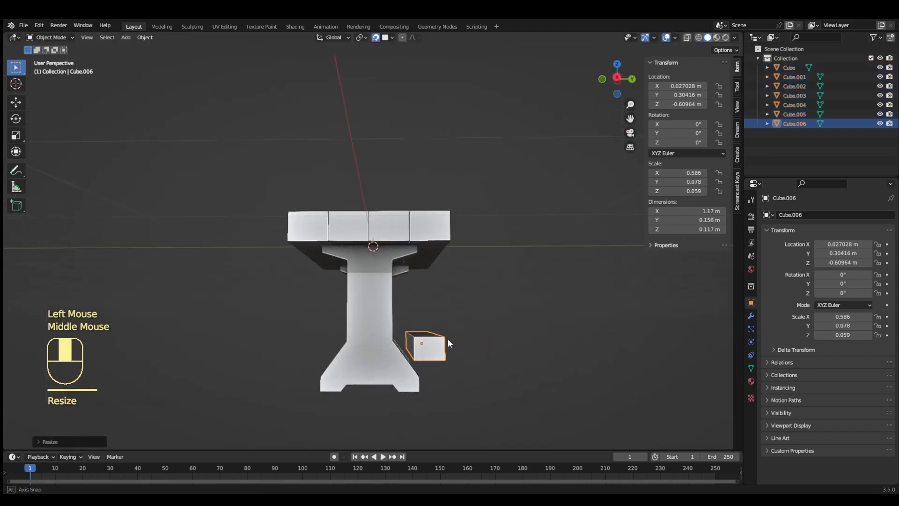
pyautogui.press('KP_3')
pyautogui.press('g')
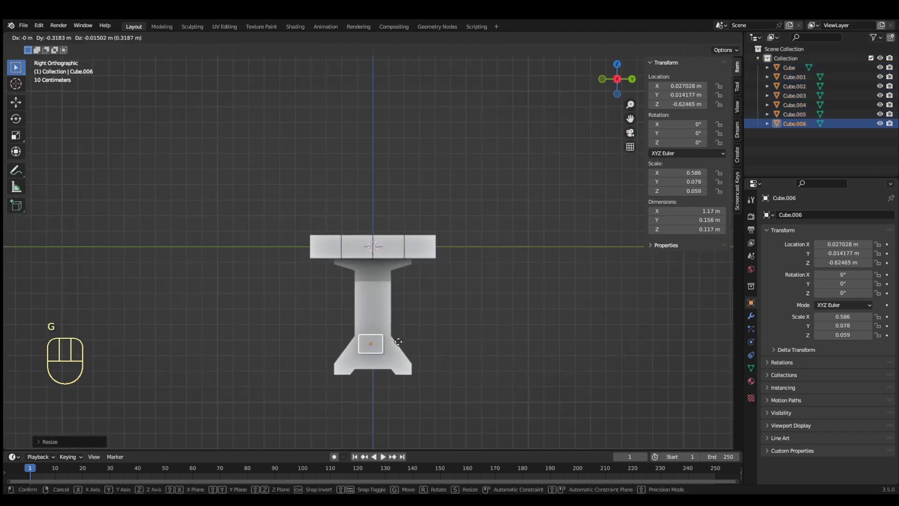
pyautogui.click(402, 343)
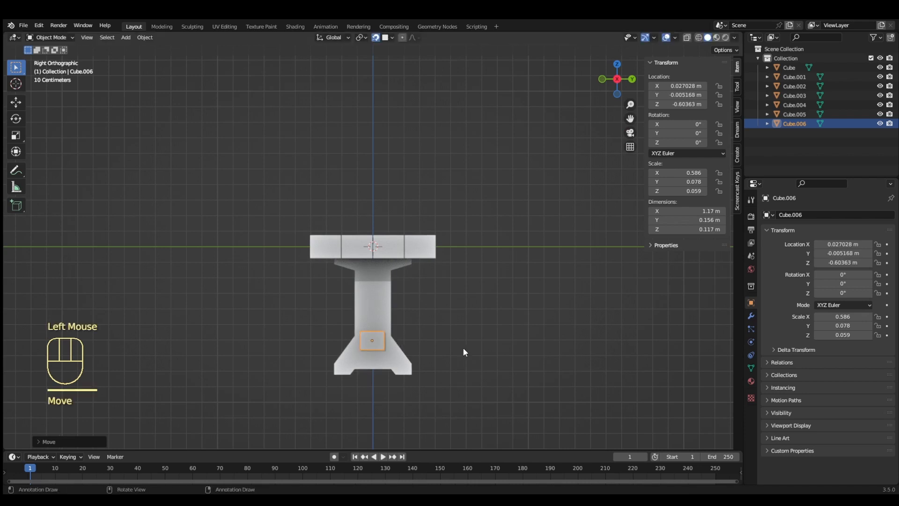
# - Stretch the lower beam along X by a factor of about 1.12 so its ends reach past the supports
pyautogui.moveTo(463, 347); pyautogui.dragTo(346, 342, button='middle')
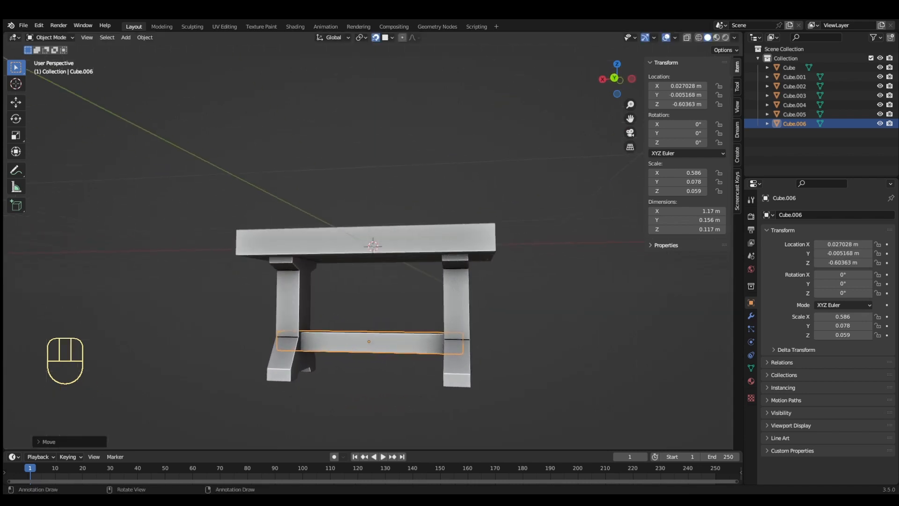
pyautogui.press('s')
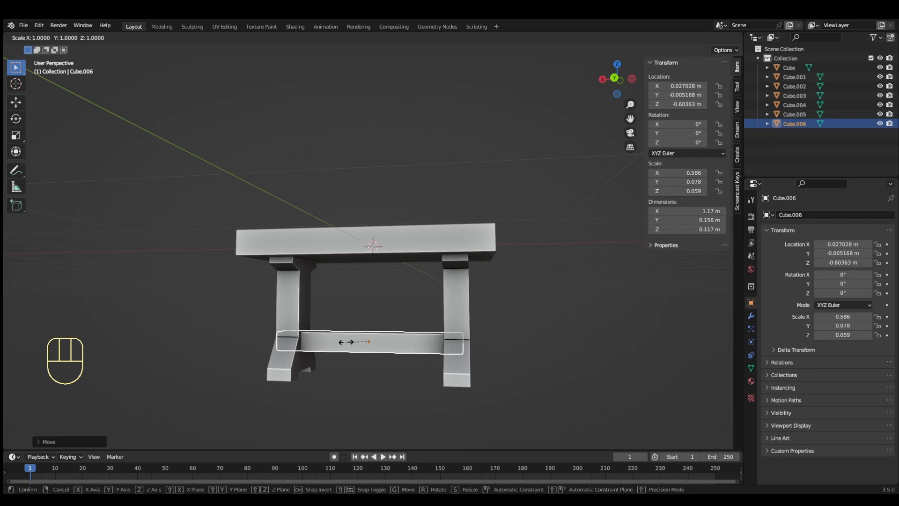
pyautogui.press('x')
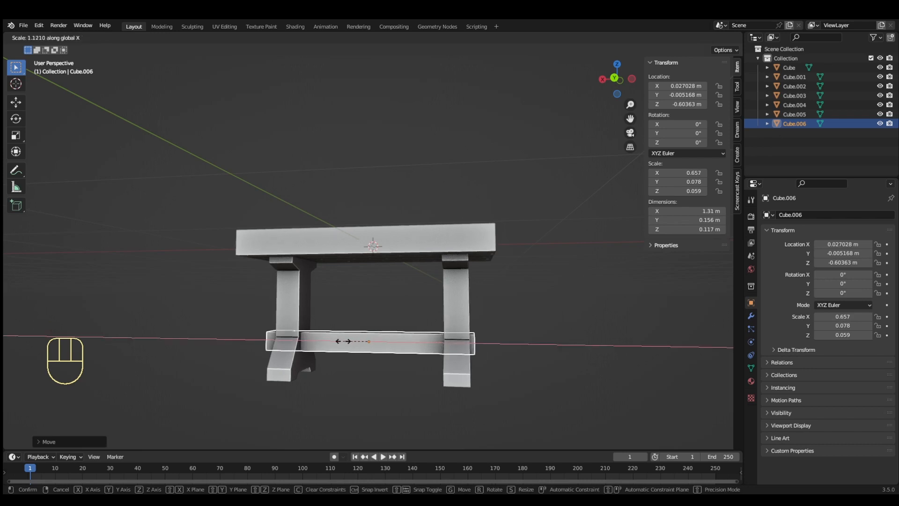
pyautogui.click(349, 341)
# - Centre the lower beam at 0 m along X in front view, then deselect it
pyautogui.moveTo(468, 352); pyautogui.dragTo(484, 357, button='middle')
pyautogui.press('KP_1')
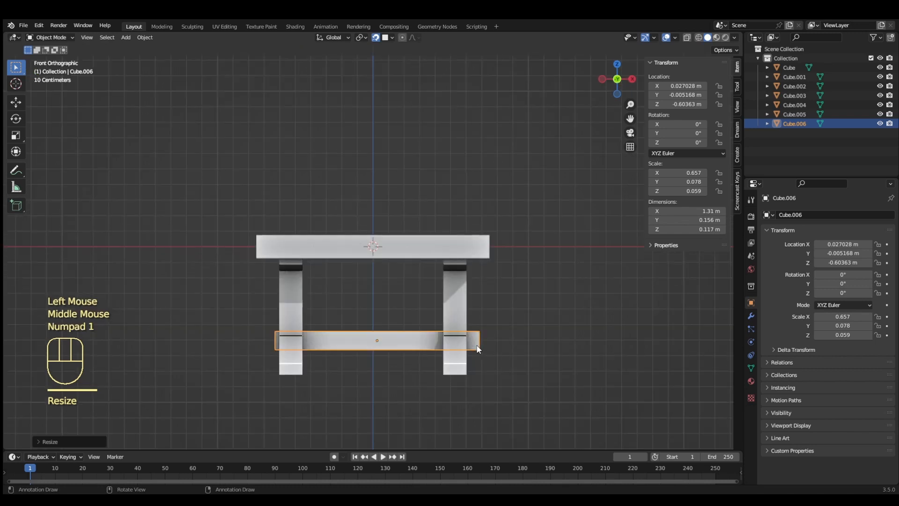
pyautogui.press('g')
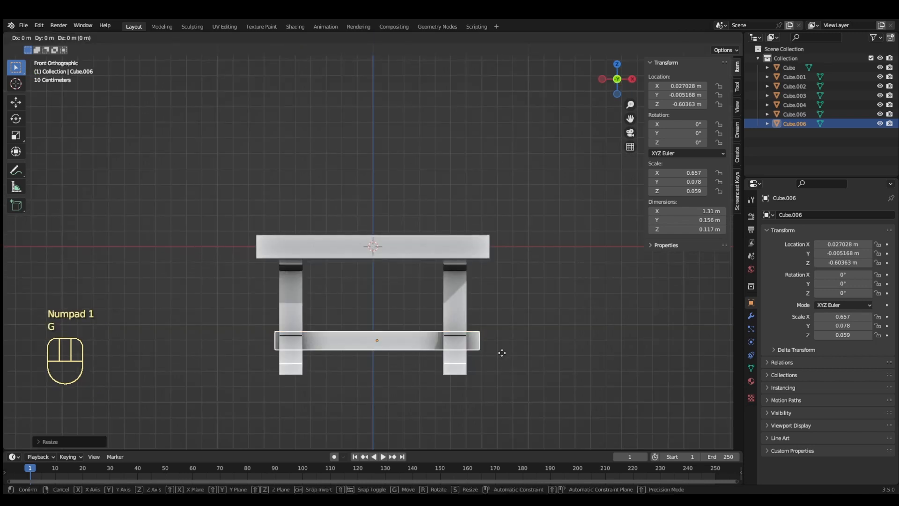
pyautogui.press('x')
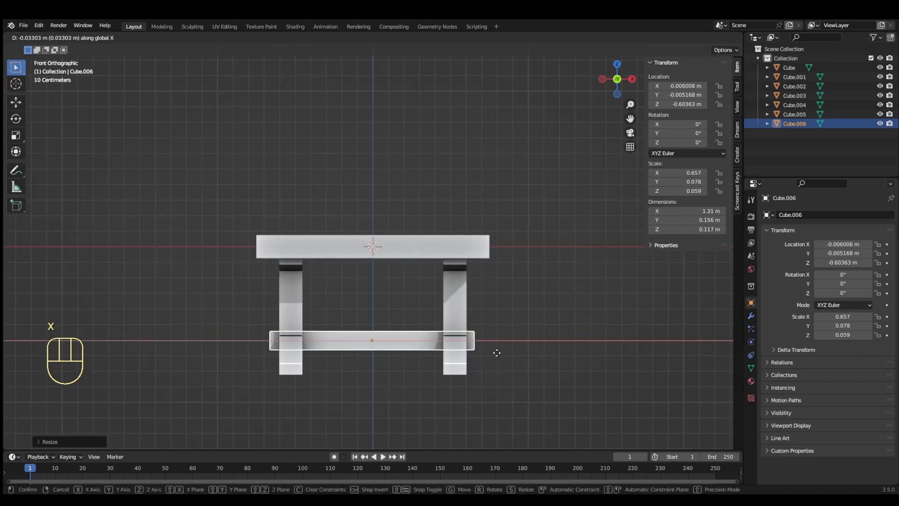
pyautogui.click(497, 349)
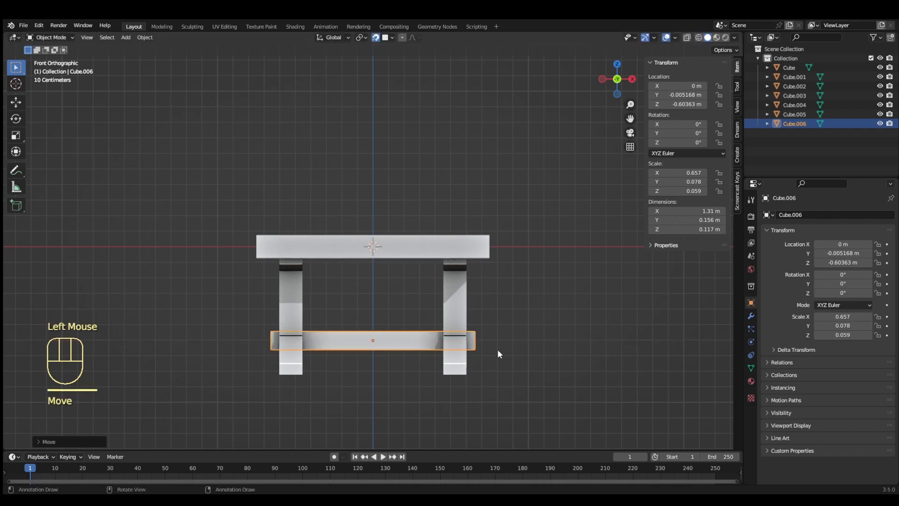
pyautogui.moveTo(497, 349); pyautogui.dragTo(541, 412, button='middle')
pyautogui.click(481, 335)
pyautogui.click(545, 390)
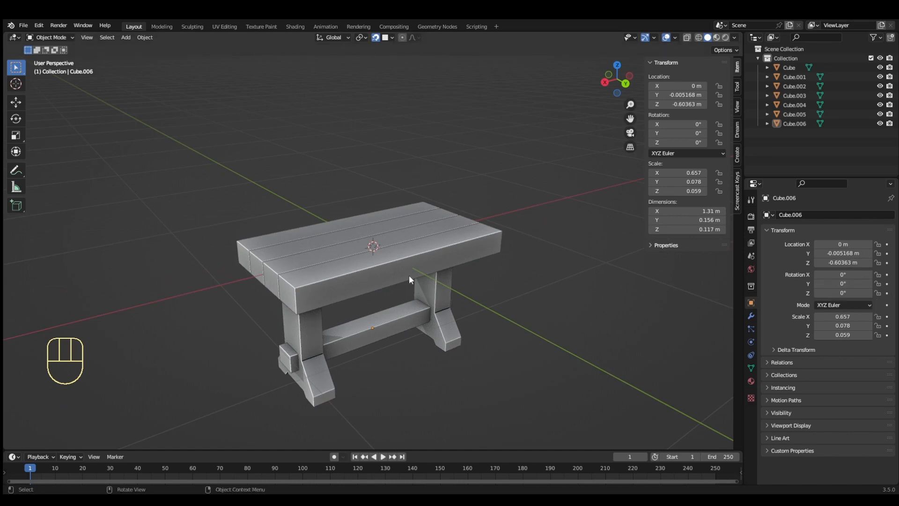
# - Add a cube and set its dimensions to 0.7 m in X, 0.09 m in Y and 0.01 m in Z
pyautogui.hotkey('shift', 'a')
pyautogui.moveTo(408, 275)
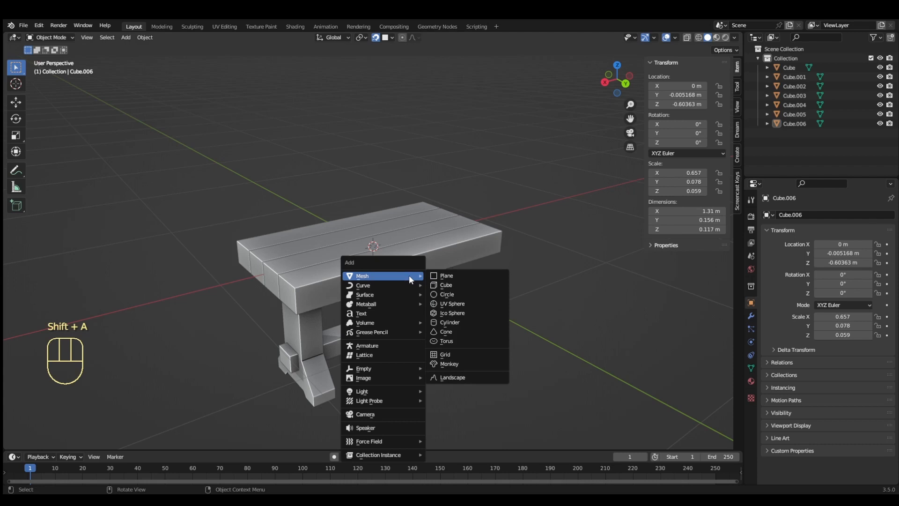
pyautogui.click(445, 286)
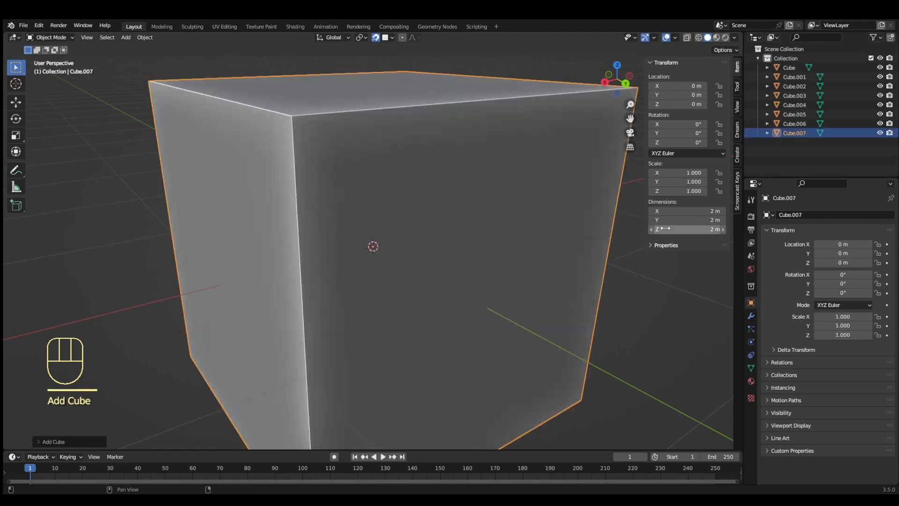
pyautogui.click(690, 212)
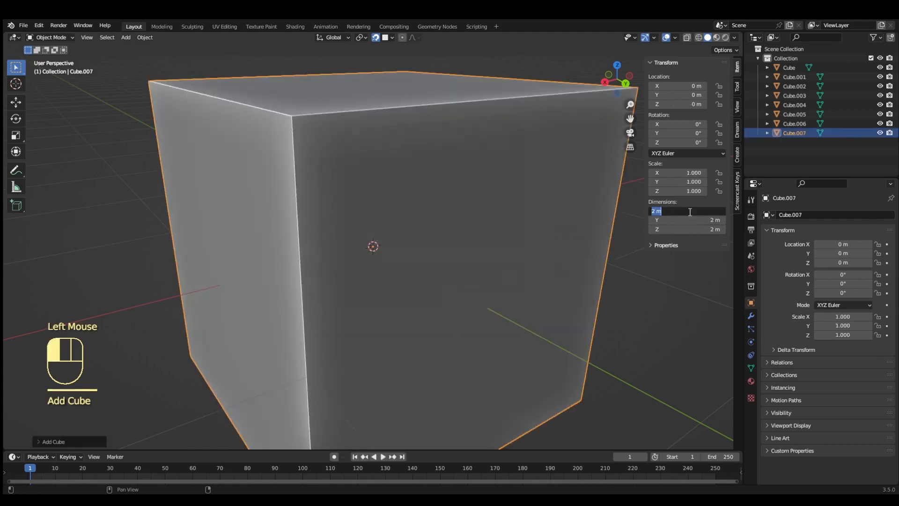
pyautogui.press('BackSpace')
pyautogui.write('.7')
pyautogui.press('Return')
pyautogui.click(703, 220)
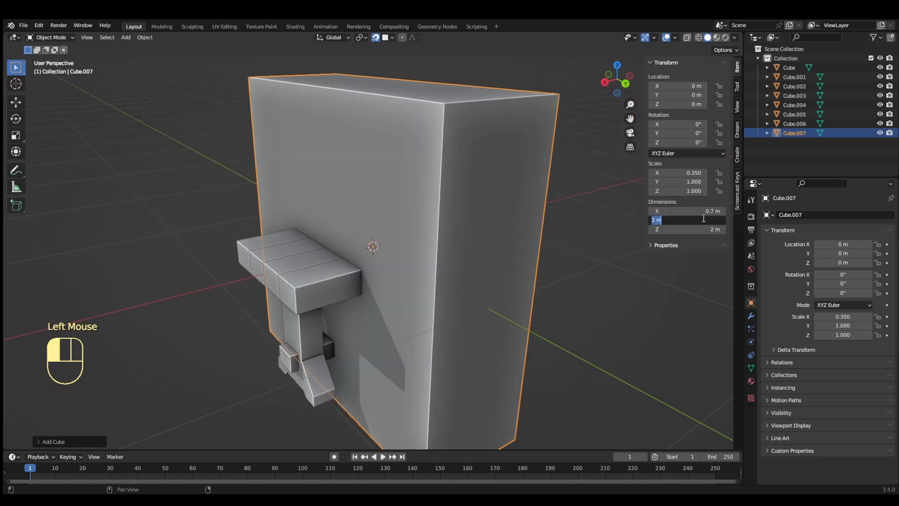
pyautogui.write('.09')
pyautogui.press('Return')
pyautogui.click(689, 229)
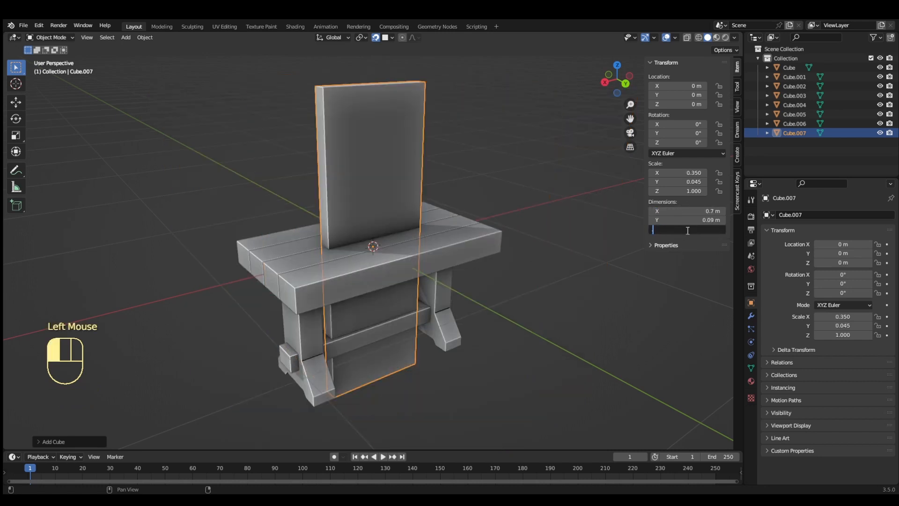
pyautogui.write('.01')
pyautogui.press('Return')
# - In front view, raise the thin board about 0.102 m along Z to just above the tabletop
pyautogui.press('KP_1')
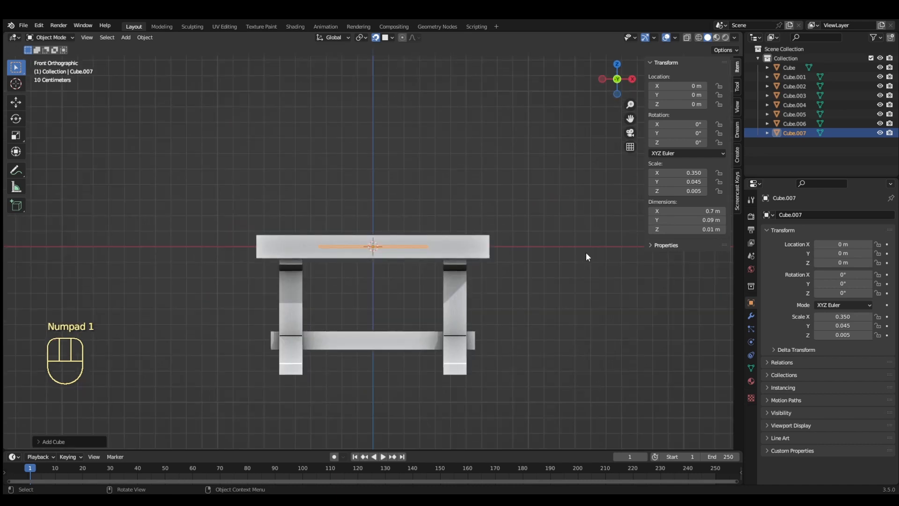
pyautogui.press('g')
pyautogui.press('z')
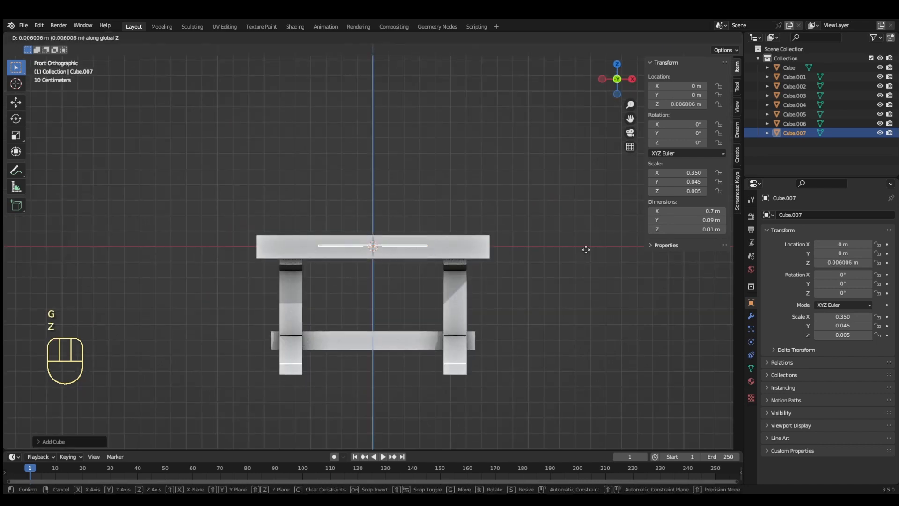
pyautogui.click(589, 237)
# - In top view, rotate the thin board by 90° so it runs across the four tabletop planks
pyautogui.press('KP_7')
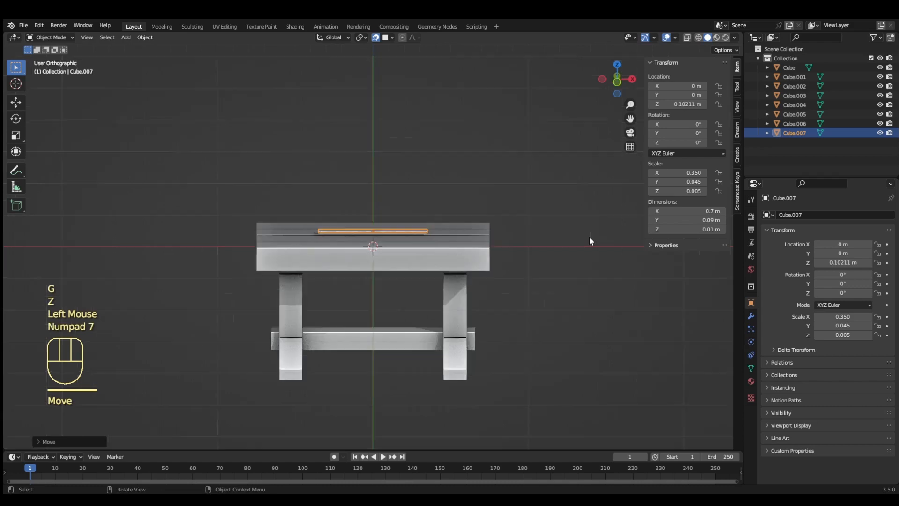
pyautogui.press('r')
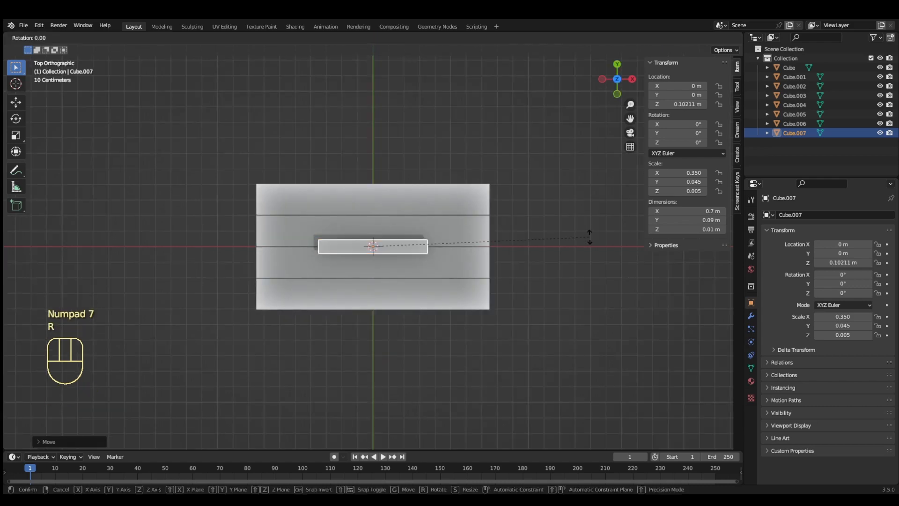
pyautogui.press('KP_9')
pyautogui.press('KP_0')
pyautogui.press('KP_Enter')
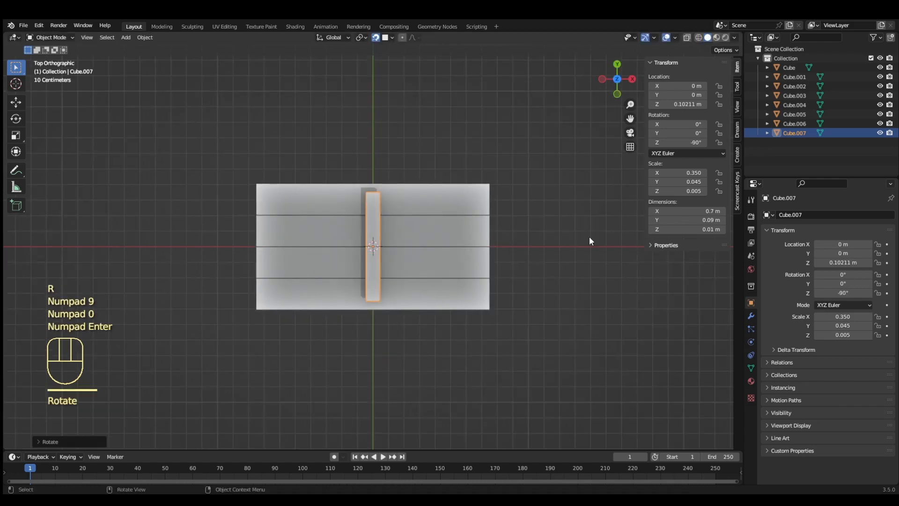
# - Lower the thin board along Z with snapping to 0.08 m so it rests on the tabletop surface
pyautogui.click(393, 37)
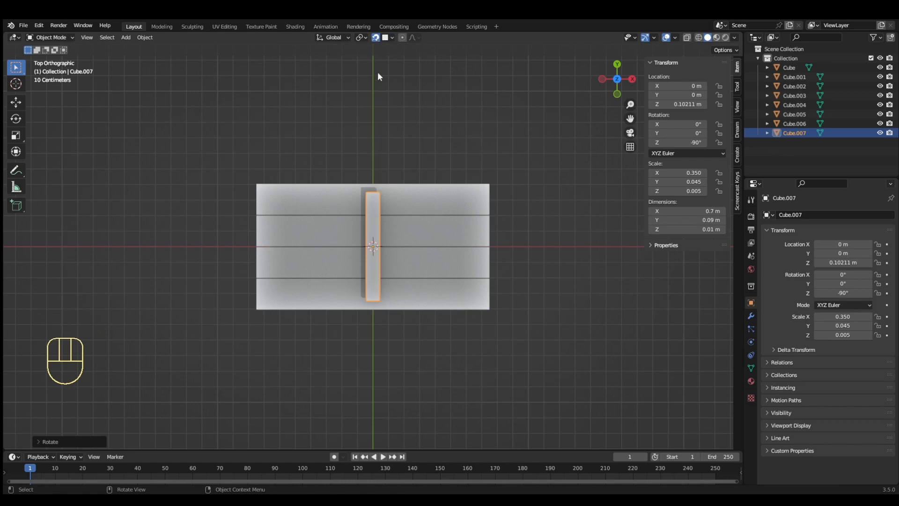
pyautogui.moveTo(355, 347); pyautogui.dragTo(397, 257, button='middle')
pyautogui.press('KP_Decimal')
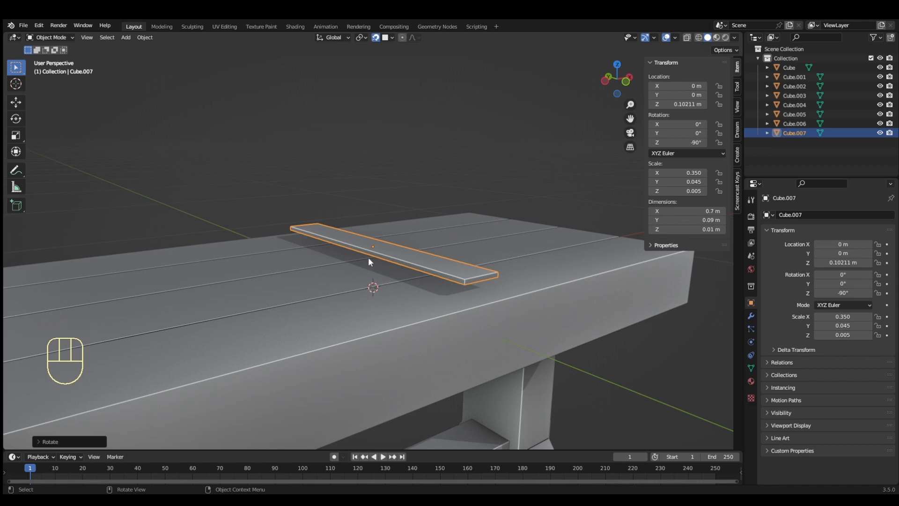
pyautogui.press('g')
pyautogui.press('z')
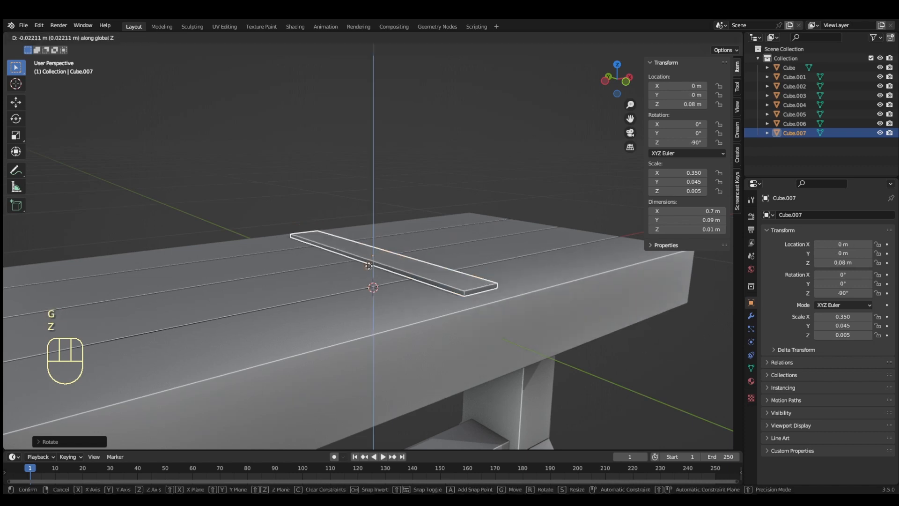
pyautogui.click(369, 262)
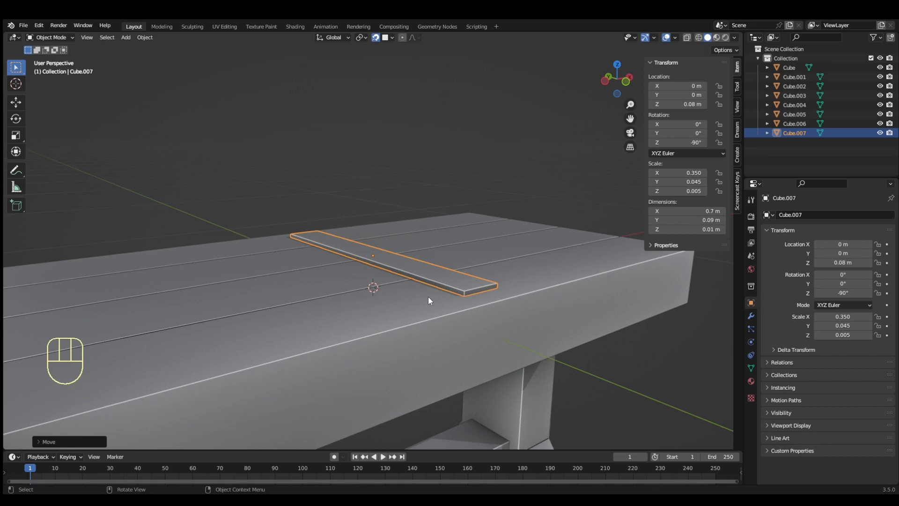
# - Cut one edge loop near each short end of the thin board in Edit Mode
pyautogui.press('KP_7')
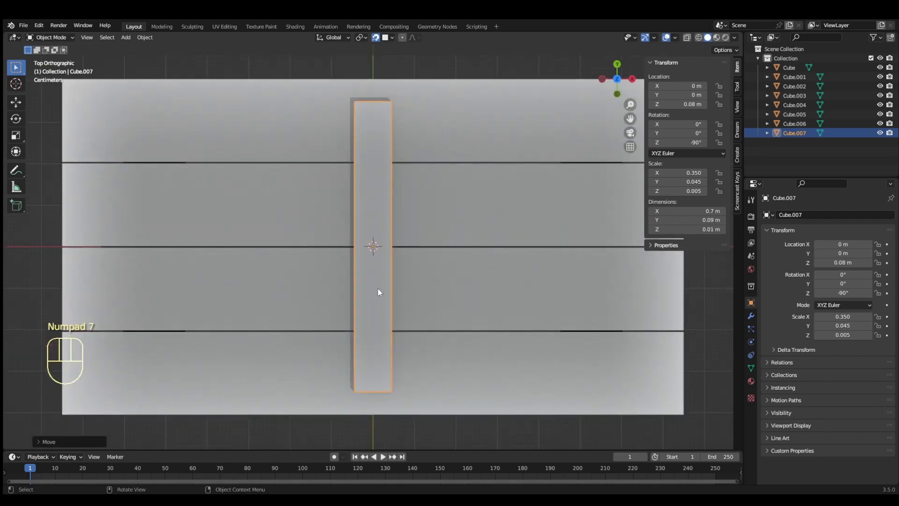
pyautogui.press('Tab')
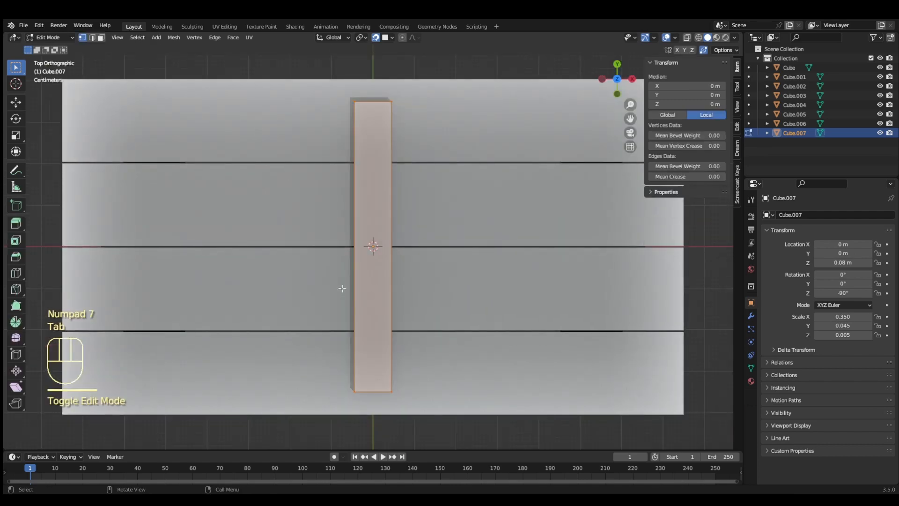
pyautogui.click(17, 274)
pyautogui.moveTo(379, 247); pyautogui.dragTo(377, 117)
pyautogui.moveTo(385, 263); pyautogui.dragTo(392, 376)
pyautogui.moveTo(553, 232); pyautogui.dragTo(524, 291, button='middle')
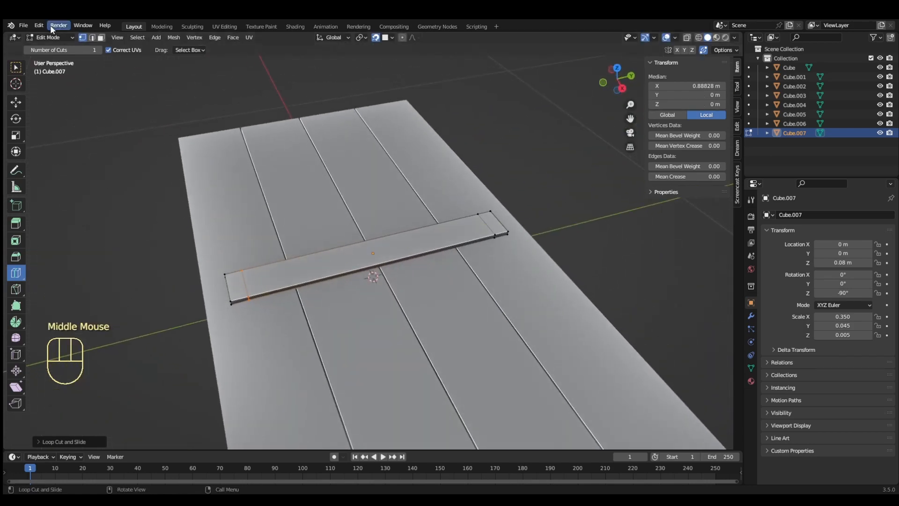
pyautogui.moveTo(508, 233); pyautogui.dragTo(252, 233)
pyautogui.hotkey('ctrl', 'z')
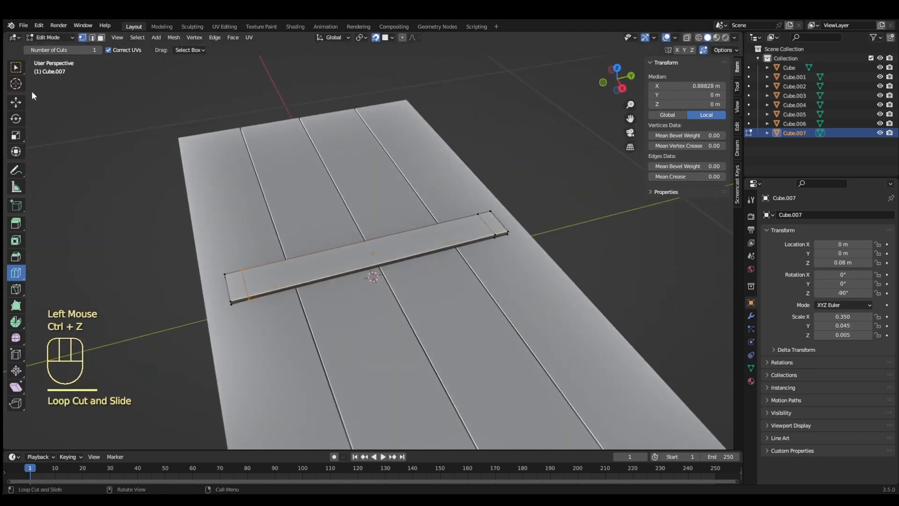
# - Vertex-slide the two upper corners at one end of the thin board fully down to form a sloped end
pyautogui.click(17, 68)
pyautogui.click(504, 238)
pyautogui.scroll(2, 535, 266)
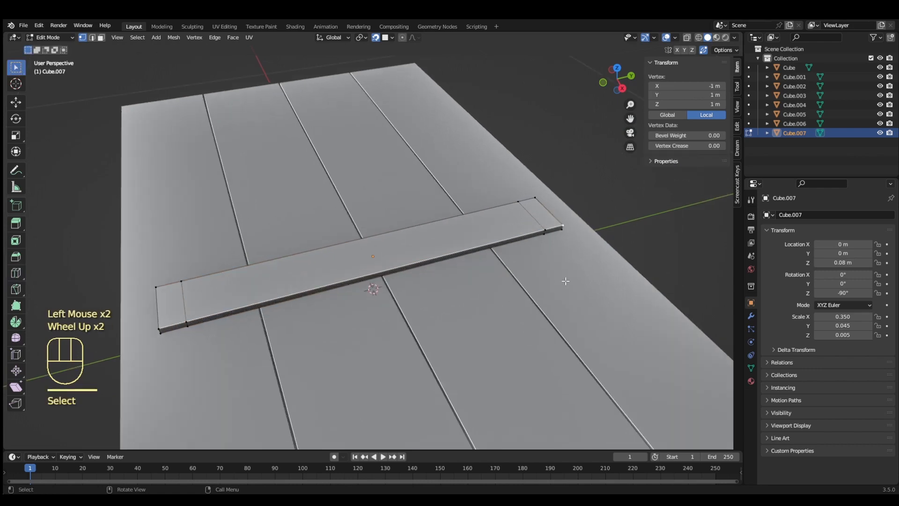
pyautogui.moveTo(535, 266); pyautogui.dragTo(622, 373, button='middle')
pyautogui.press('g')
pyautogui.press('g')
pyautogui.click(599, 306)
pyautogui.click(599, 306)
pyautogui.press('g')
pyautogui.press('g')
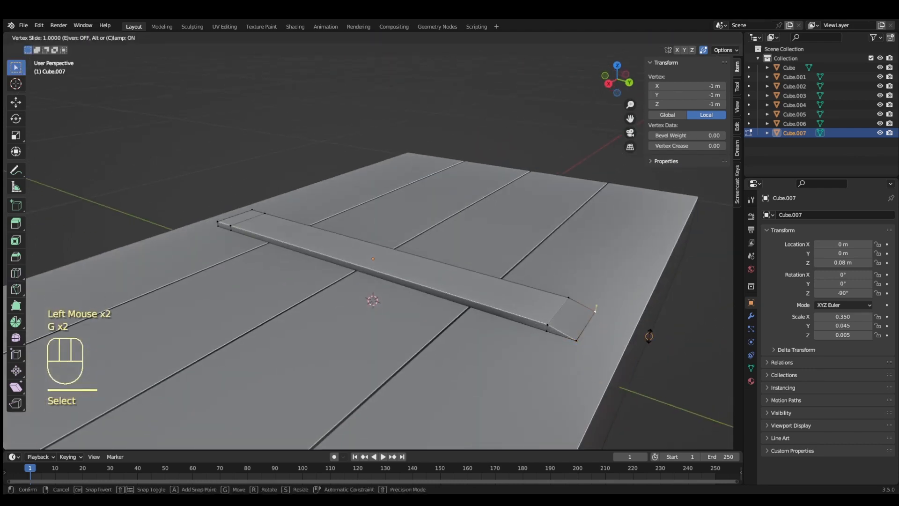
pyautogui.click(649, 348)
# - Slide the two upper corner vertices at the board's opposite end fully down into a matching slope, and return to Object Mode
pyautogui.moveTo(340, 327); pyautogui.dragTo(413, 322, button='middle')
pyautogui.click(266, 325)
pyautogui.press('g')
pyautogui.press('g')
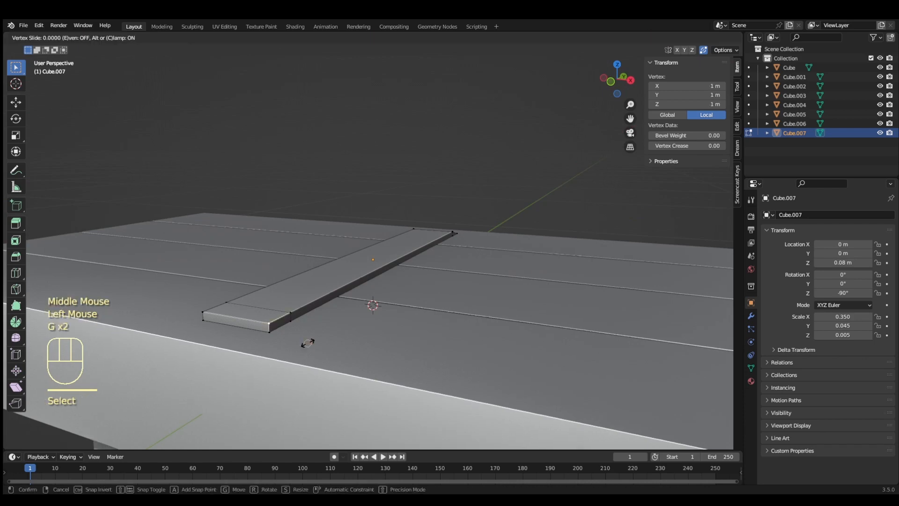
pyautogui.click(289, 349)
pyautogui.click(206, 314)
pyautogui.press('g')
pyautogui.press('g')
pyautogui.click(286, 333)
pyautogui.moveTo(445, 381); pyautogui.dragTo(300, 384, button='middle')
pyautogui.press('Tab')
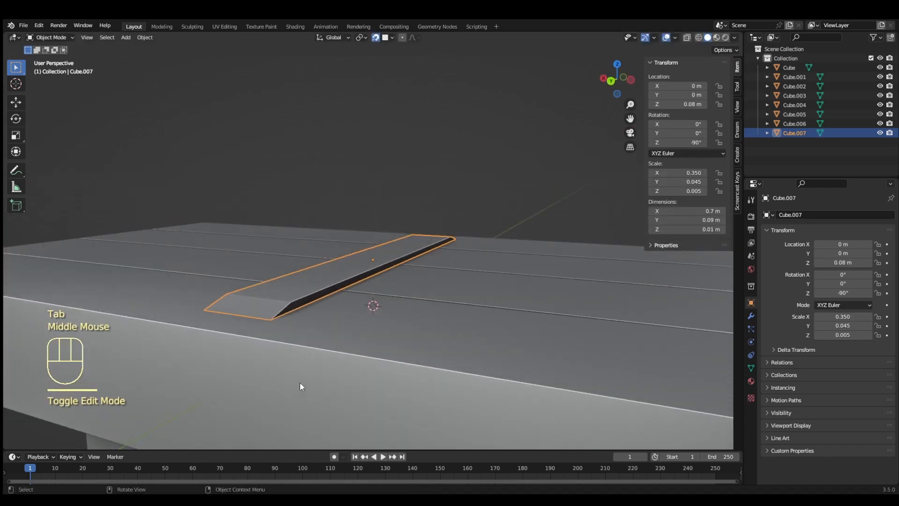
# - Add an ico sphere at the world origin in front view
pyautogui.press('KP_1')
pyautogui.scroll(-2, 300, 384)
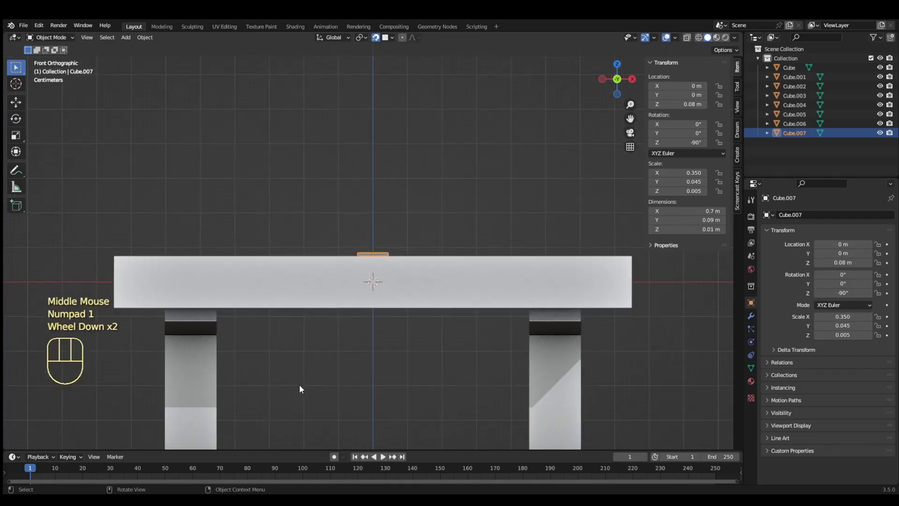
pyautogui.hotkey('shift', 'a')
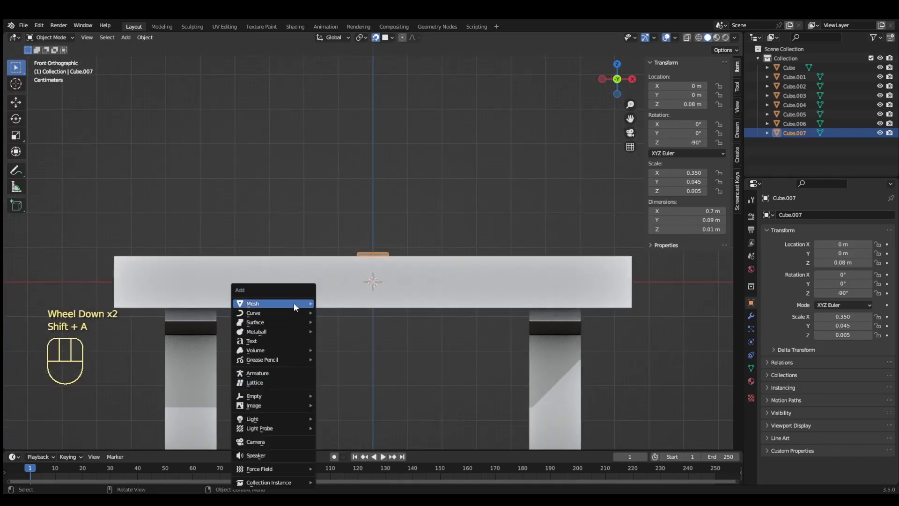
pyautogui.moveTo(294, 303)
pyautogui.click(348, 341)
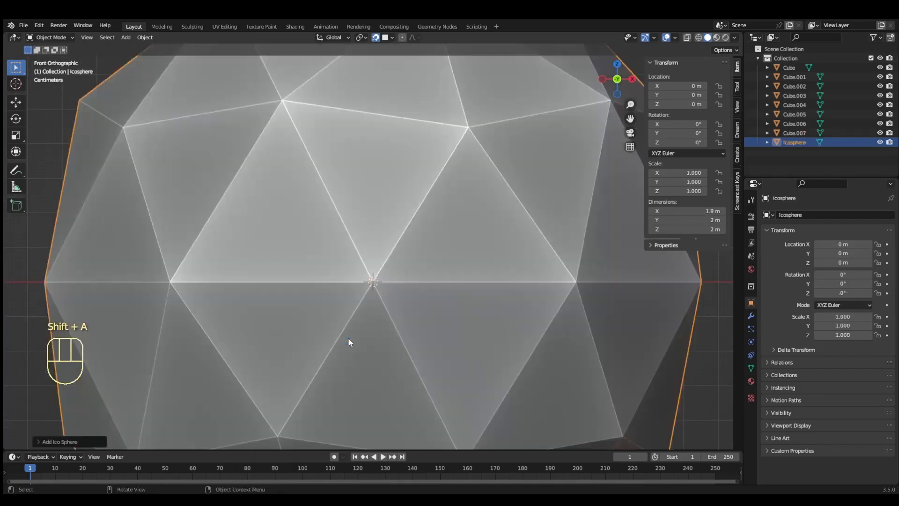
pyautogui.scroll(-3, 349, 343)
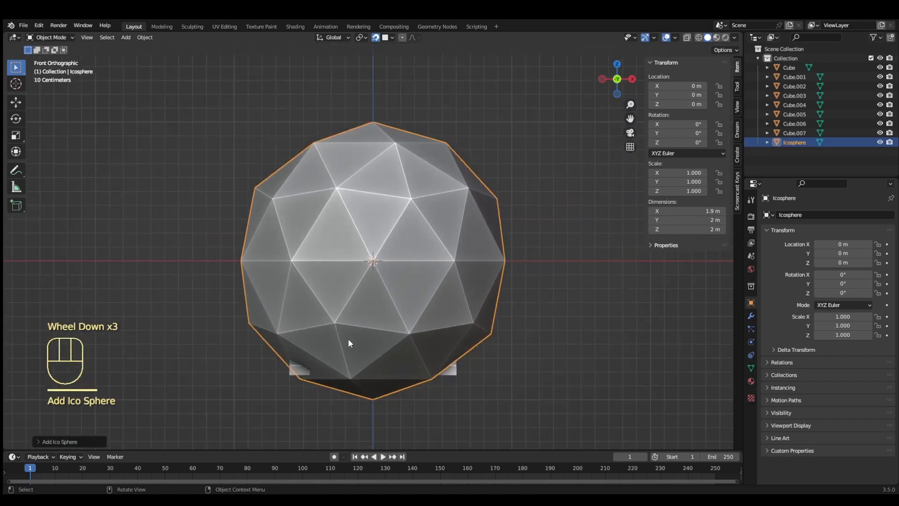
# - Delete the faces of the ico sphere's lower half in Edit Mode, using X-ray to include the rear faces
pyautogui.press('Tab')
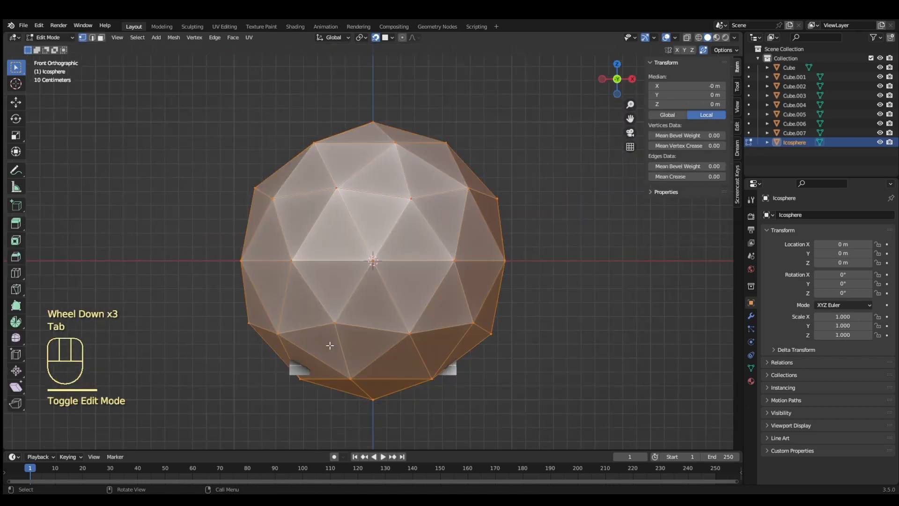
pyautogui.click(181, 265)
pyautogui.moveTo(181, 266); pyautogui.dragTo(689, 442)
pyautogui.click(101, 38)
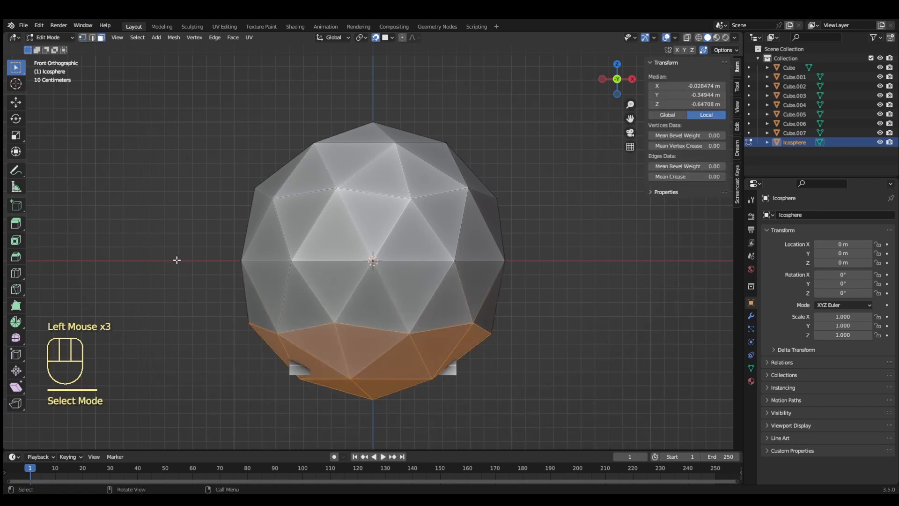
pyautogui.moveTo(176, 260); pyautogui.dragTo(566, 415)
pyautogui.click(193, 284)
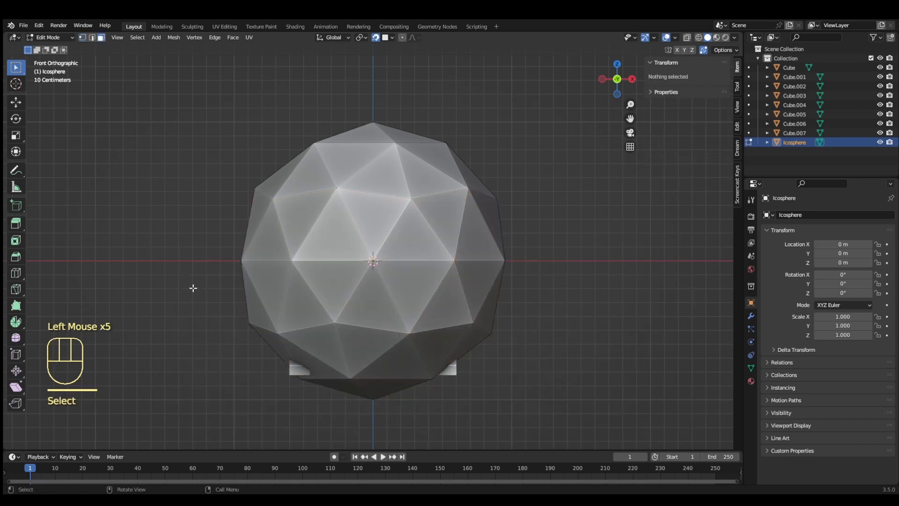
pyautogui.moveTo(192, 285); pyautogui.dragTo(550, 430)
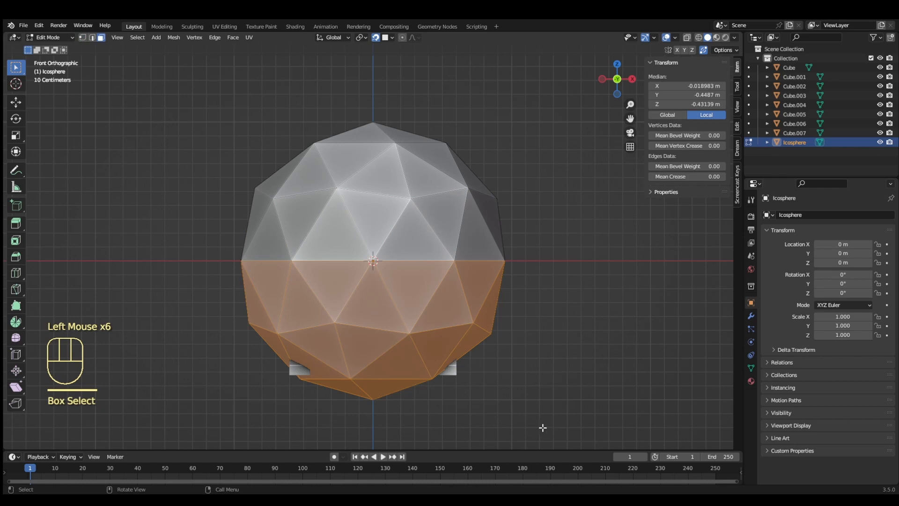
pyautogui.click(687, 37)
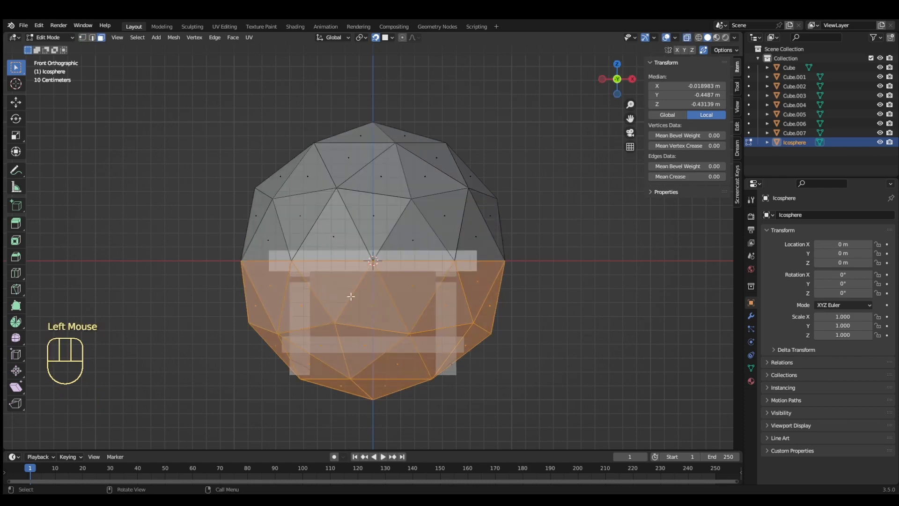
pyautogui.click(203, 303)
pyautogui.moveTo(186, 271); pyautogui.dragTo(588, 438)
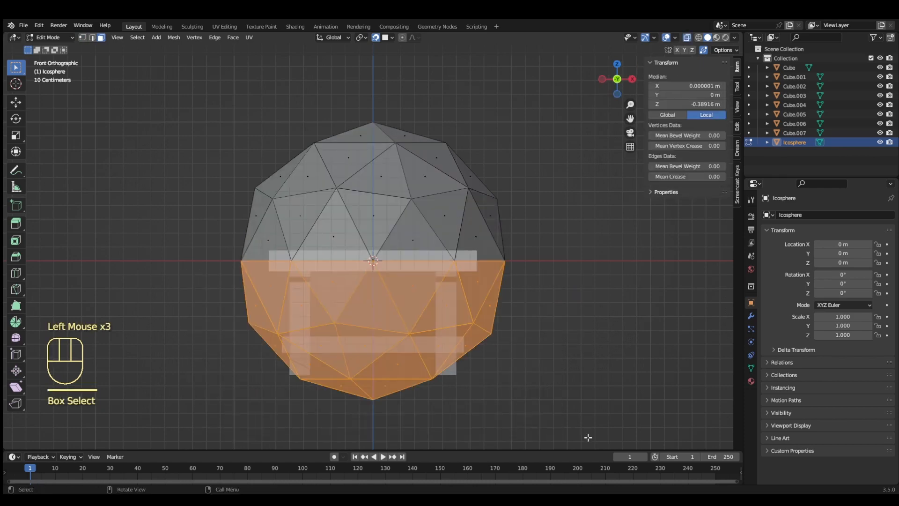
pyautogui.press('x')
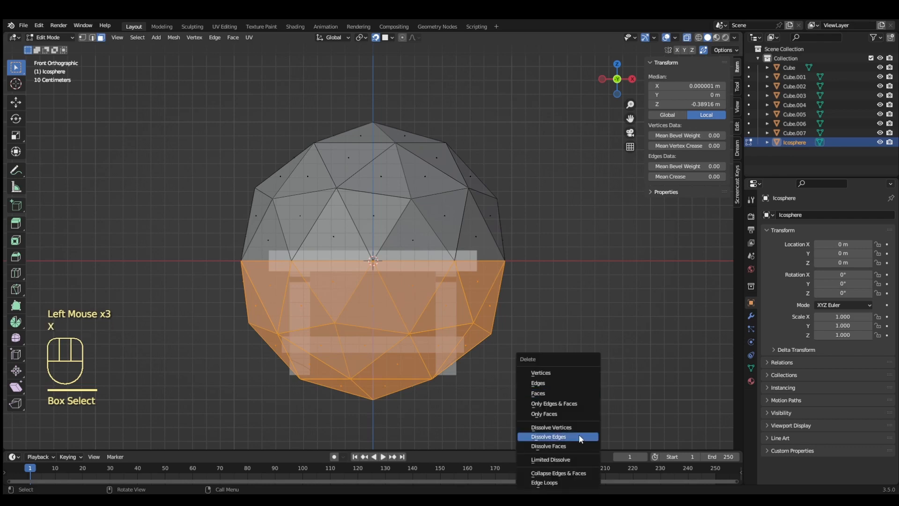
pyautogui.click(563, 391)
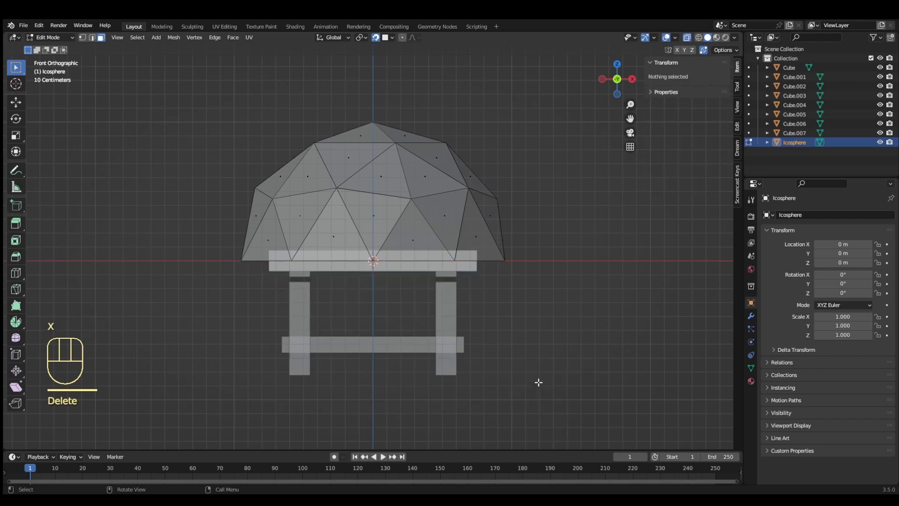
pyautogui.click(687, 37)
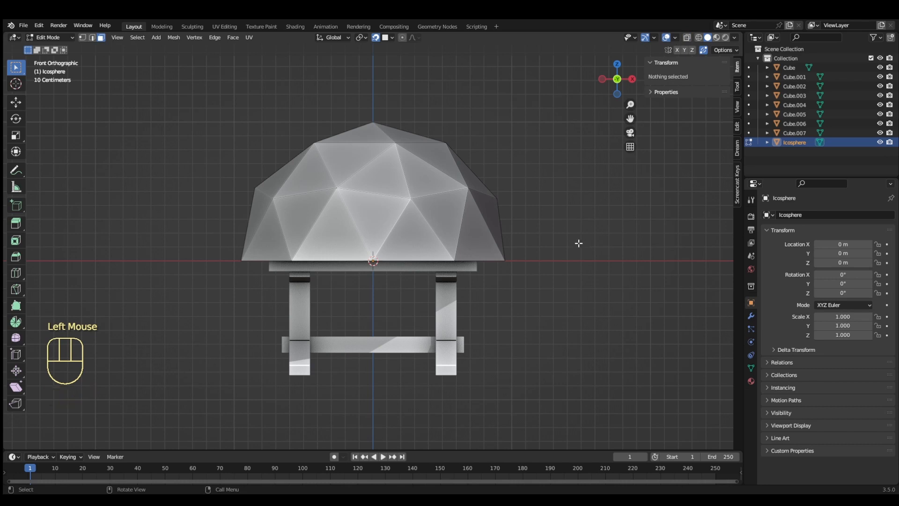
pyautogui.press('Tab')
# - Set the half sphere's dimensions to 0.03 m in X, 0.03 m in Y and 0.01 m in Z
pyautogui.click(395, 186)
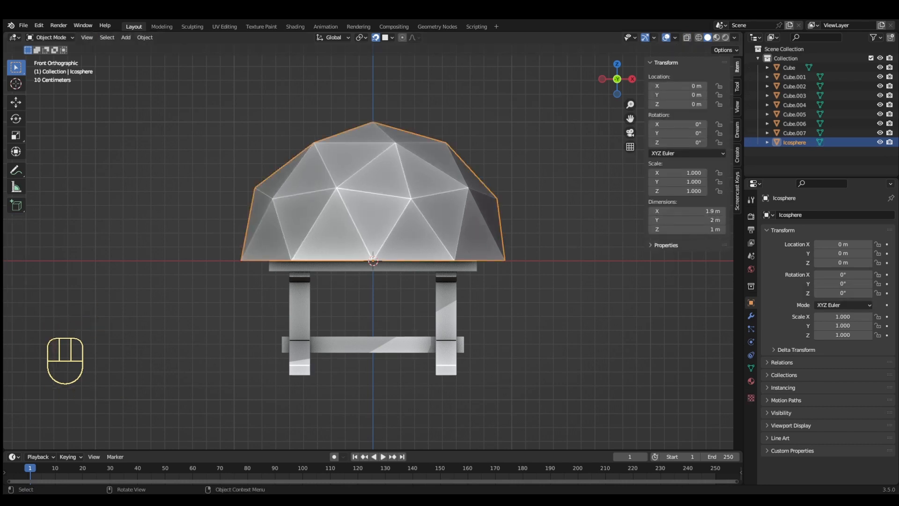
pyautogui.click(686, 212)
pyautogui.write('0.03')
pyautogui.press('Return')
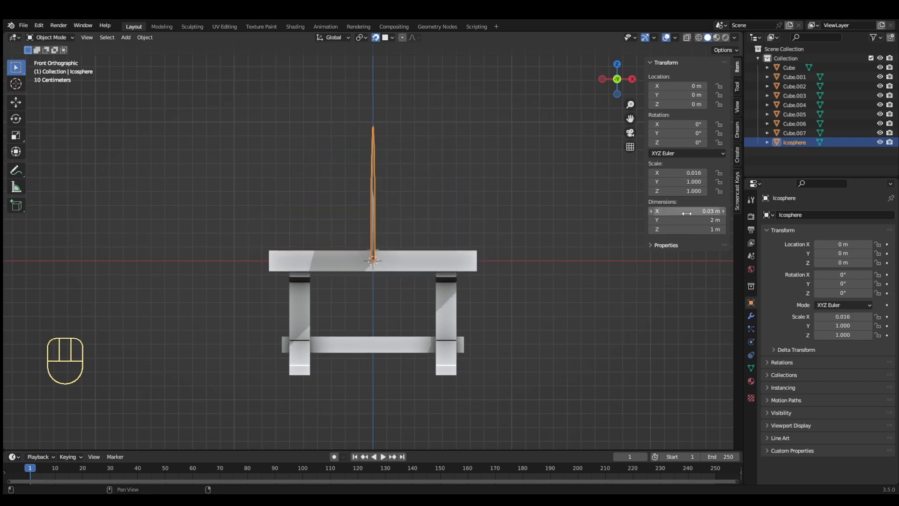
pyautogui.click(693, 220)
pyautogui.write('0.03')
pyautogui.press('Return')
pyautogui.click(705, 230)
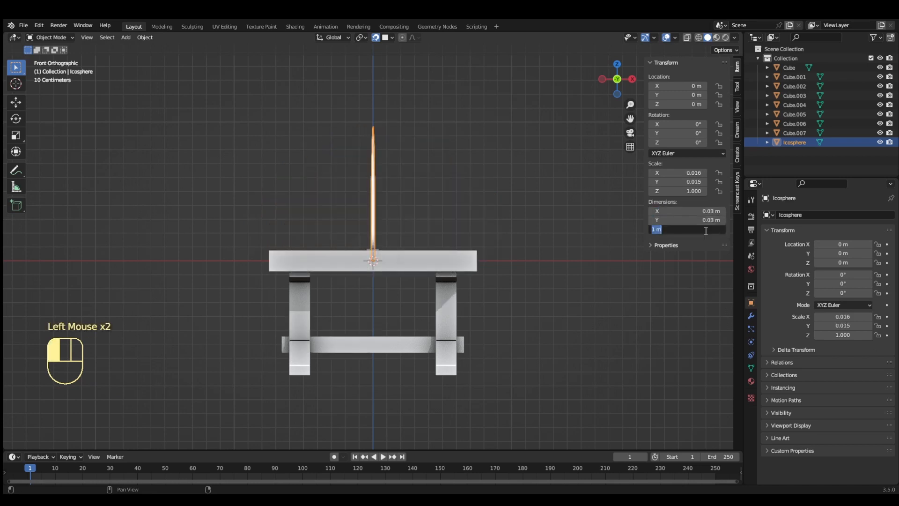
pyautogui.write('0.01')
pyautogui.press('Return')
# - Raise the small dome about 0.11 m along Z in front view to just above the thin board
pyautogui.press('KP_Decimal')
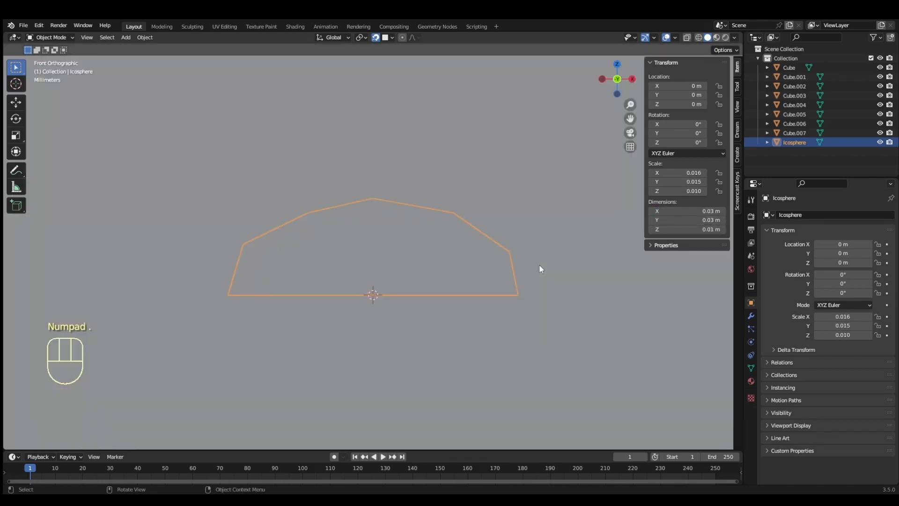
pyautogui.scroll(-5, 539, 264)
pyautogui.press('g')
pyautogui.press('z')
pyautogui.click(491, 137)
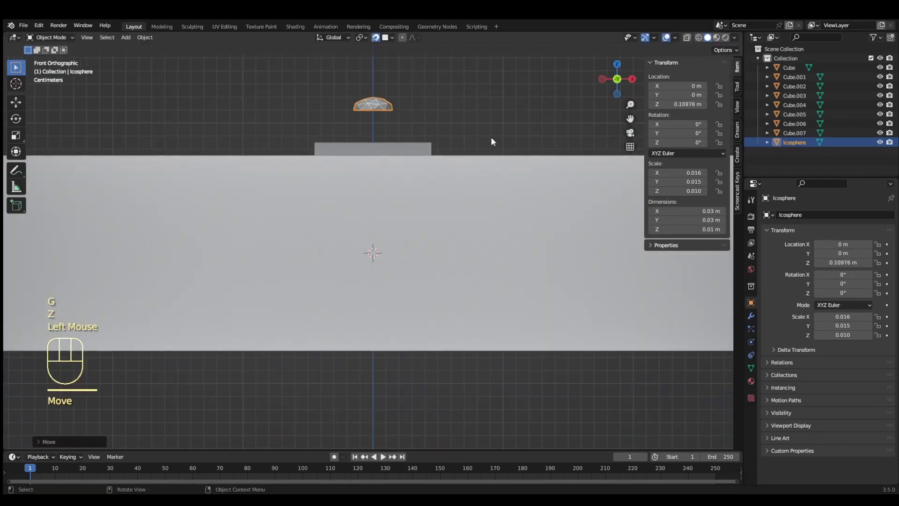
# - Lower the dome stud along Z onto the top of the thin board, at a Z location of 0.085 m
pyautogui.moveTo(476, 140); pyautogui.dragTo(482, 170, button='middle')
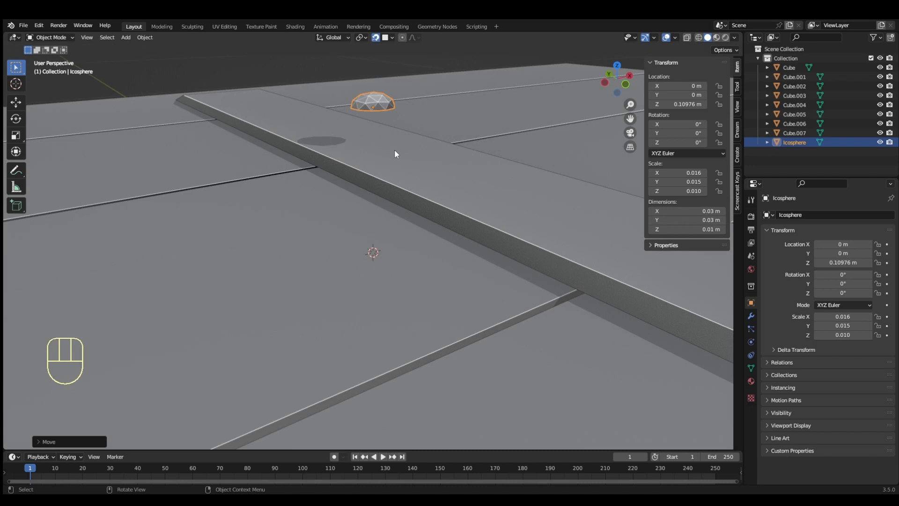
pyautogui.press('g')
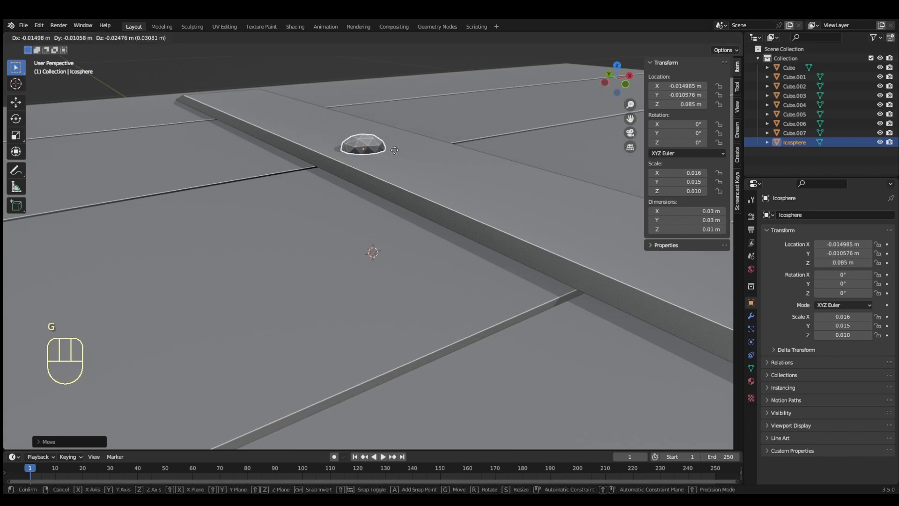
pyautogui.press('z')
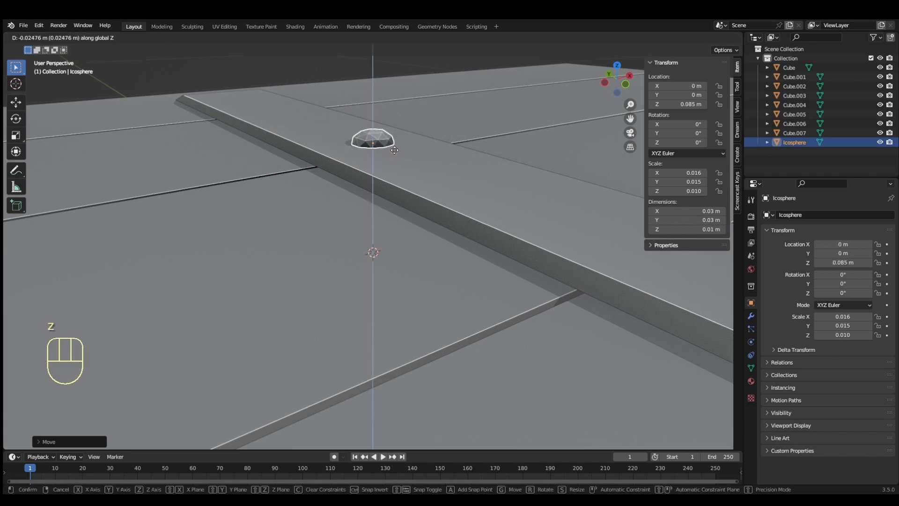
pyautogui.click(379, 153)
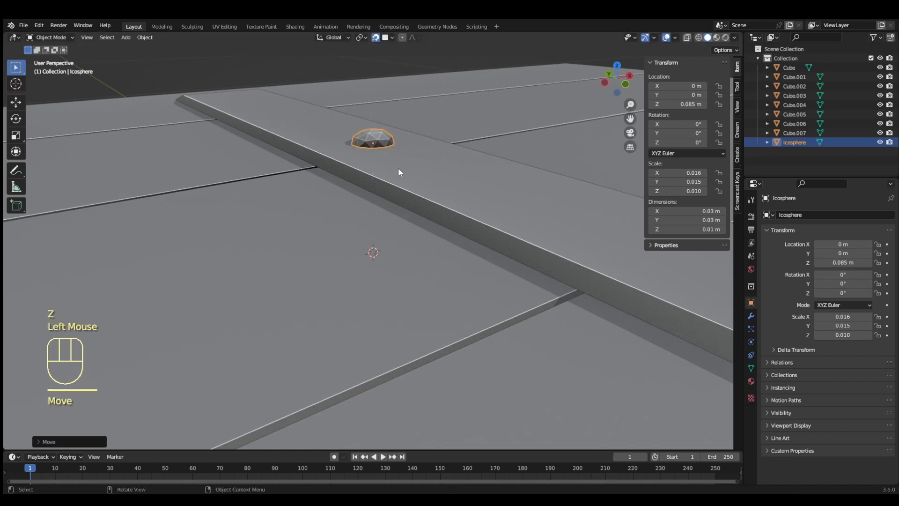
# - Move the stud about 0.29 m along positive Y in top view, near the board's beveled end
pyautogui.scroll(2, 469, 193)
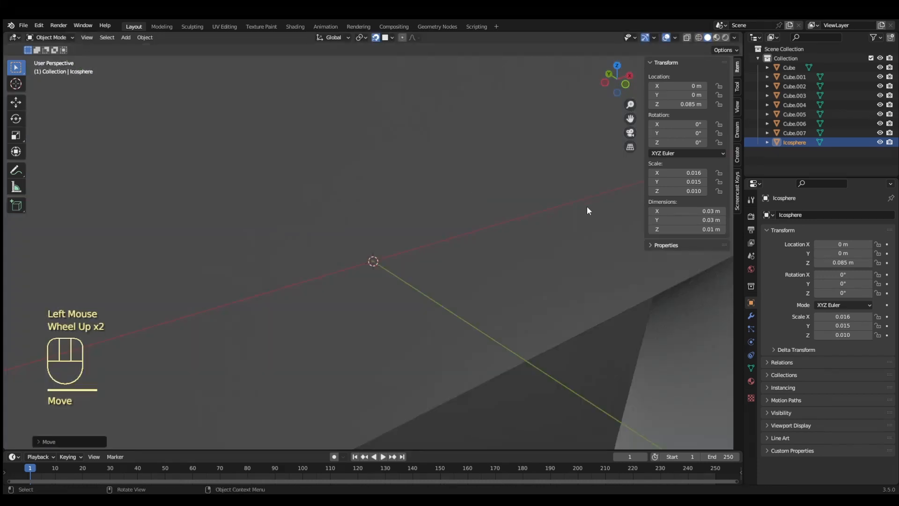
pyautogui.scroll(-1, 581, 214)
pyautogui.moveTo(572, 220); pyautogui.dragTo(440, 233, button='middle')
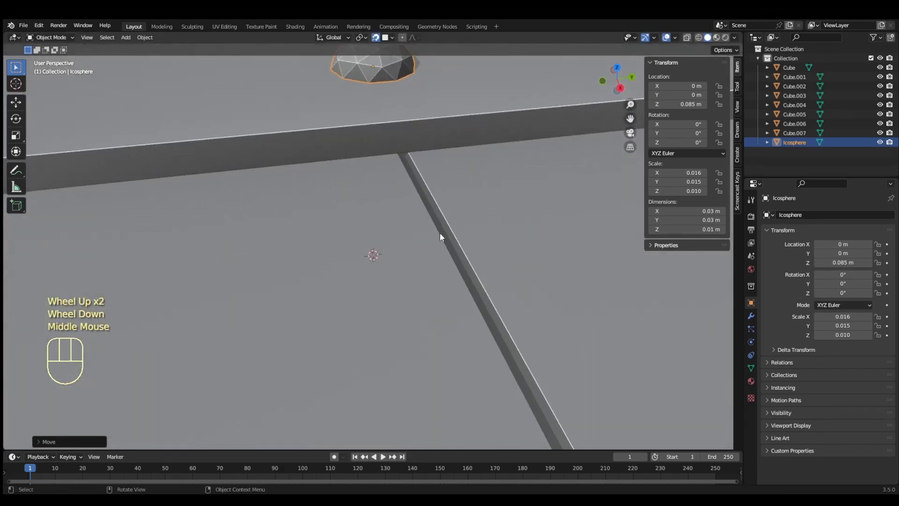
pyautogui.press('KP_7')
pyautogui.scroll(-4, 439, 232)
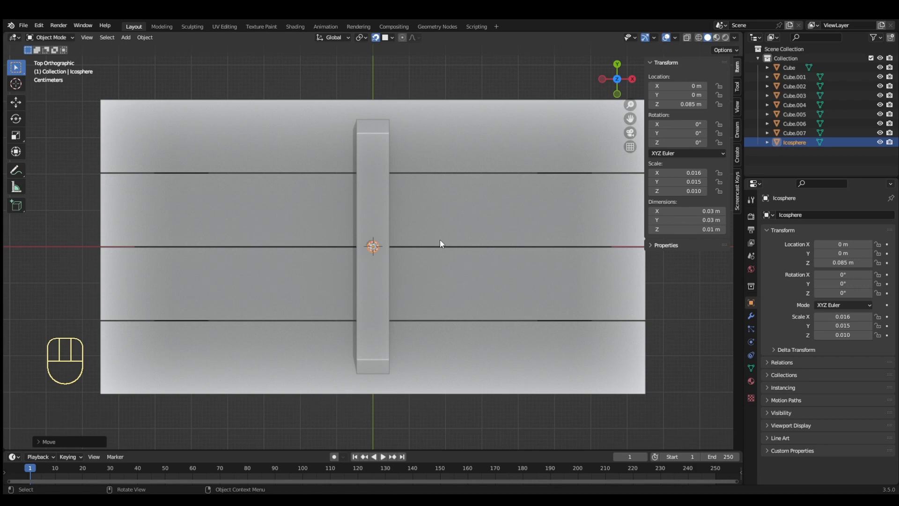
pyautogui.press('g')
pyautogui.press('y')
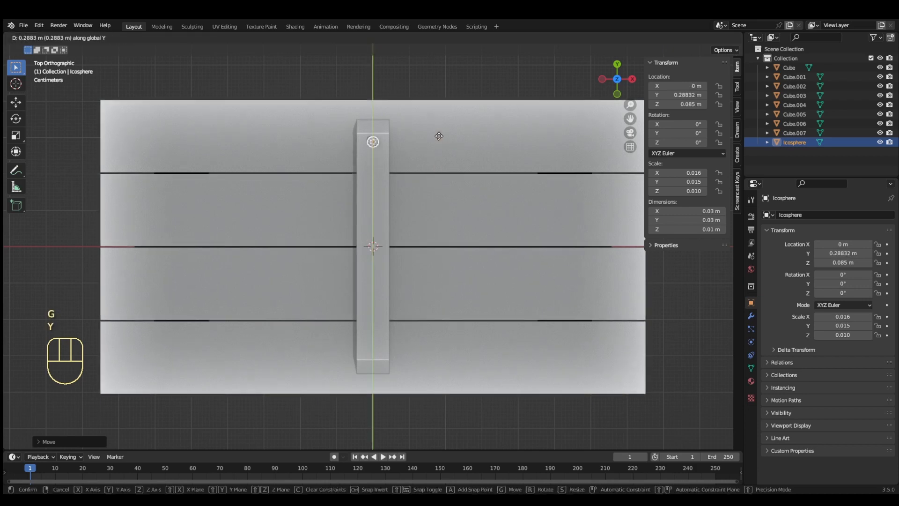
pyautogui.click(439, 135)
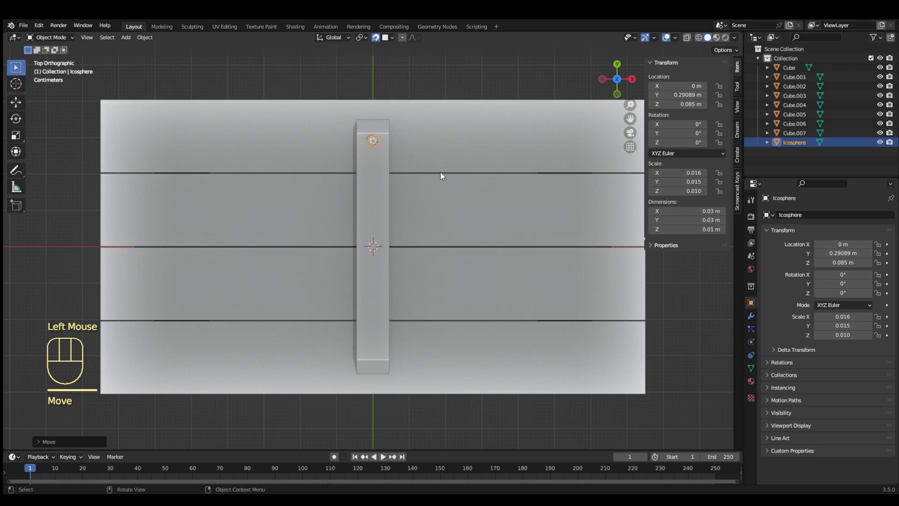
# - Duplicate the stud and move the copy about 0.19 m along negative Y, over the second plank
pyautogui.press('shift')
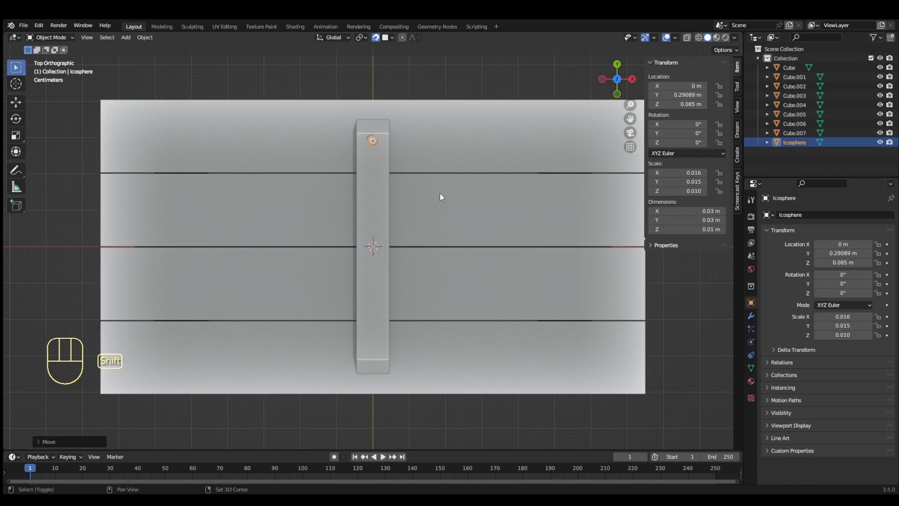
pyautogui.hotkey('shift', 'd')
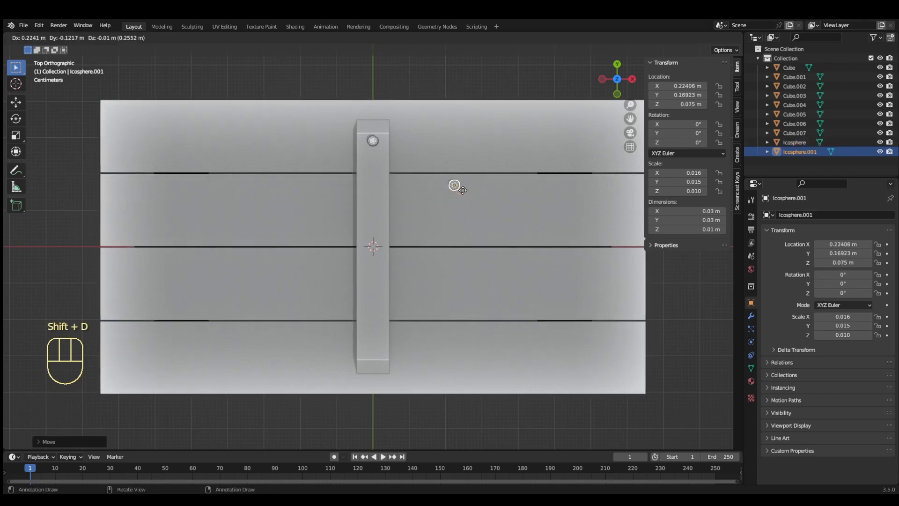
pyautogui.rightClick(463, 190)
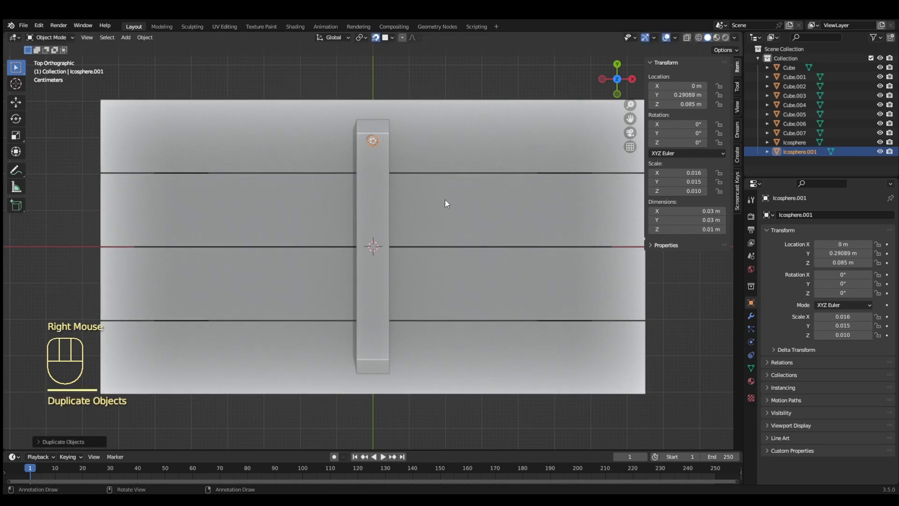
pyautogui.press('g')
pyautogui.press('y')
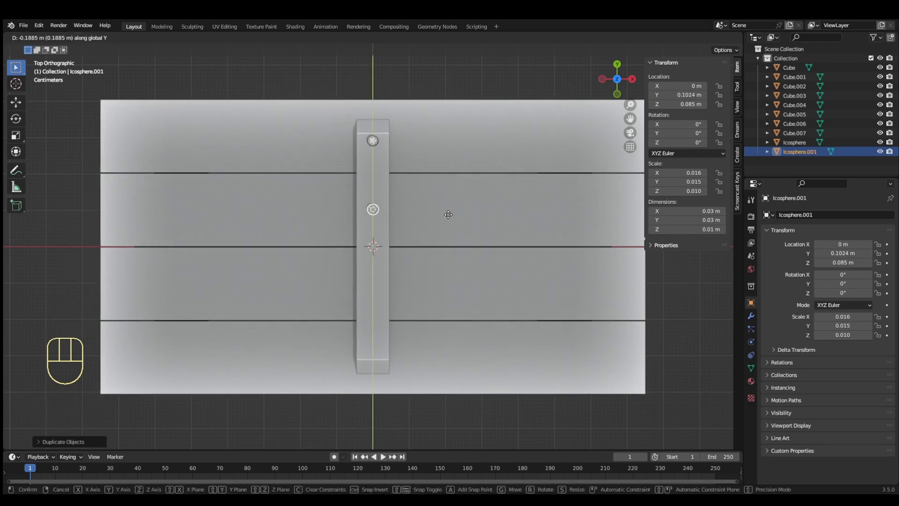
pyautogui.click(448, 215)
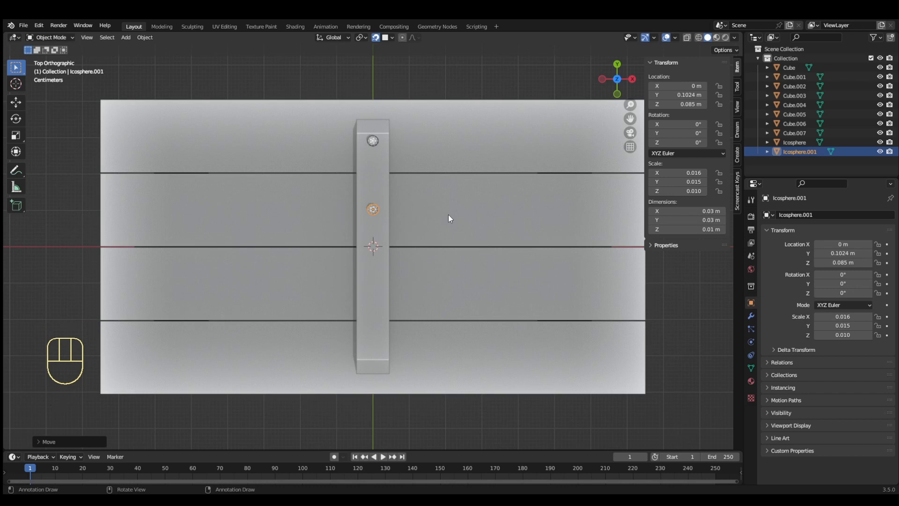
# - Duplicate the stud twice more along negative Y, placing one copy over the third plank and one at about Y -0.29 m over the fourth
pyautogui.hotkey('shift', 'd')
pyautogui.press('y')
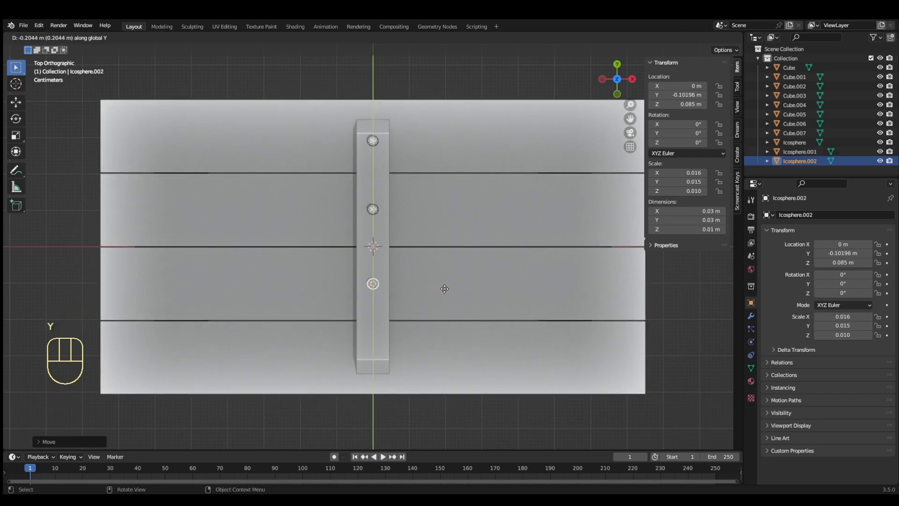
pyautogui.click(445, 289)
pyautogui.hotkey('shift', 'd')
pyautogui.press('y')
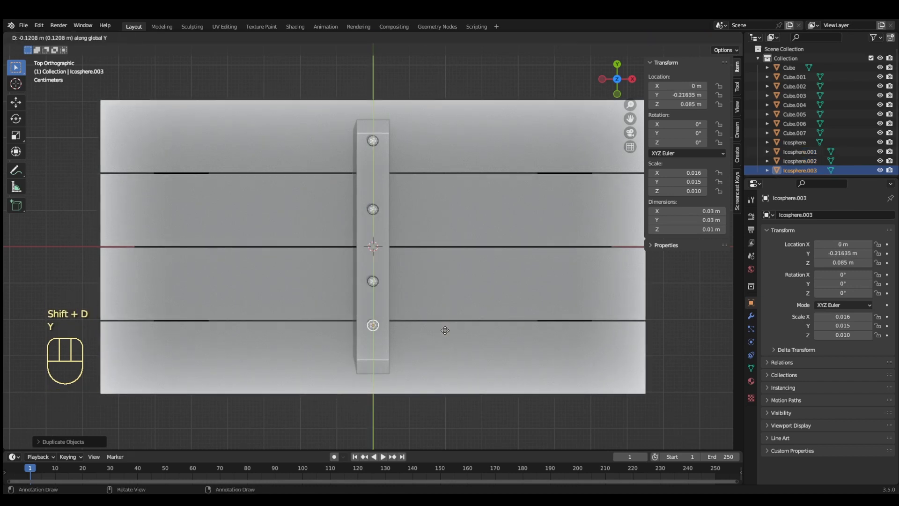
pyautogui.click(448, 356)
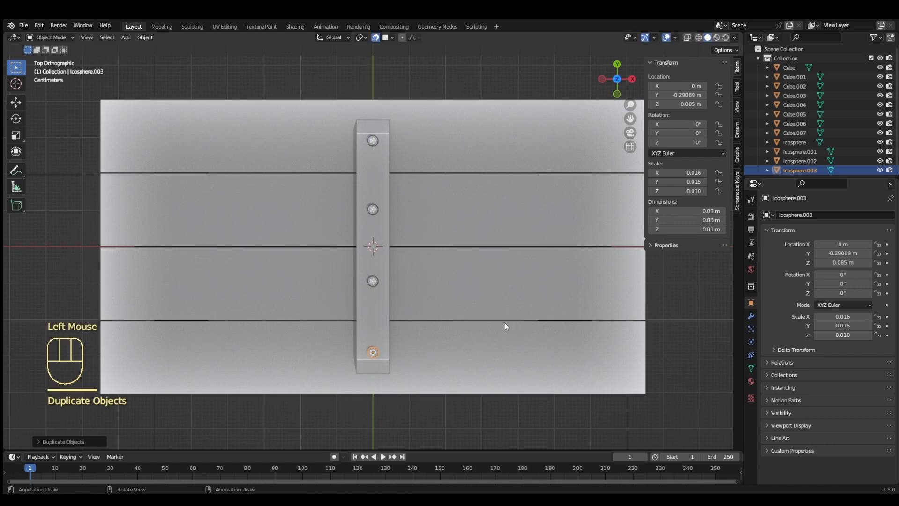
# - Shift the third stud about 5 mm along negative Y to even out the spacing, leaving nothing selected
pyautogui.click(372, 281)
pyautogui.press('g')
pyautogui.press('y')
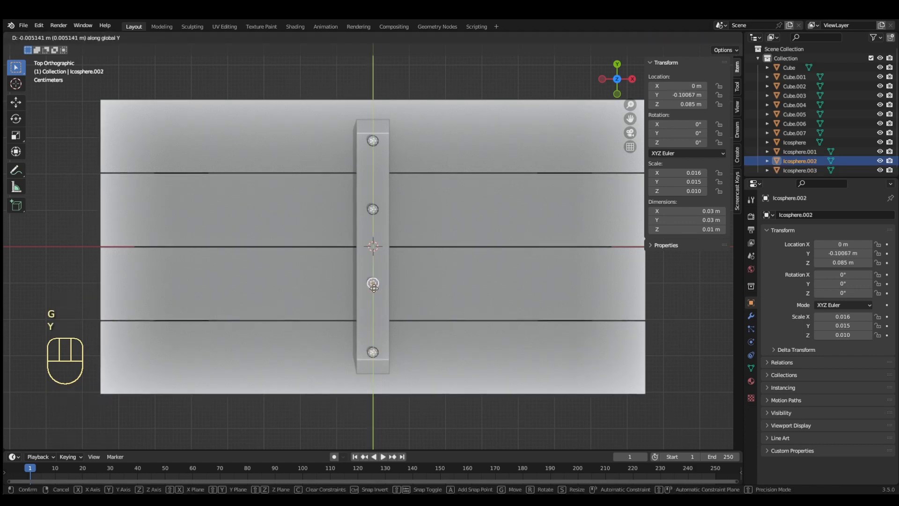
pyautogui.click(375, 288)
pyautogui.click(518, 384)
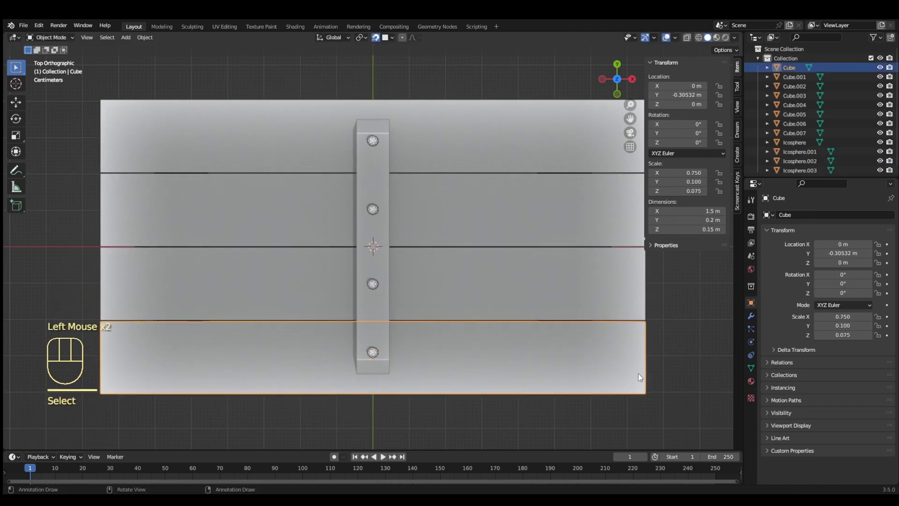
pyautogui.moveTo(639, 373); pyautogui.dragTo(560, 284, button='middle')
pyautogui.click(575, 275)
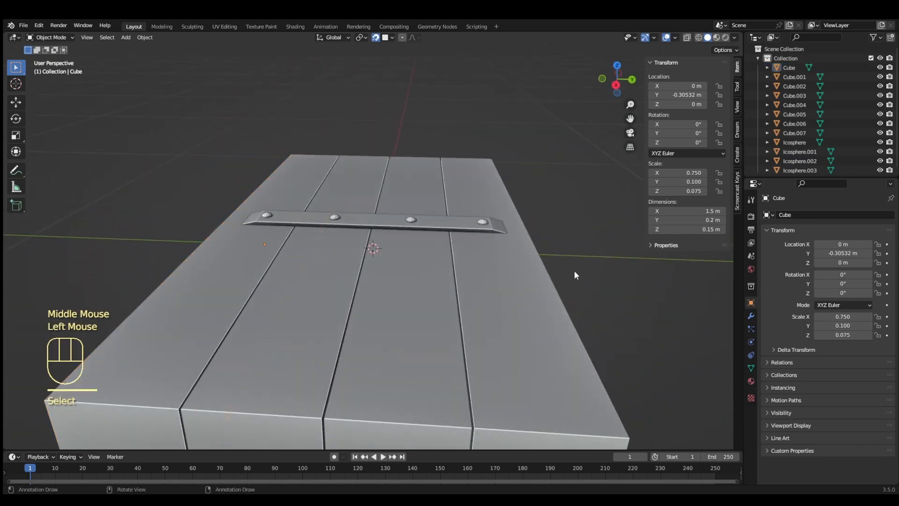
# - Select the four studs together with the thin board and turn snapping off
pyautogui.click(267, 215)
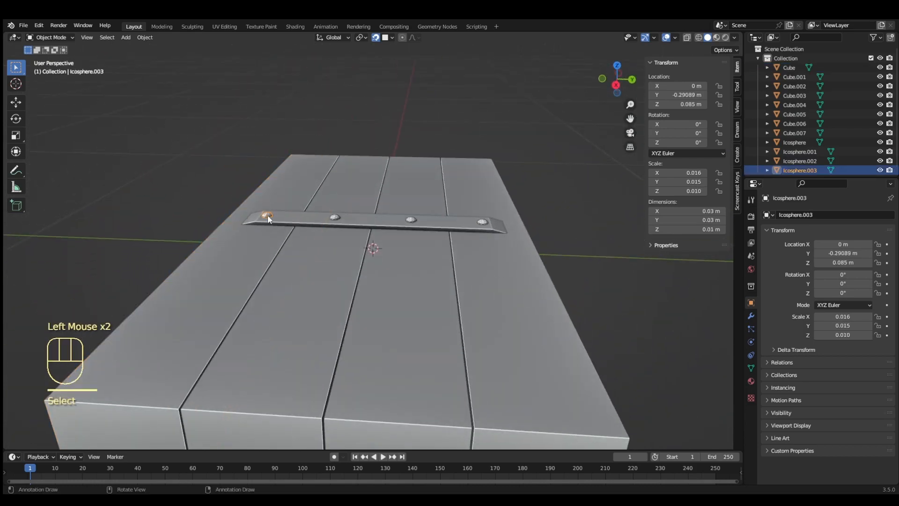
pyautogui.keyDown('shift'); pyautogui.click(257, 218); pyautogui.keyUp('shift')
pyautogui.keyDown('shift'); pyautogui.click(333, 219); pyautogui.keyUp('shift')
pyautogui.keyDown('shift'); pyautogui.click(411, 219); pyautogui.keyUp('shift')
pyautogui.keyDown('shift'); pyautogui.click(481, 222); pyautogui.keyUp('shift')
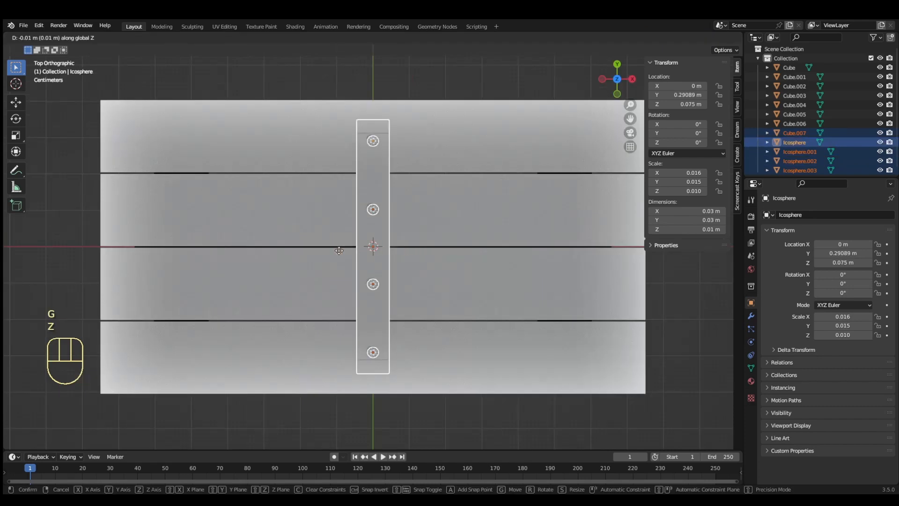
pyautogui.rightClick(368, 250)
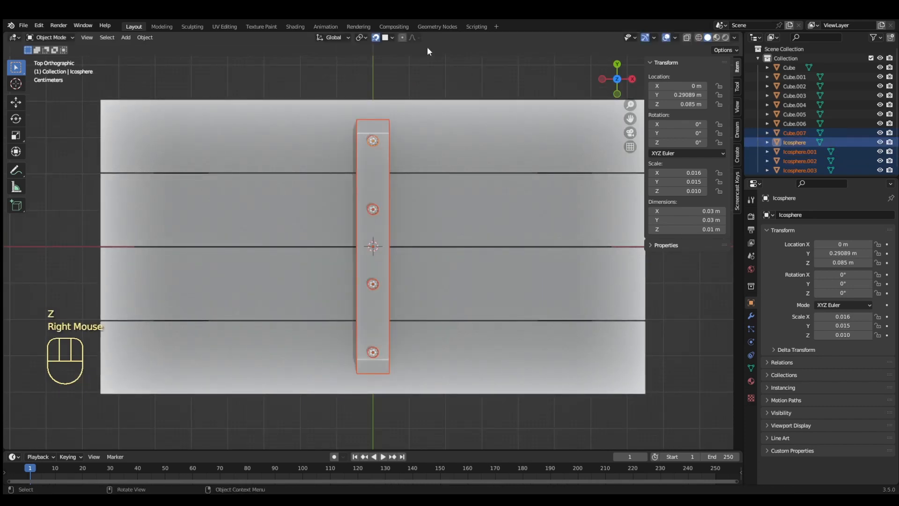
pyautogui.click(375, 40)
# - Move the studded board about 0.52 m along negative X in front view, above the table leg on that side
pyautogui.moveTo(462, 404); pyautogui.dragTo(465, 325, button='middle')
pyautogui.scroll(-4, 464, 326)
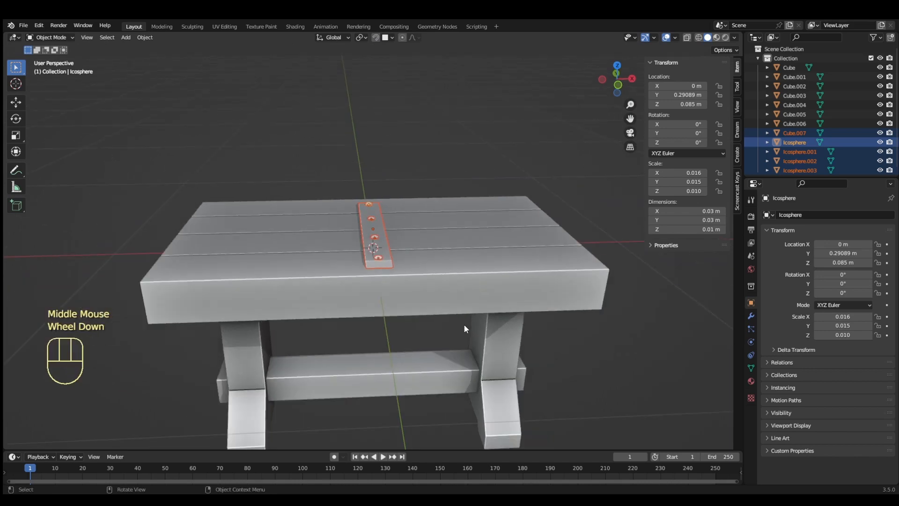
pyautogui.press('KP_3')
pyautogui.press('KP_1')
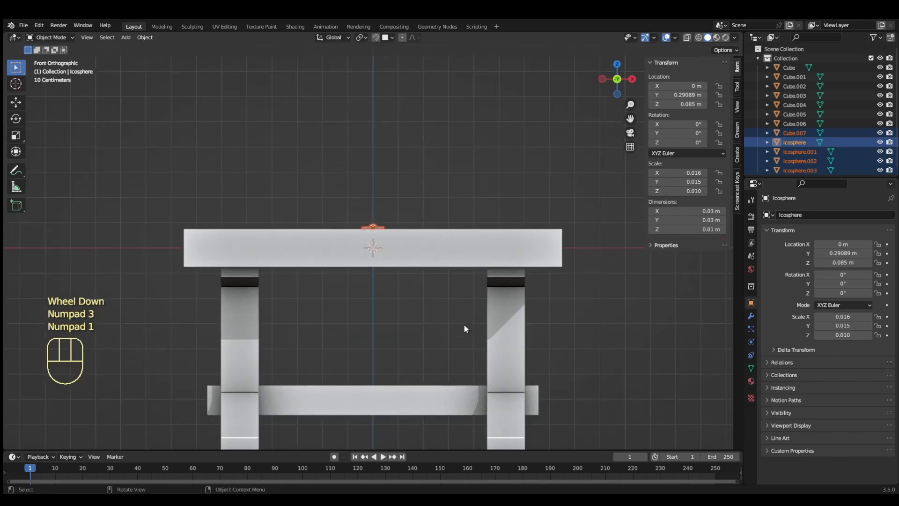
pyautogui.press('g')
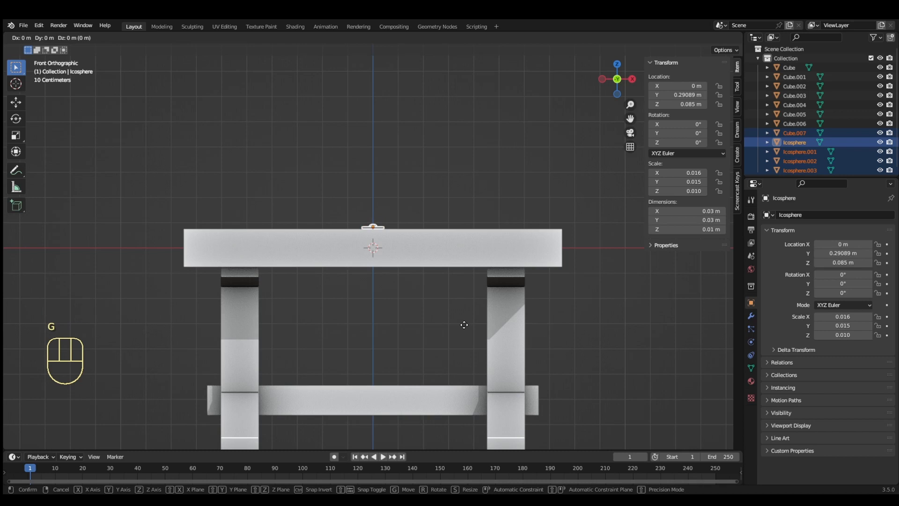
pyautogui.press('x')
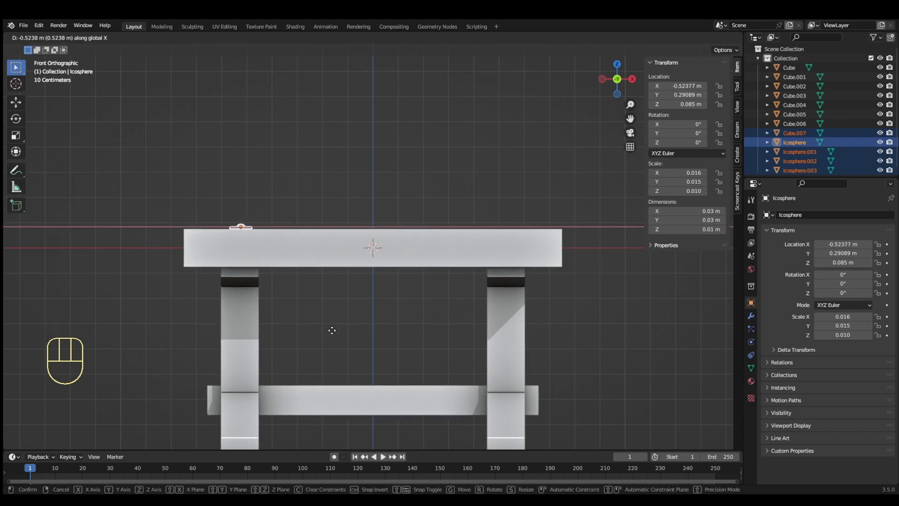
pyautogui.click(332, 330)
# - Duplicate the studded board and move the copy about 1.06 m along X, above the opposite table leg
pyautogui.press('shift')
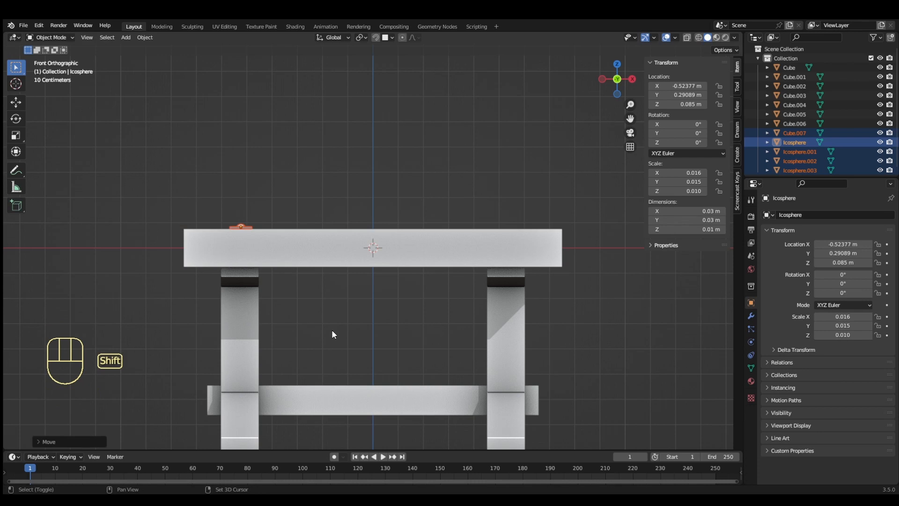
pyautogui.hotkey('shift', 'd')
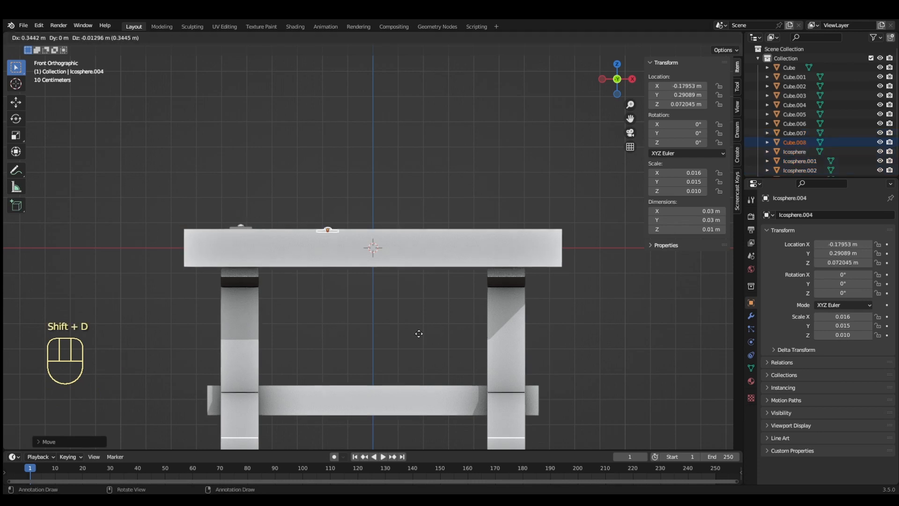
pyautogui.press('x')
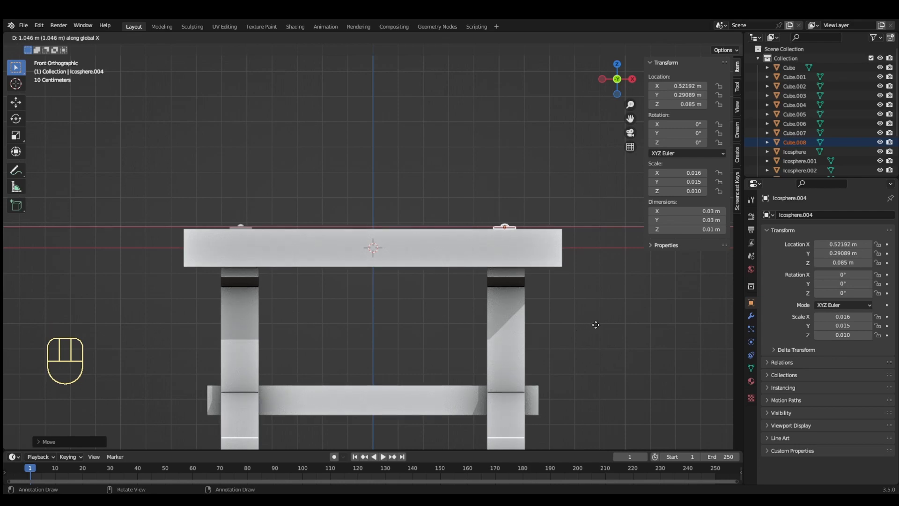
pyautogui.click(598, 325)
pyautogui.moveTo(598, 325); pyautogui.dragTo(449, 352, button='middle')
pyautogui.click(633, 352)
# - Select every part of the table with X-ray on and join them into a single object
pyautogui.scroll(-2, 451, 341)
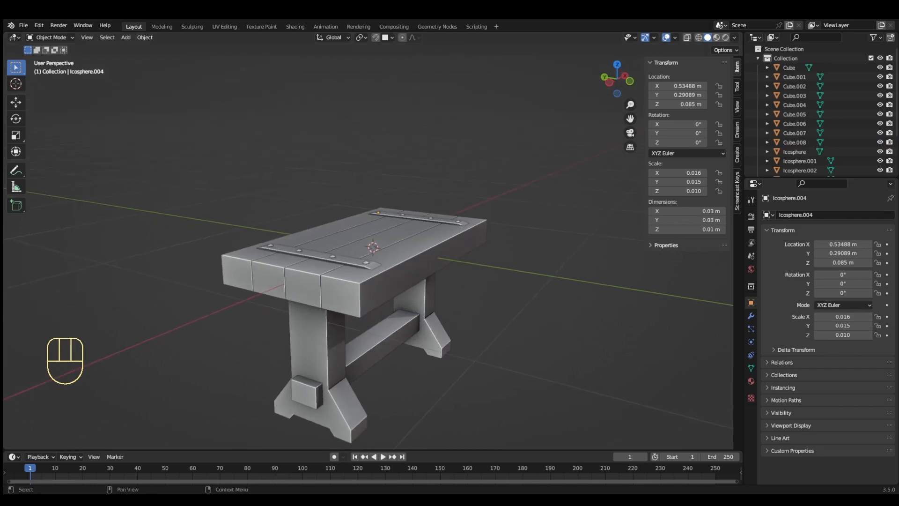
pyautogui.scroll(2, 471, 292)
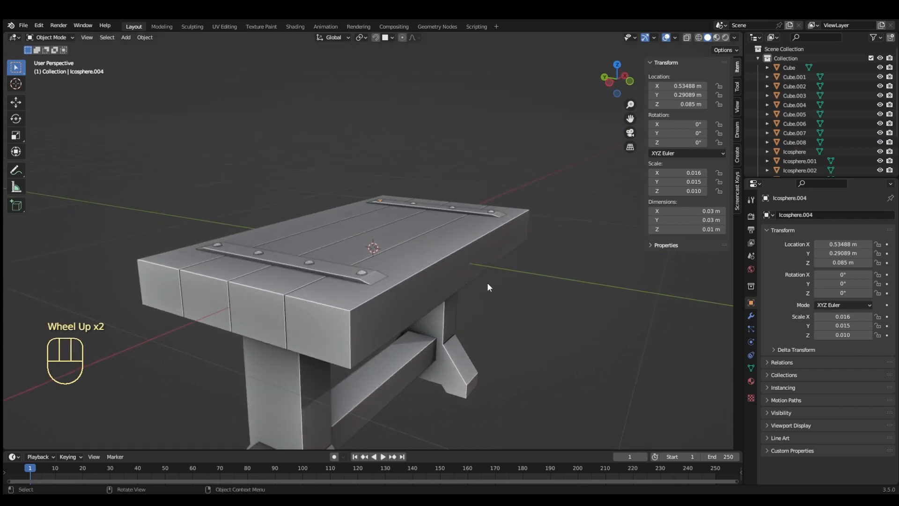
pyautogui.scroll(-1, 487, 285)
pyautogui.click(687, 37)
pyautogui.moveTo(181, 197); pyautogui.dragTo(516, 438)
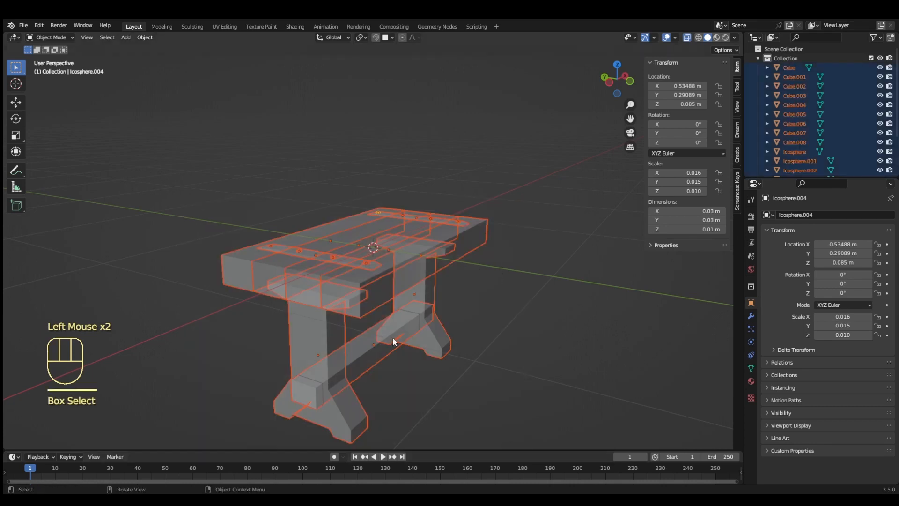
pyautogui.rightClick(353, 252)
pyautogui.click(353, 252)
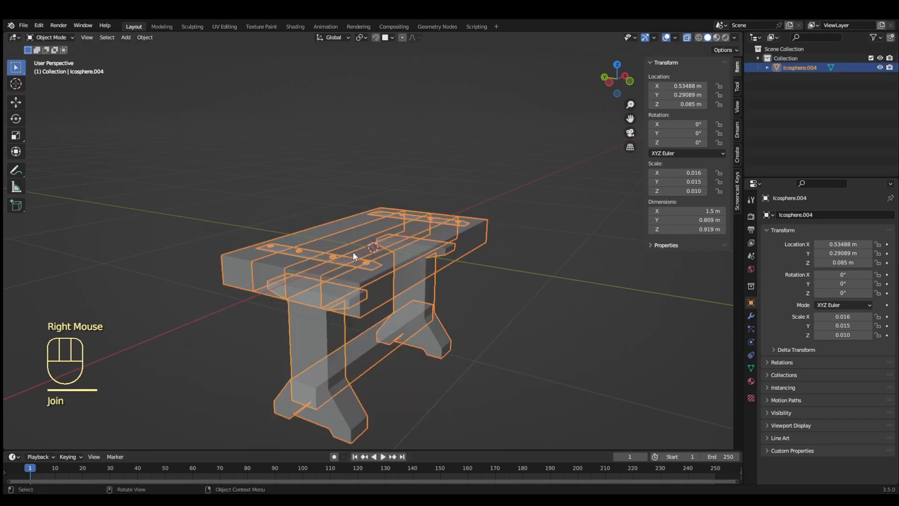
# - Rename the joined table object as MEsa
pyautogui.press('F2')
pyautogui.write('MEsa')
pyautogui.press('Return')
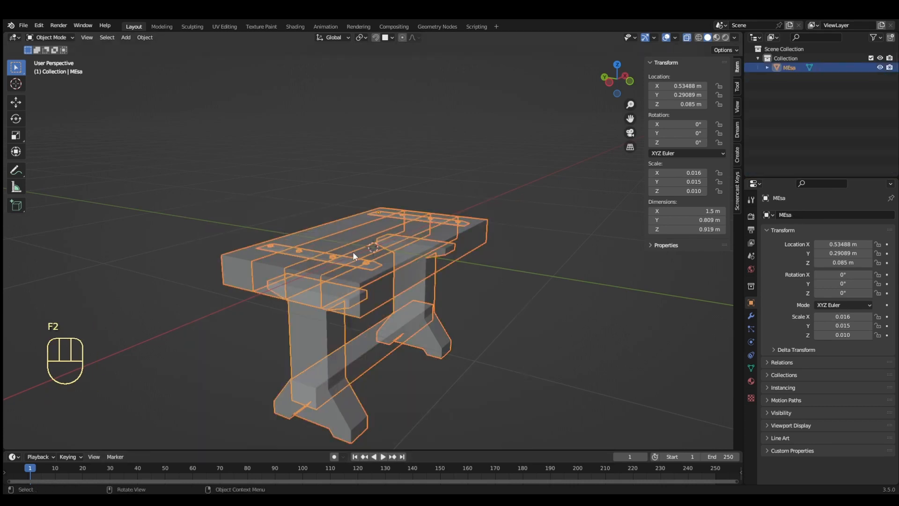
# - Rename the joined table object as Mesa and turn off X-ray display
pyautogui.press('F2')
pyautogui.write('Mesa')
pyautogui.press('Return')
pyautogui.click(687, 37)
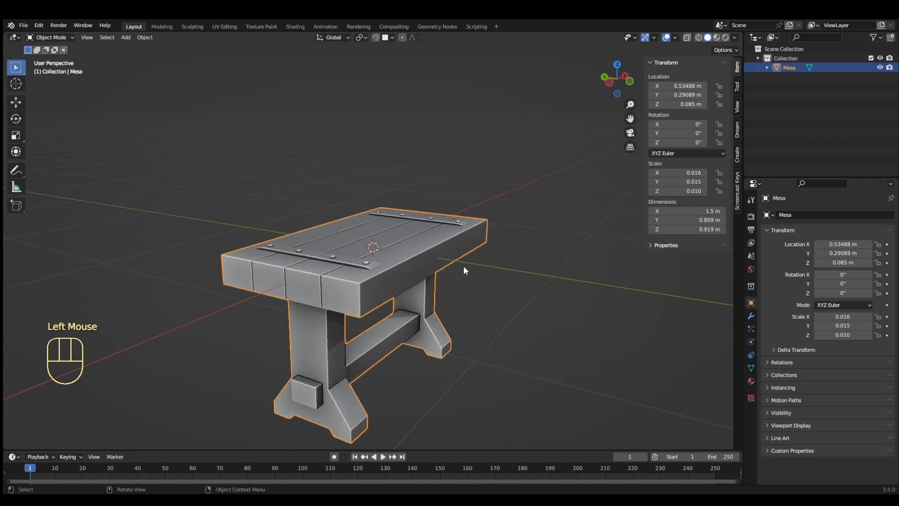
# - In Edit Mode, select all the linked wooden parts: both legs, the lower crossbar and the four top planks
pyautogui.press('Tab')
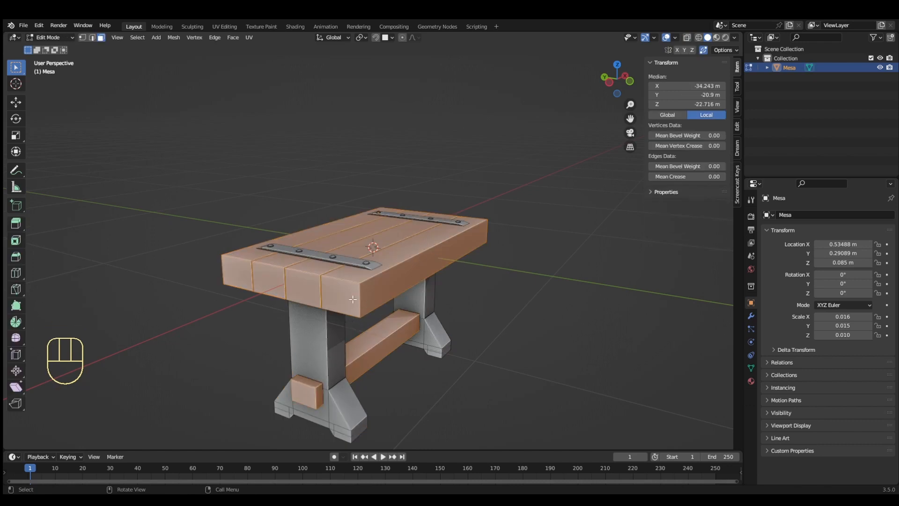
pyautogui.click(322, 326)
pyautogui.press('l')
pyautogui.press('l')
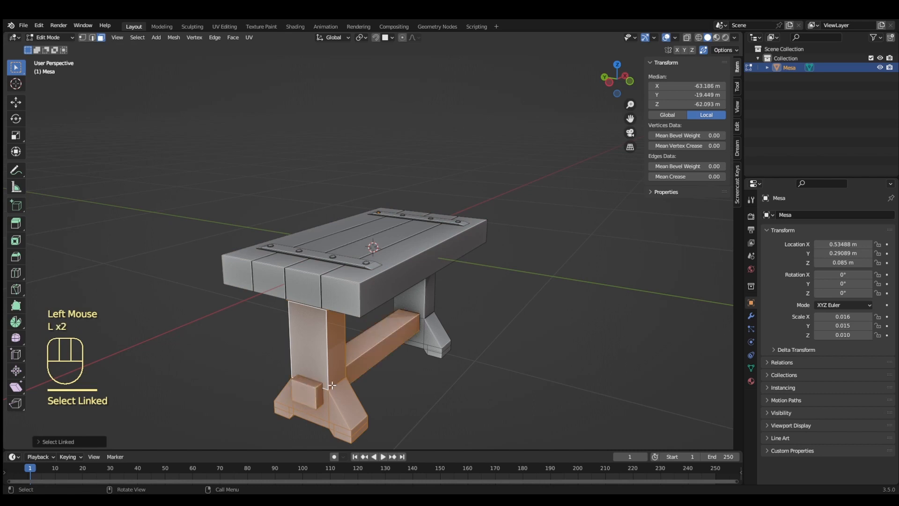
pyautogui.press('l')
pyautogui.press('l')
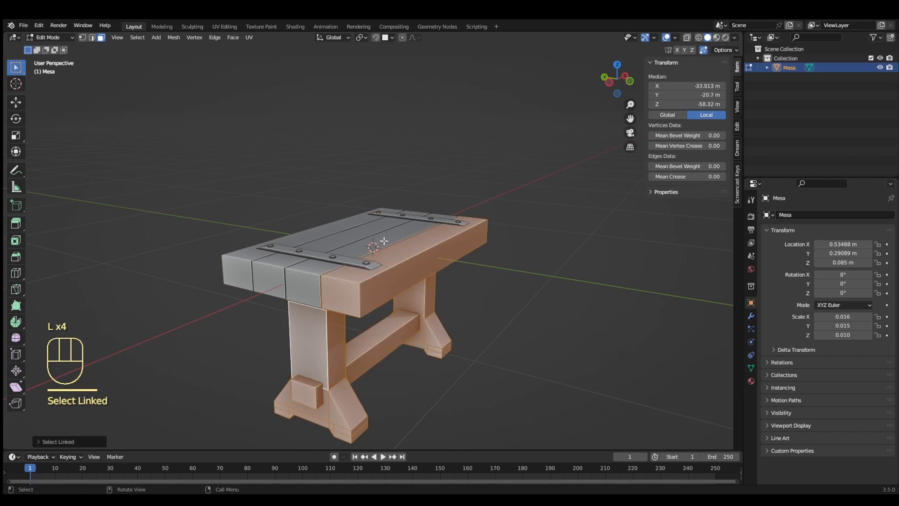
pyautogui.press('l')
pyautogui.press('l')
pyautogui.press('l')
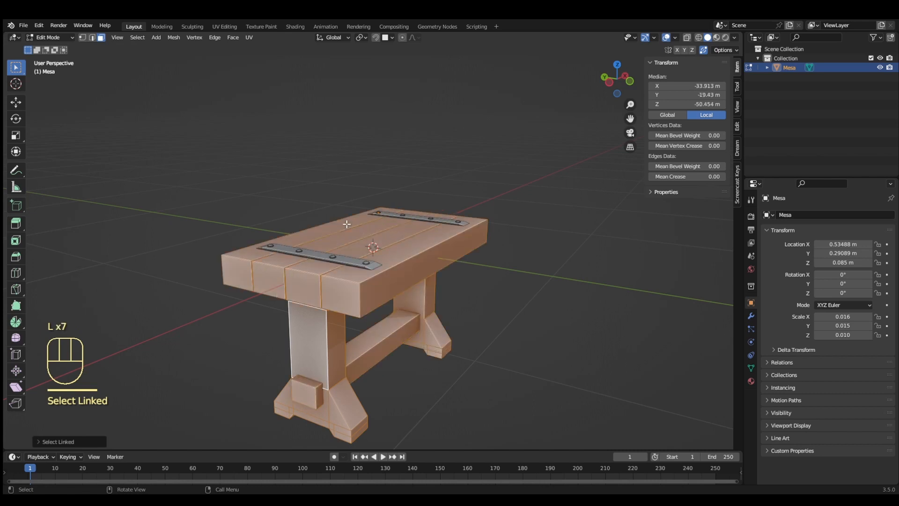
# - Create a new material for the table and name it Madera
pyautogui.click(751, 380)
pyautogui.click(810, 256)
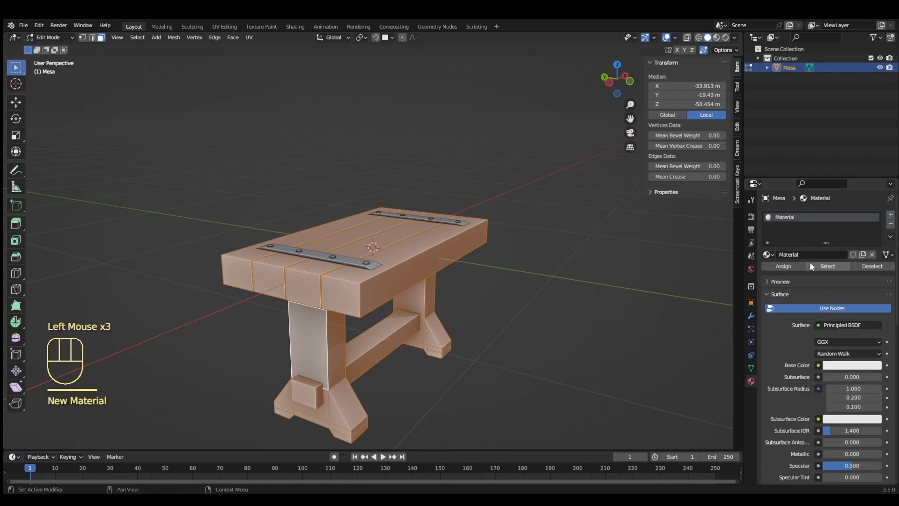
pyautogui.click(812, 255)
pyautogui.write('Madera')
pyautogui.press('Return')
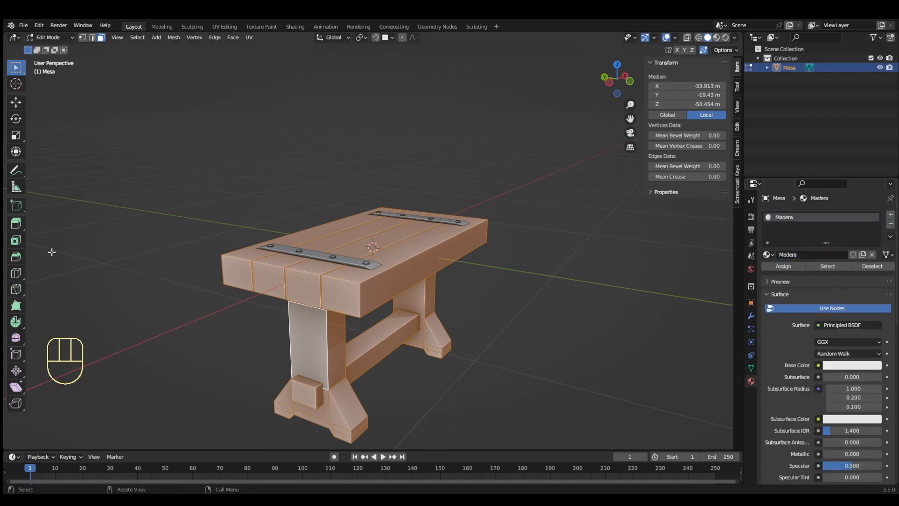
# - Set the Madera material's base color to hex 8C583A and its roughness to 0.6
pyautogui.click(853, 365)
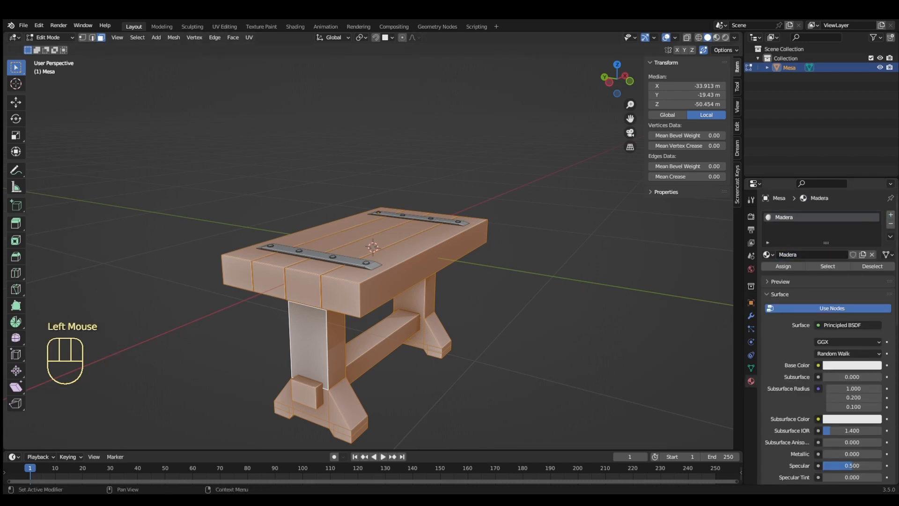
pyautogui.write('8C583A')
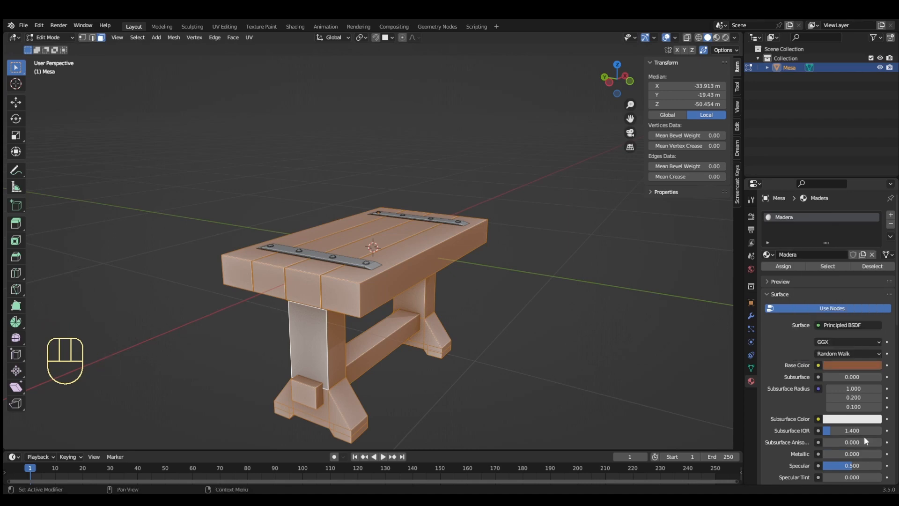
pyautogui.scroll(-1, 864, 437)
pyautogui.click(846, 470)
pyautogui.write('.6')
pyautogui.press('Return')
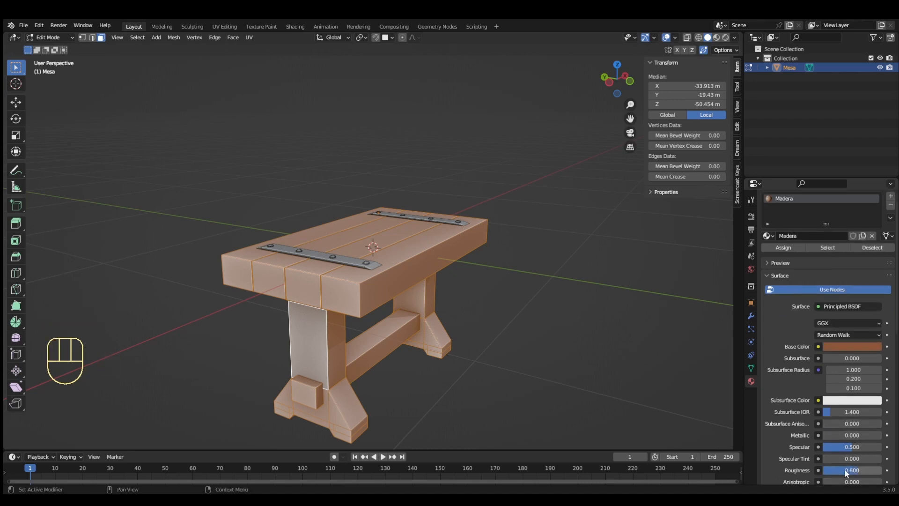
# - Invert the selection to the studded cross boards and add a second material slot with a new material named Metal
pyautogui.click(137, 37)
pyautogui.click(145, 68)
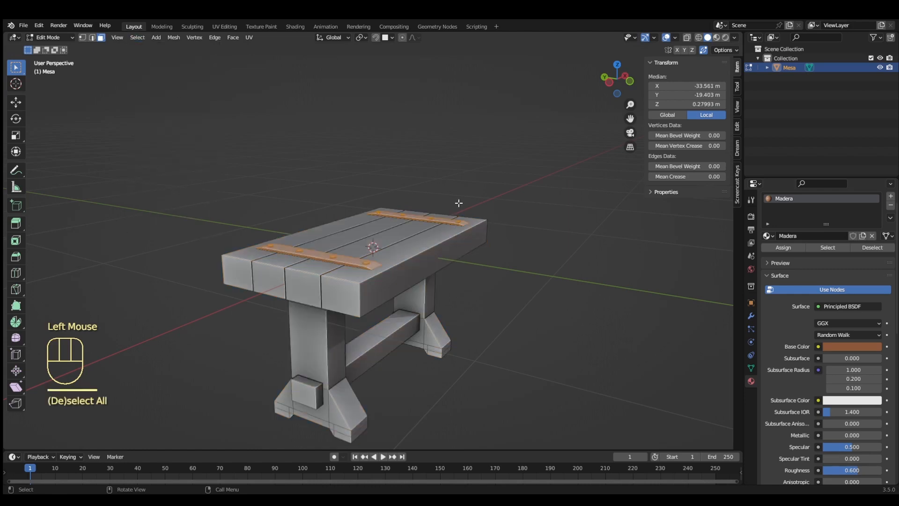
pyautogui.click(891, 196)
pyautogui.click(835, 273)
pyautogui.doubleClick(801, 274)
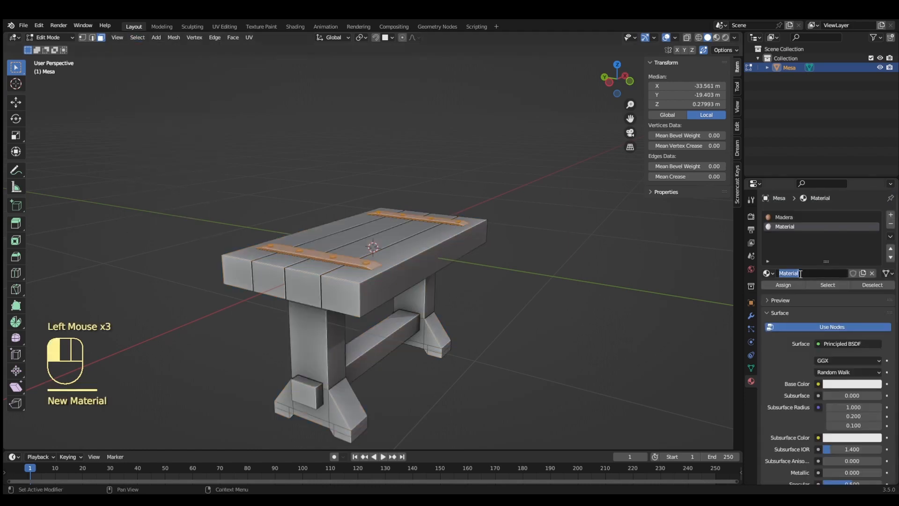
pyautogui.write('Metal')
pyautogui.press('Return')
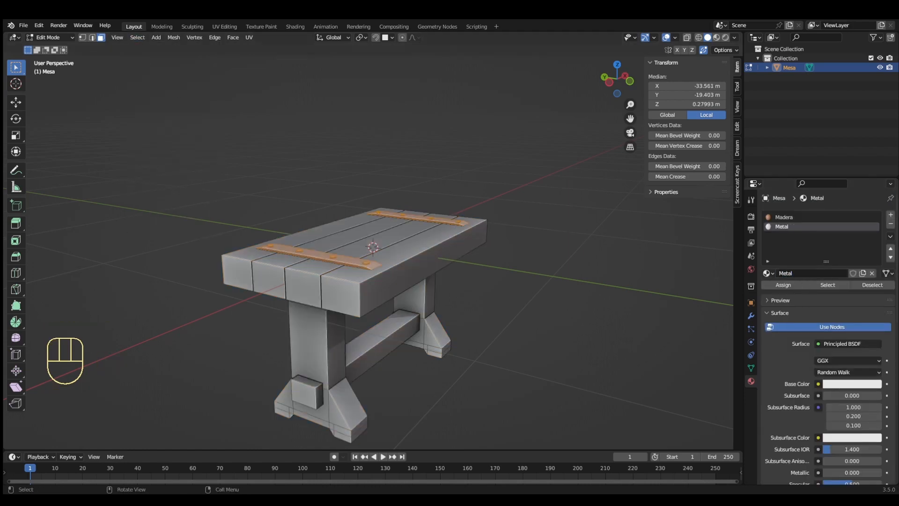
# - Give the Metal material a near-black base color, metallic 0.3 and roughness 0.6
pyautogui.click(866, 384)
pyautogui.click(855, 342)
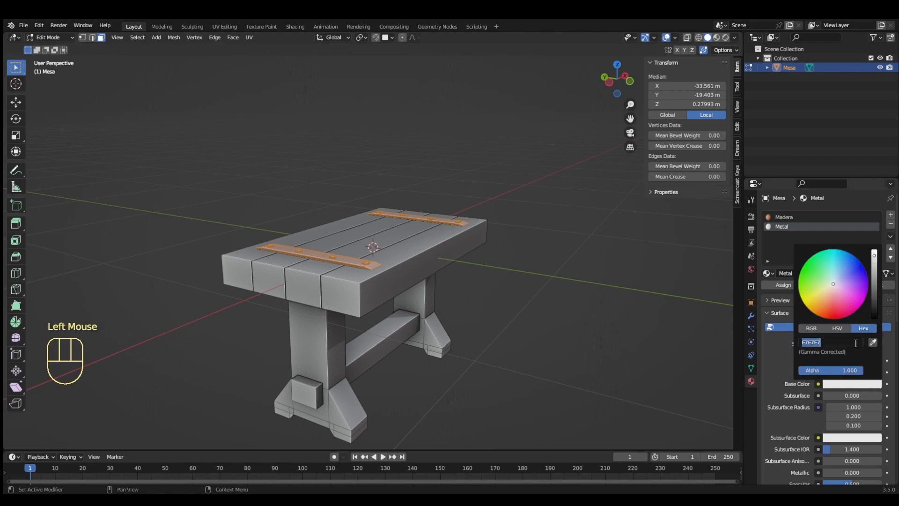
pyautogui.hotkey('ctrl', 'v')
pyautogui.press('Return')
pyautogui.moveTo(837, 472); pyautogui.dragTo(855, 472)
pyautogui.scroll(-2, 846, 470)
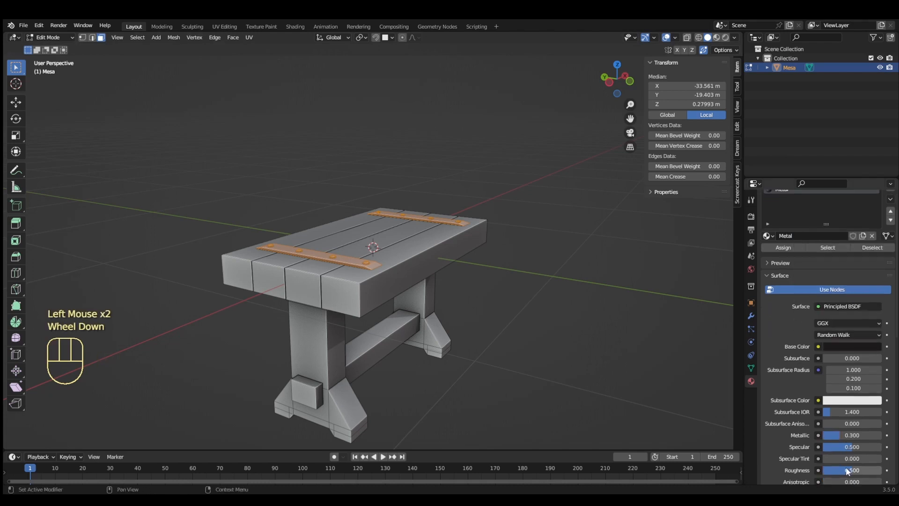
pyautogui.click(852, 471)
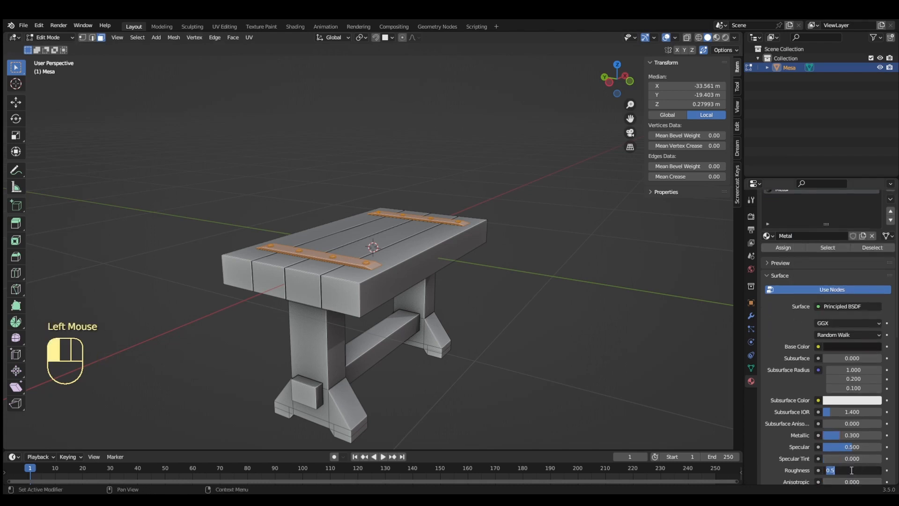
pyautogui.write('0.6')
pyautogui.press('Return')
# - Switch the viewport to Material Preview and assign Metal to the selected studded cross boards
pyautogui.click(717, 38)
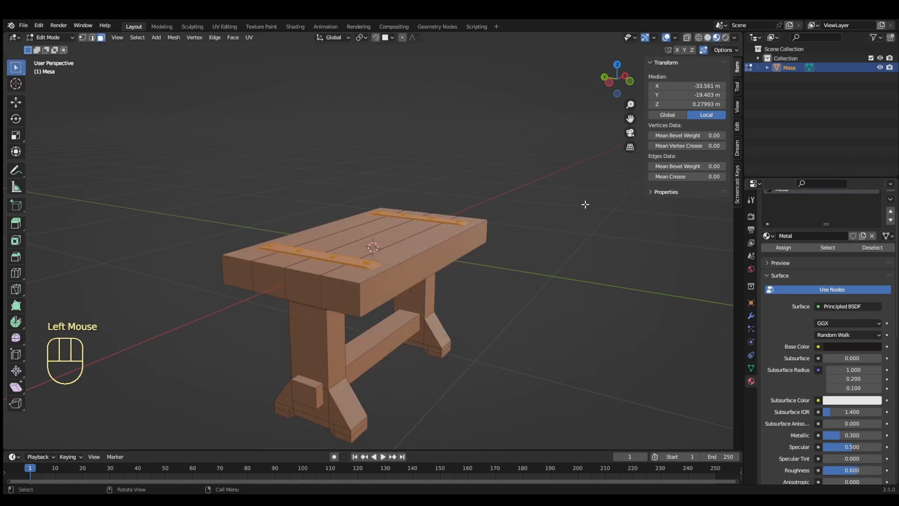
pyautogui.scroll(2, 791, 207)
pyautogui.click(783, 266)
pyautogui.click(562, 321)
pyautogui.moveTo(562, 321); pyautogui.dragTo(528, 321, button='middle')
pyautogui.scroll(3, 575, 333)
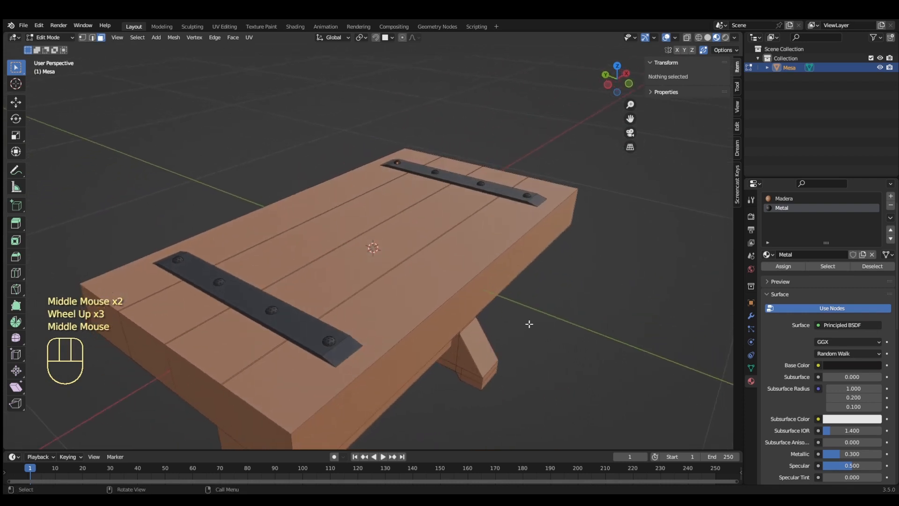
# - Bevel the long upper edges of the tabletop planks by about 0.18 m and return to Object Mode
pyautogui.click(458, 291)
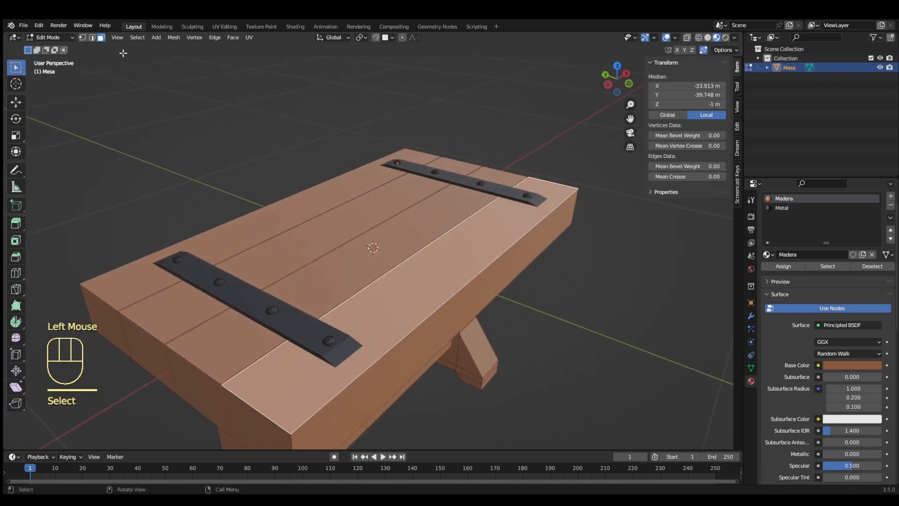
pyautogui.click(93, 40)
pyautogui.keyDown('shift'); pyautogui.click(347, 294); pyautogui.keyUp('shift')
pyautogui.scroll(2, 349, 296)
pyautogui.keyDown('shift'); pyautogui.click(367, 320); pyautogui.keyUp('shift')
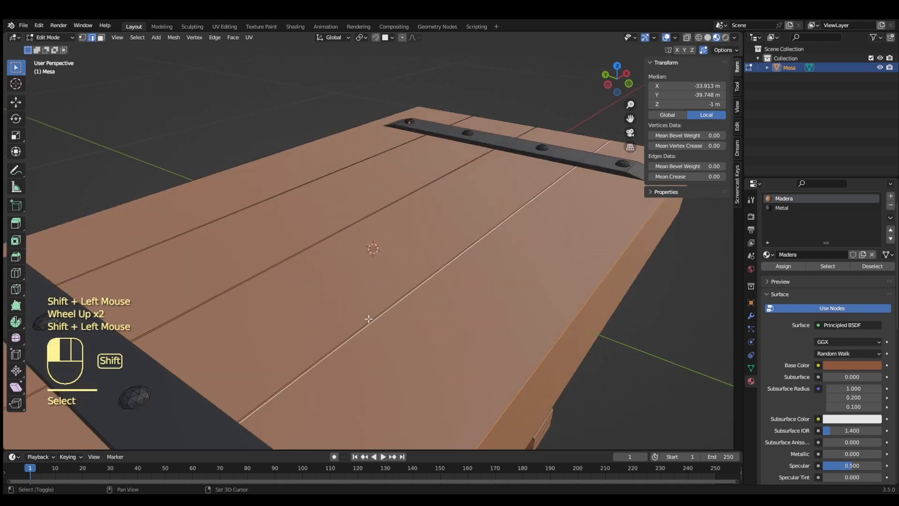
pyautogui.keyDown('shift'); pyautogui.click(258, 272); pyautogui.keyUp('shift')
pyautogui.keyDown('shift'); pyautogui.click(257, 271); pyautogui.keyUp('shift')
pyautogui.keyDown('shift'); pyautogui.click(195, 229); pyautogui.keyUp('shift')
pyautogui.keyDown('shift'); pyautogui.click(194, 226); pyautogui.keyUp('shift')
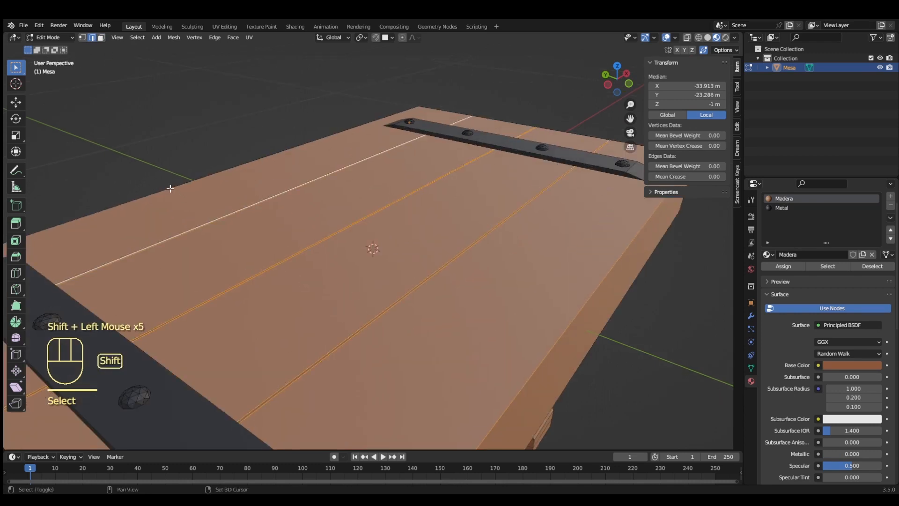
pyautogui.keyDown('shift'); pyautogui.click(170, 188); pyautogui.keyUp('shift')
pyautogui.scroll(-2, 557, 314)
pyautogui.hotkey('ctrl', 'b')
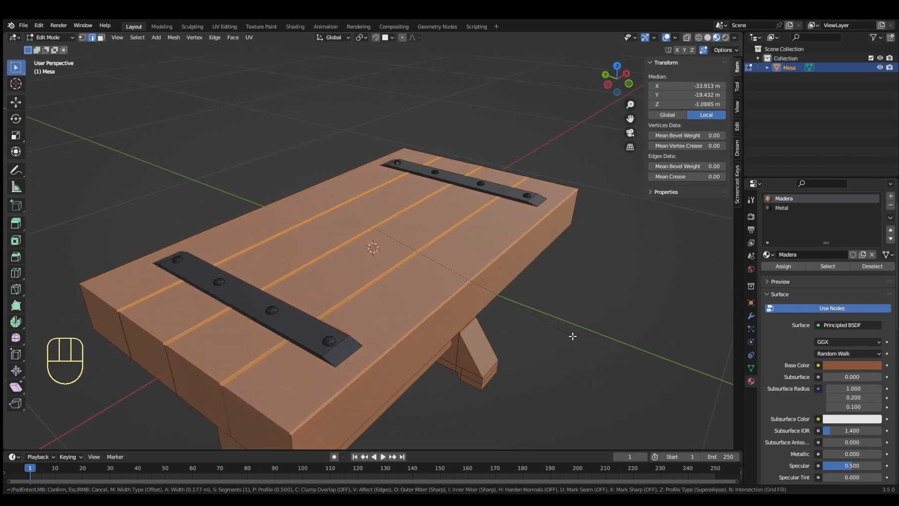
pyautogui.scroll(1, 573, 336)
pyautogui.click(570, 340)
pyautogui.press('Tab')
pyautogui.click(566, 373)
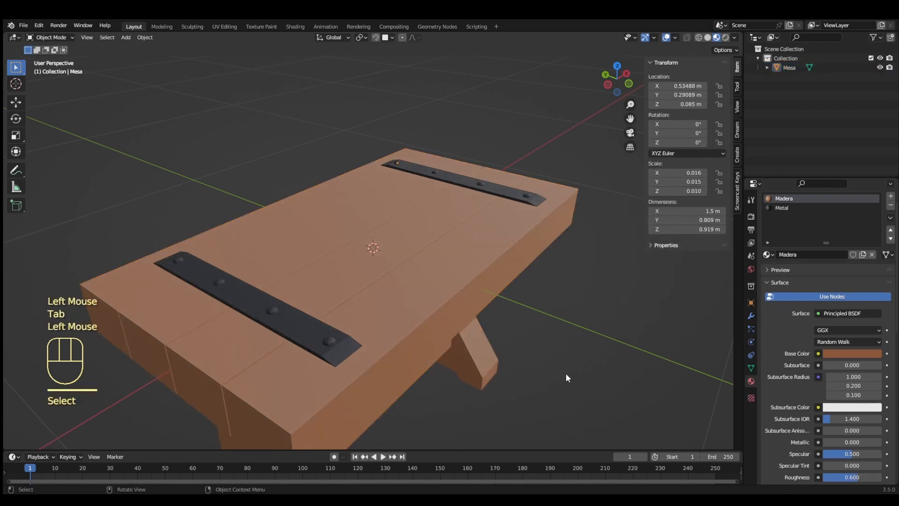
# - Turn on the scene statistics overlay in the viewport
pyautogui.moveTo(566, 373); pyautogui.dragTo(565, 390, button='middle')
pyautogui.scroll(-1, 566, 377)
pyautogui.moveTo(586, 391); pyautogui.dragTo(576, 356, button='middle')
pyautogui.click(675, 37)
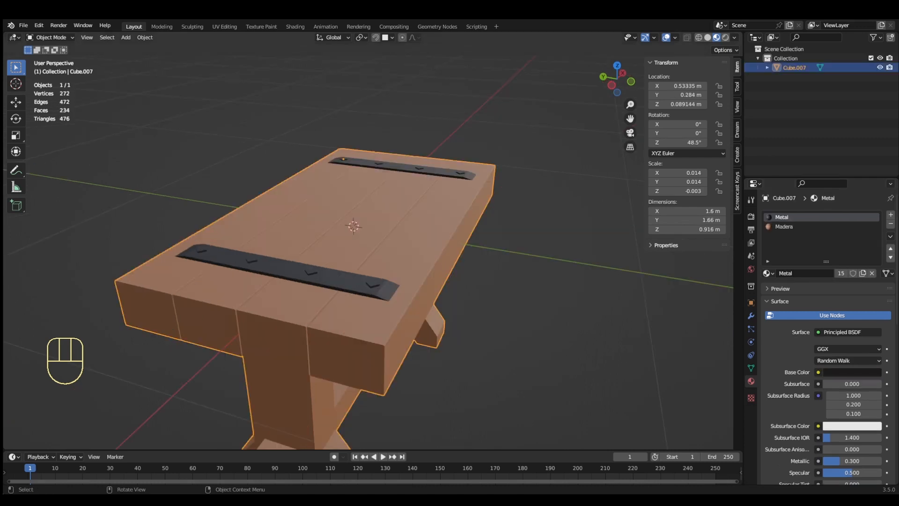
pyautogui.scroll(5, 387, 361)
pyautogui.moveTo(370, 367); pyautogui.dragTo(429, 350, button='middle')
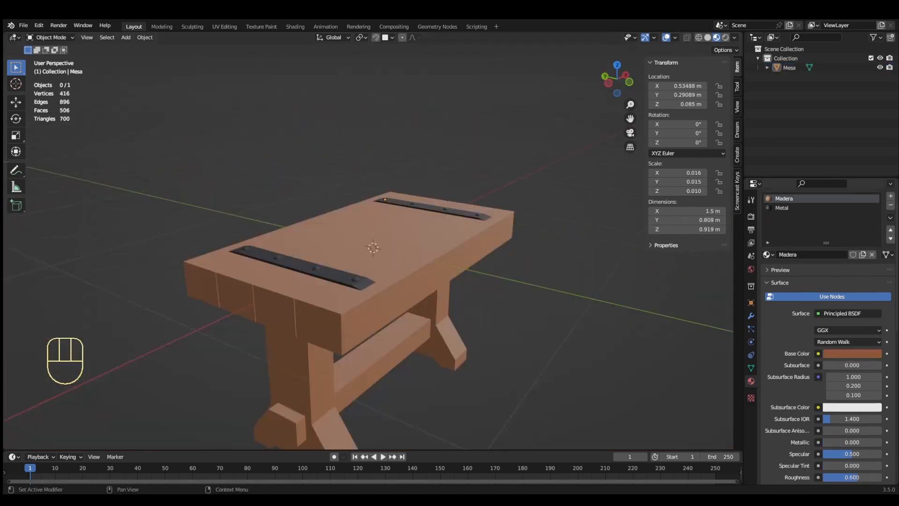
# - In Edit Mode, add five evenly spaced loop cuts across the outer tabletop plank nearest the view
pyautogui.click(375, 237)
pyautogui.press('Tab')
pyautogui.click(15, 272)
pyautogui.click(430, 246)
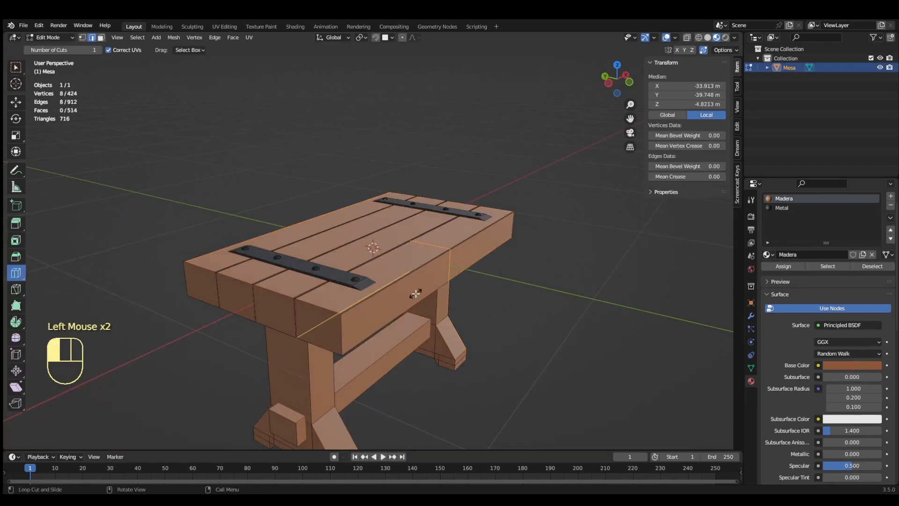
pyautogui.click(85, 440)
pyautogui.click(156, 356)
pyautogui.click(156, 356)
pyautogui.click(156, 357)
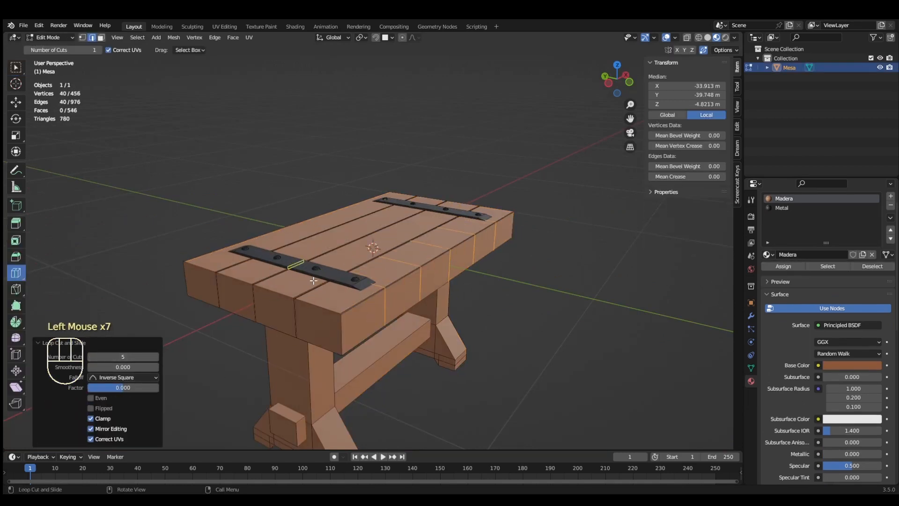
# - Add five evenly spaced loop cuts across each of the other three tabletop planks
pyautogui.click(313, 281)
pyautogui.click(156, 358)
pyautogui.click(157, 358)
pyautogui.click(156, 358)
pyautogui.click(156, 357)
pyautogui.click(268, 277)
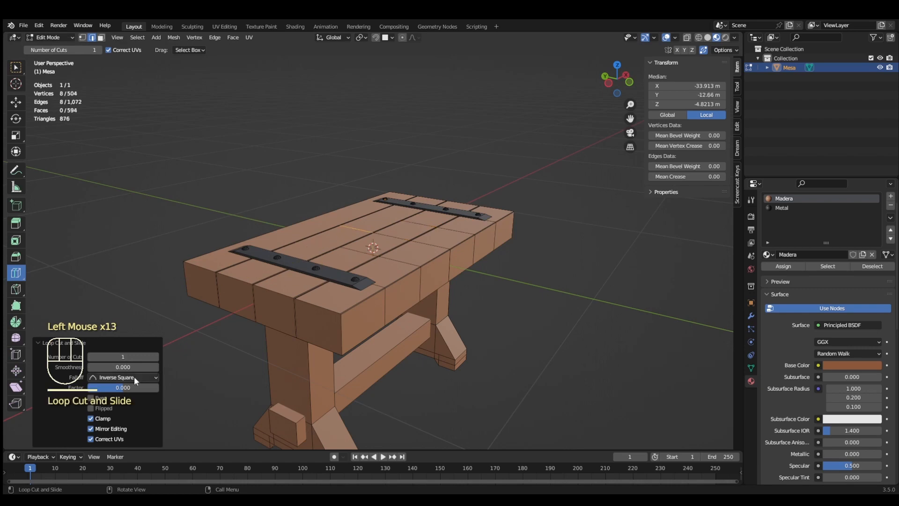
pyautogui.click(156, 357)
pyautogui.click(156, 357)
pyautogui.click(156, 357)
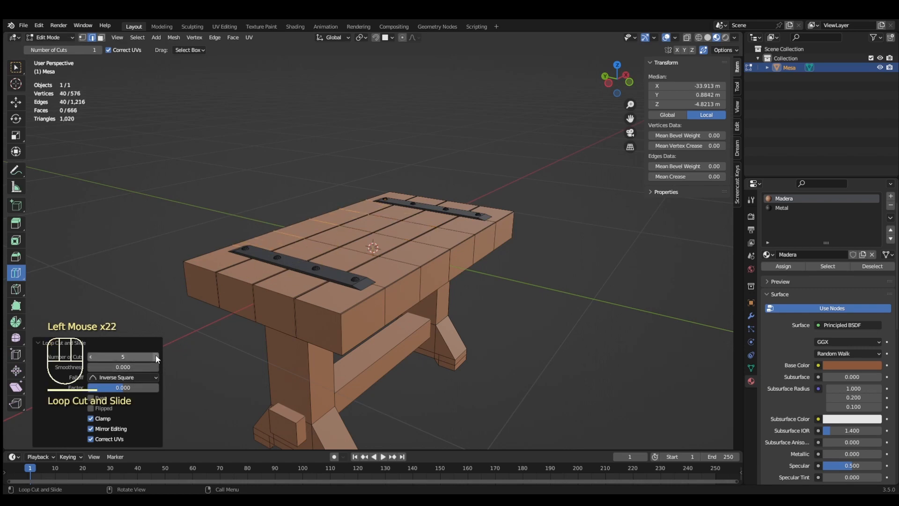
# - Lower a middle edge of the tabletop with proportional editing so the planks sag, and return to Object Mode
pyautogui.click(16, 68)
pyautogui.moveTo(440, 128); pyautogui.dragTo(528, 344, button='middle')
pyautogui.click(412, 255)
pyautogui.press('g')
pyautogui.click(404, 278)
pyautogui.scroll(2, 493, 324)
pyautogui.press('Tab')
pyautogui.click(589, 361)
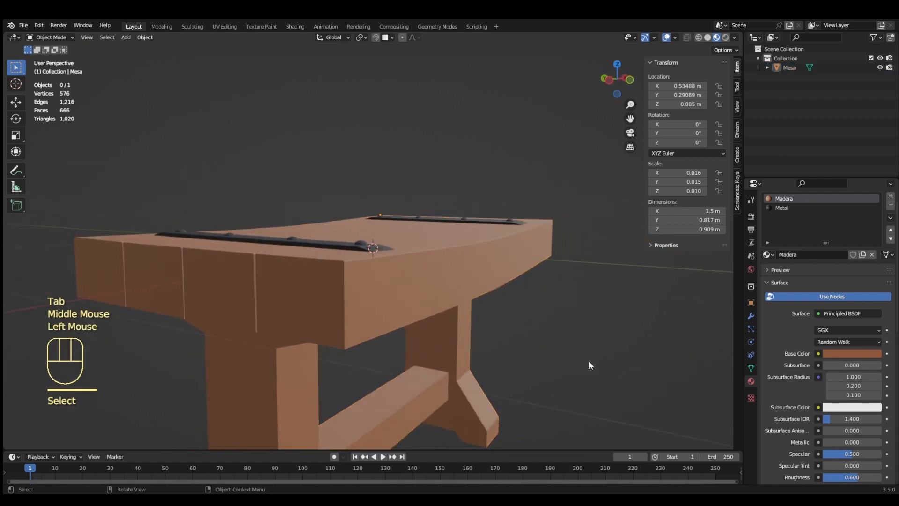
# - Raise a middle edge on an inner plank by about 0.008 m using smooth proportional editing with size 0.263
pyautogui.scroll(-1, 589, 361)
pyautogui.moveTo(589, 361); pyautogui.dragTo(534, 371, button='middle')
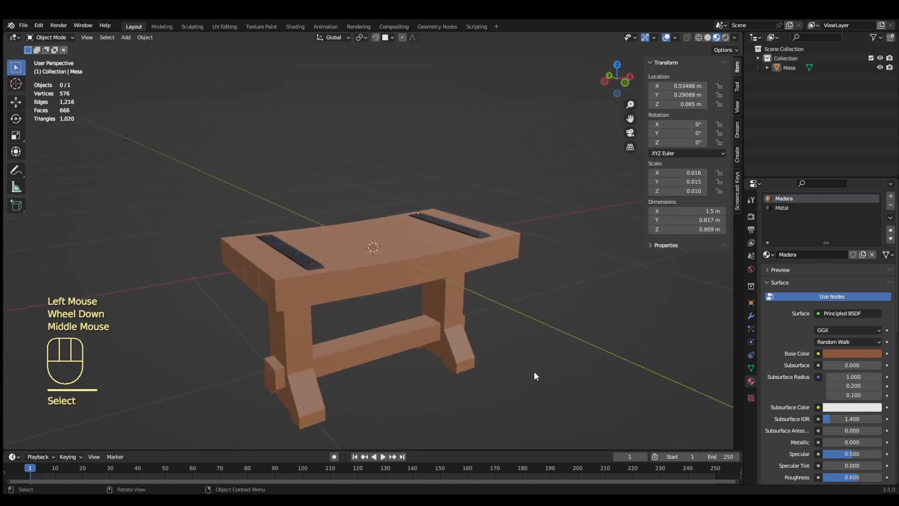
pyautogui.press('Tab')
pyautogui.scroll(2, 459, 318)
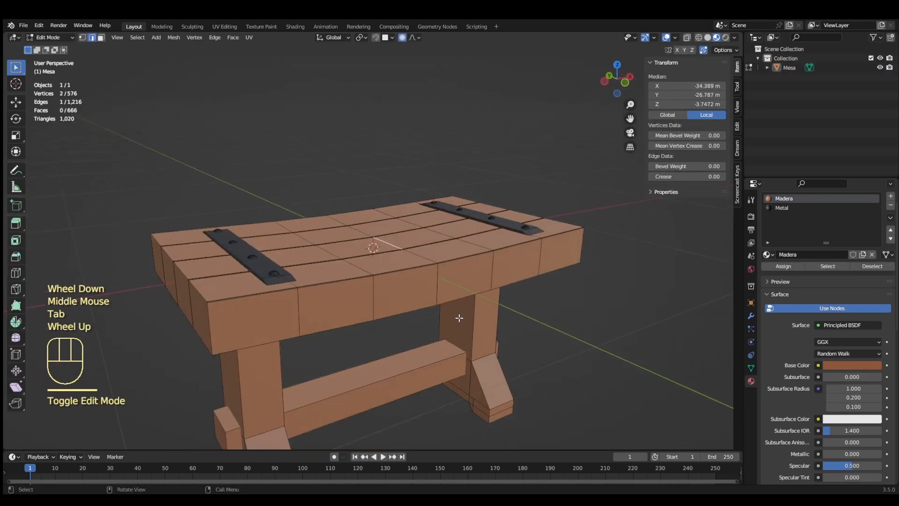
pyautogui.click(379, 252)
pyautogui.press('g')
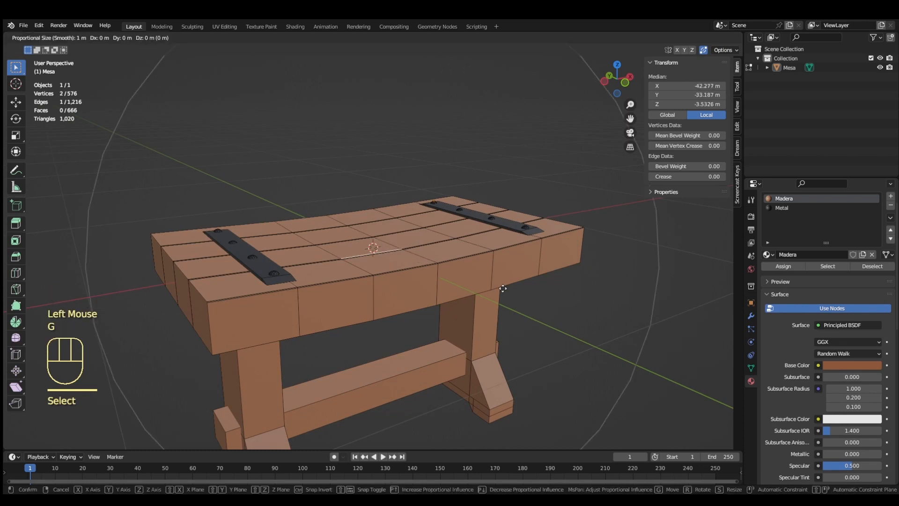
pyautogui.scroll(7, 503, 288)
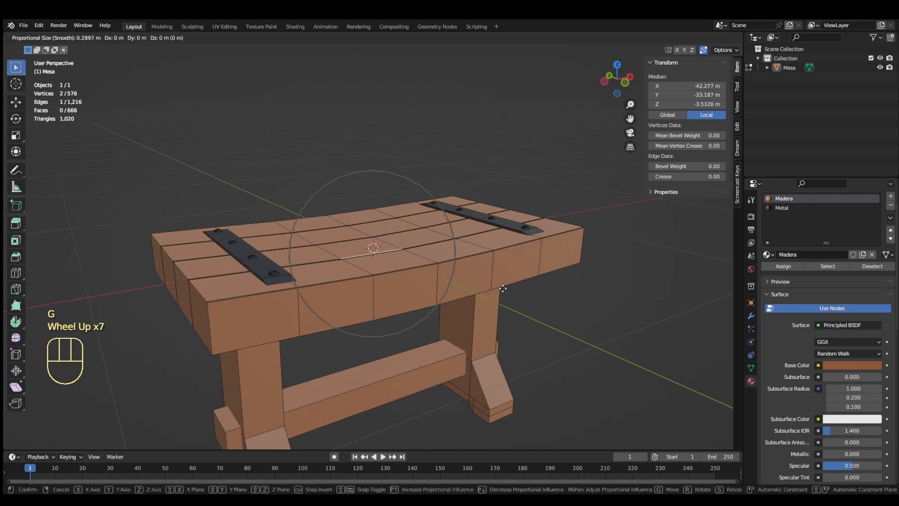
pyautogui.scroll(1, 503, 288)
pyautogui.click(503, 288)
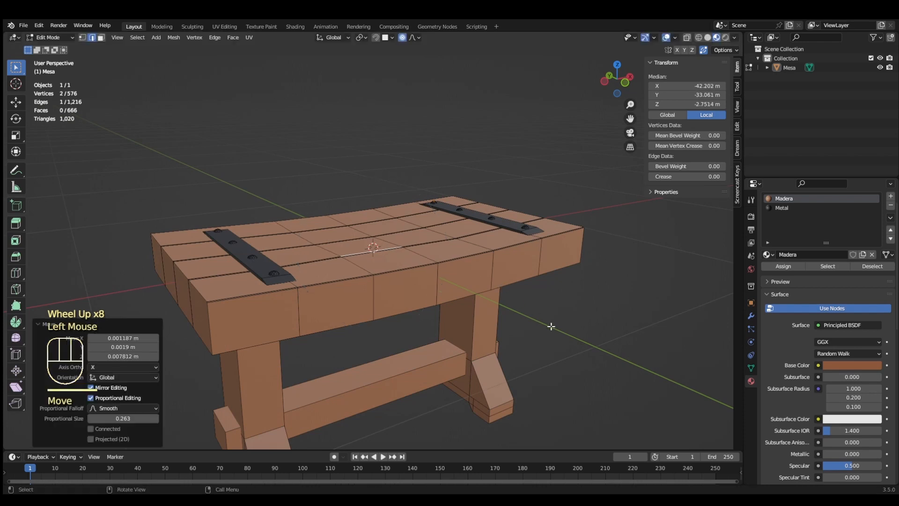
# - Deselect the plank edge and return to Object Mode to view the whole table
pyautogui.click(565, 362)
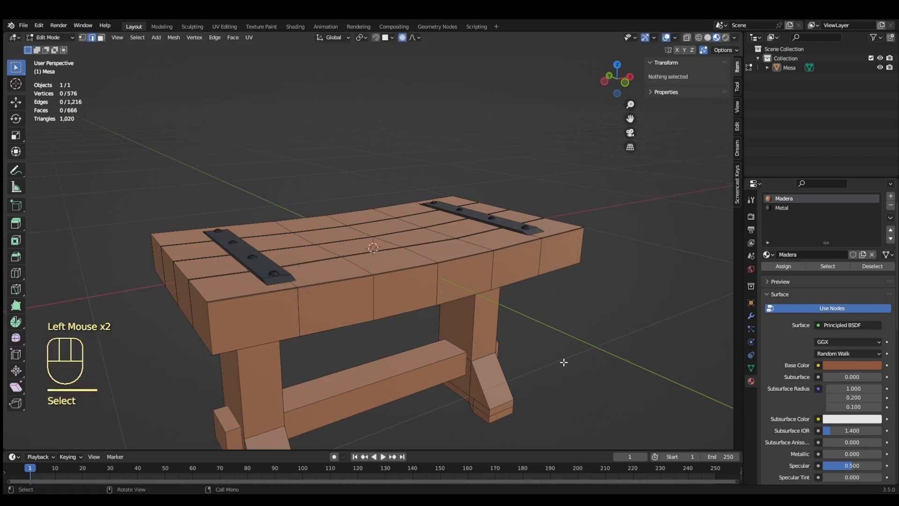
pyautogui.middleClick(558, 393)
pyautogui.press('Tab')
pyautogui.moveTo(558, 391); pyautogui.dragTo(558, 372, button='middle')
pyautogui.scroll(2, 594, 377)
pyautogui.scroll(-1, 538, 376)
pyautogui.click(612, 377)
pyautogui.scroll(-2, 612, 376)
pyautogui.scroll(2, 609, 389)
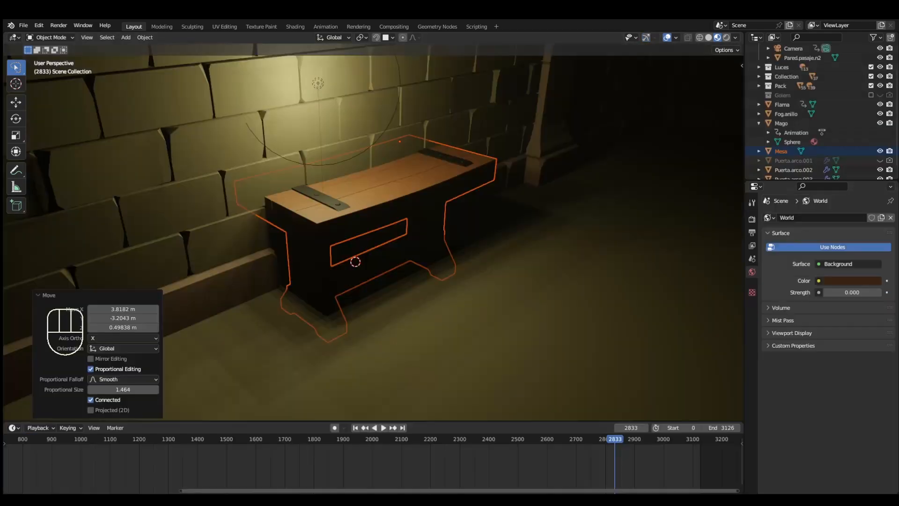
# - In the dungeon scene, move the Mesa table in top view by about -0.66 m in X and -0.37 m in Y
pyautogui.click(380, 194)
pyautogui.press('KP_7')
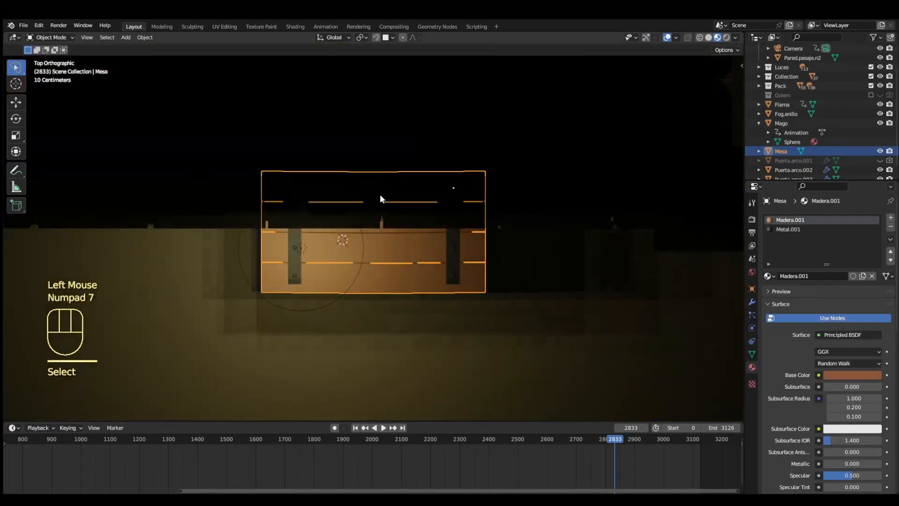
pyautogui.press('g')
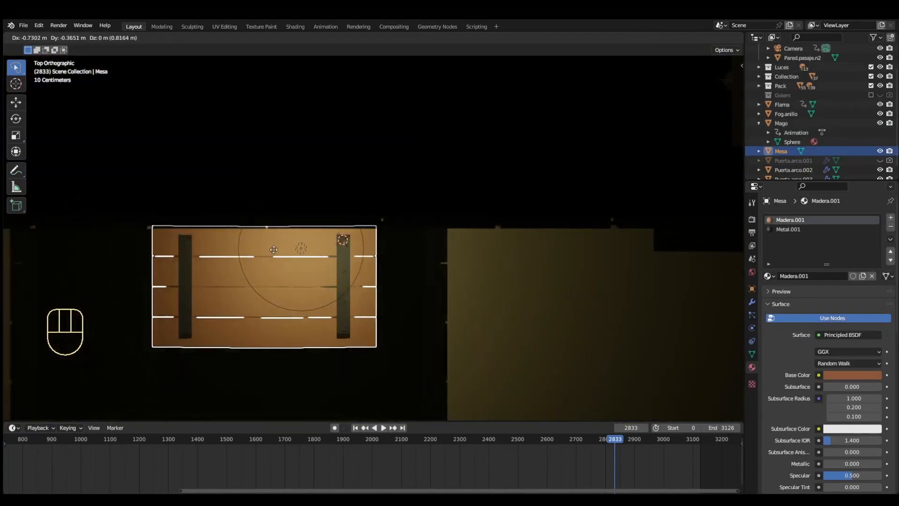
pyautogui.click(282, 253)
pyautogui.moveTo(288, 288)
pyautogui.mouseDown(button='middle')
pyautogui.moveTo(305, 245)
pyautogui.moveTo(345, 212)
pyautogui.mouseUp(button='middle')
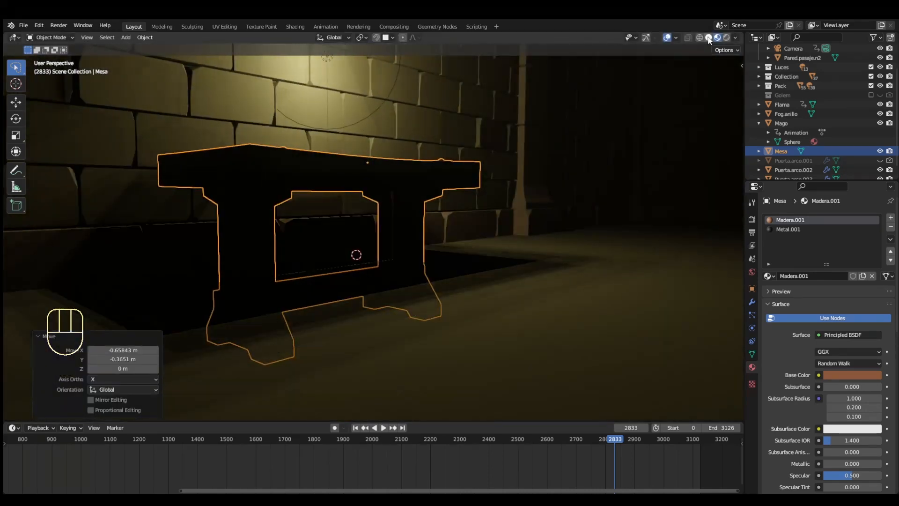
# - With solid shading and snapping enabled, move the table onto the floor, raising it about 0.33 m
pyautogui.click(709, 38)
pyautogui.click(376, 38)
pyautogui.click(406, 257)
pyautogui.press('g')
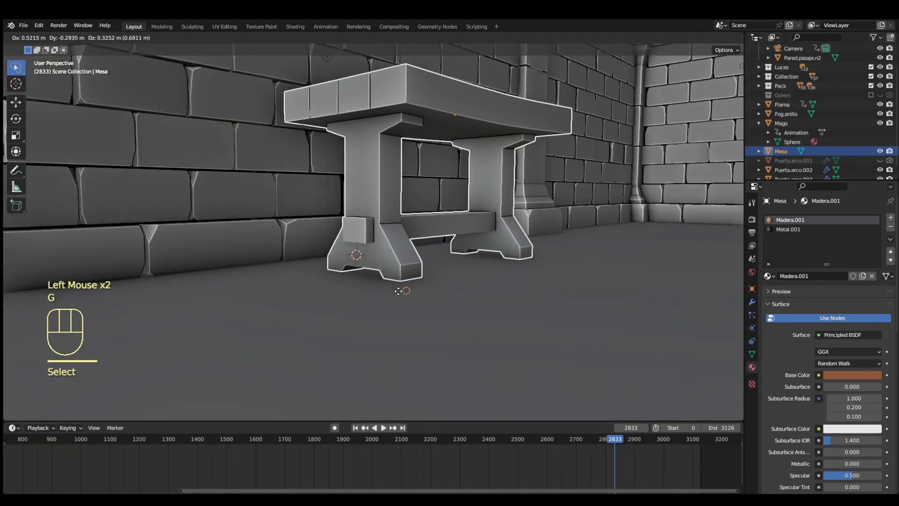
pyautogui.click(320, 289)
pyautogui.moveTo(484, 271); pyautogui.dragTo(443, 291, button='middle')
# - Reposition the table in top view so it stands alongside the brick wall
pyautogui.press('KP_7')
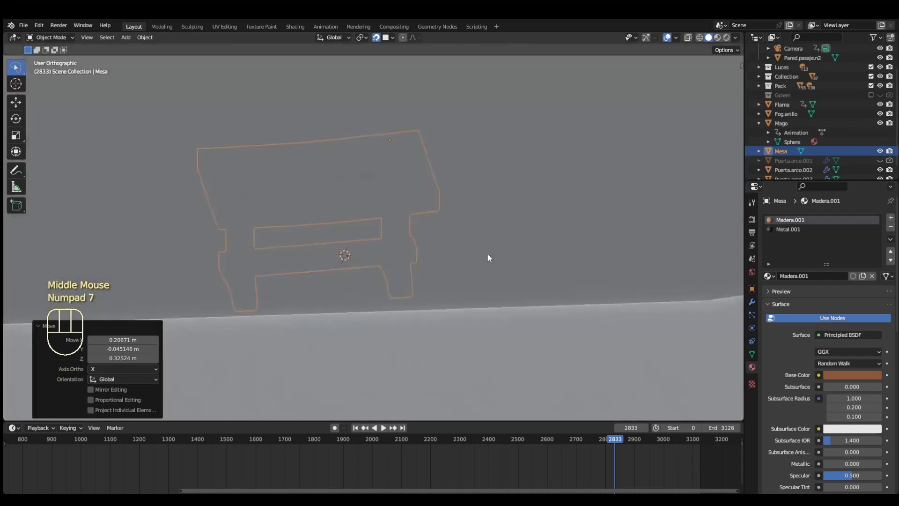
pyautogui.press('g')
pyautogui.click(367, 233)
pyautogui.moveTo(366, 228); pyautogui.dragTo(501, 253, button='middle')
pyautogui.click(509, 233)
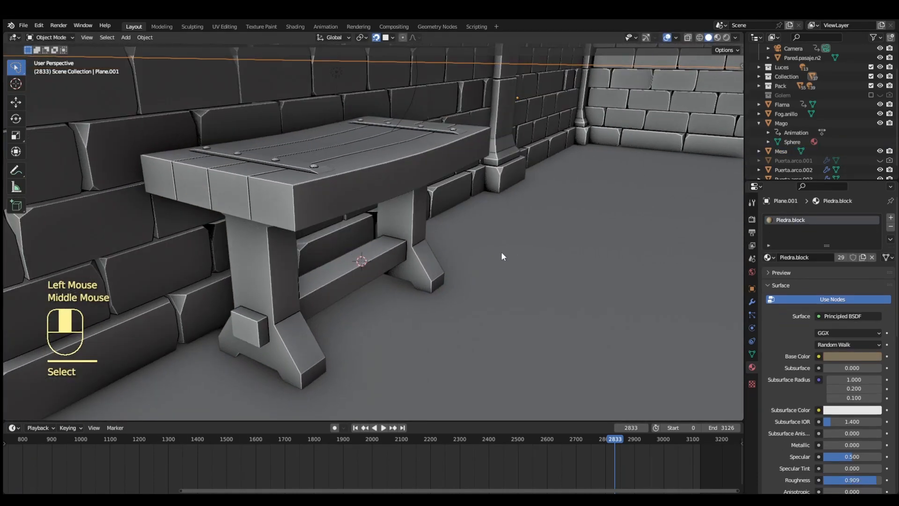
# - Switch the viewport to Material Preview shading, show the gizmos and hide the overlays
pyautogui.click(718, 37)
pyautogui.click(646, 38)
pyautogui.click(668, 38)
pyautogui.scroll(-2, 541, 205)
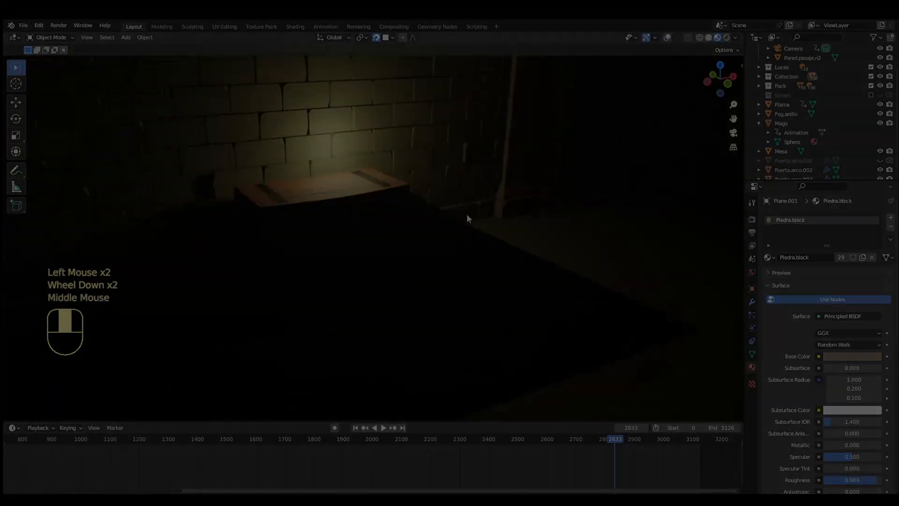